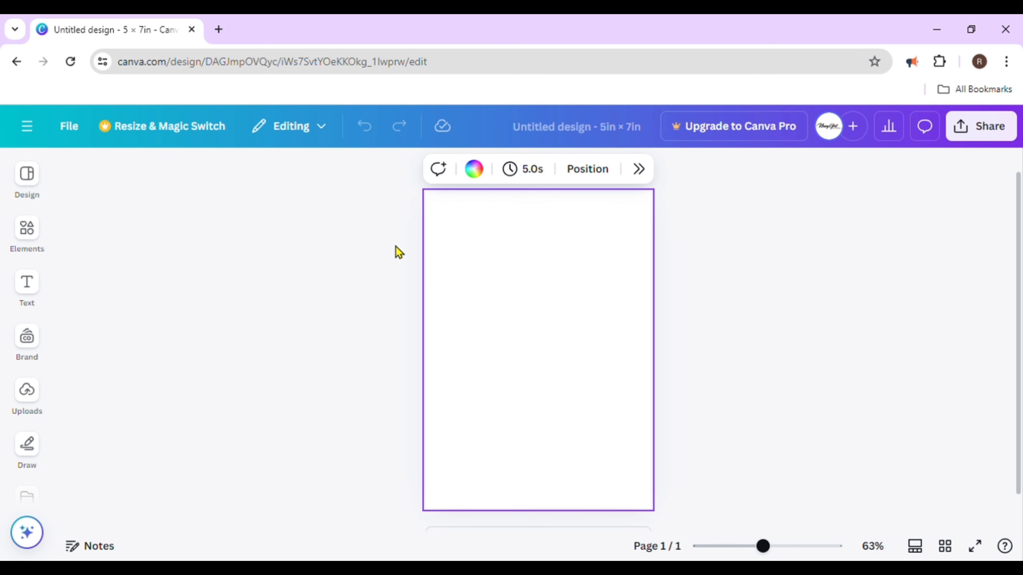
- Paste the photo of the woman in the white blazer, enlarge it from the page's lower-right corner and shift it past the right edge
key(ctrl+v)
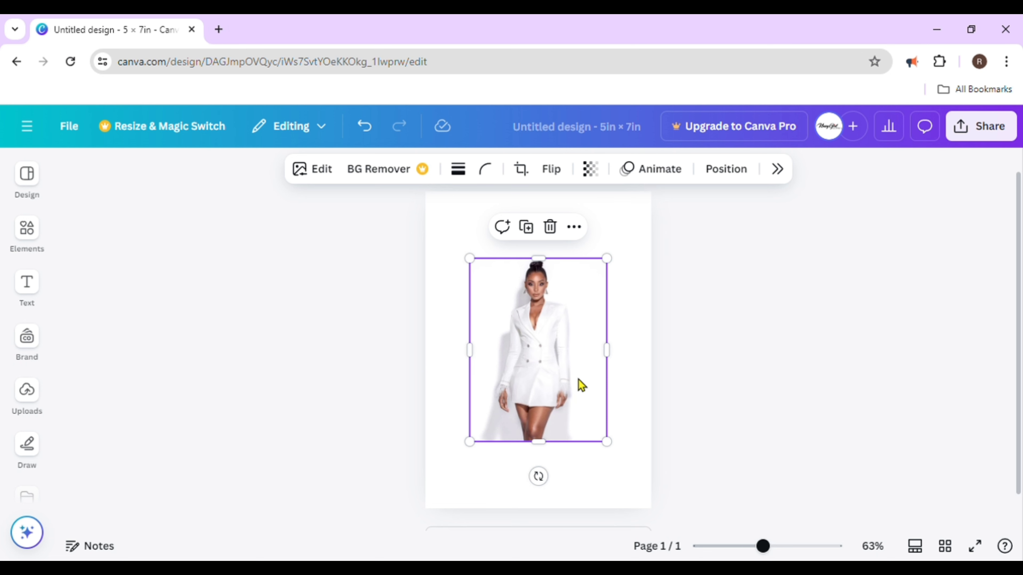
drag(543, 381, 578, 431)
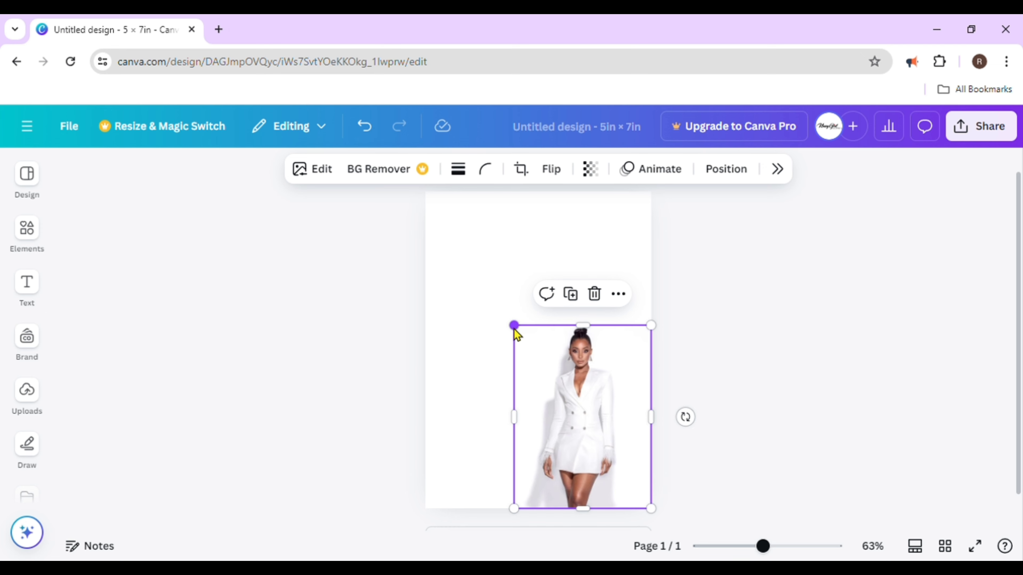
drag(518, 328, 439, 227)
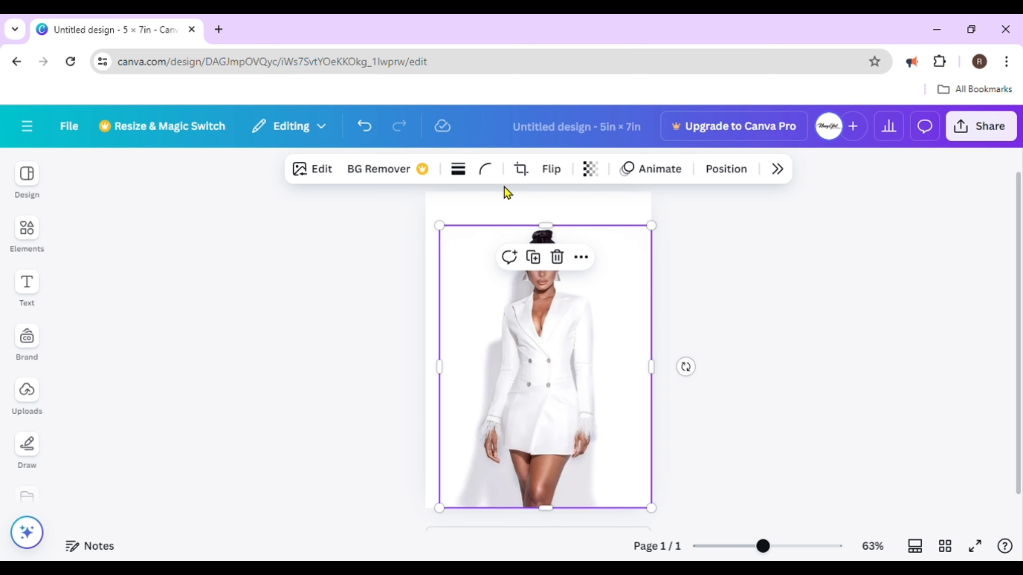
click(506, 207)
click(528, 384)
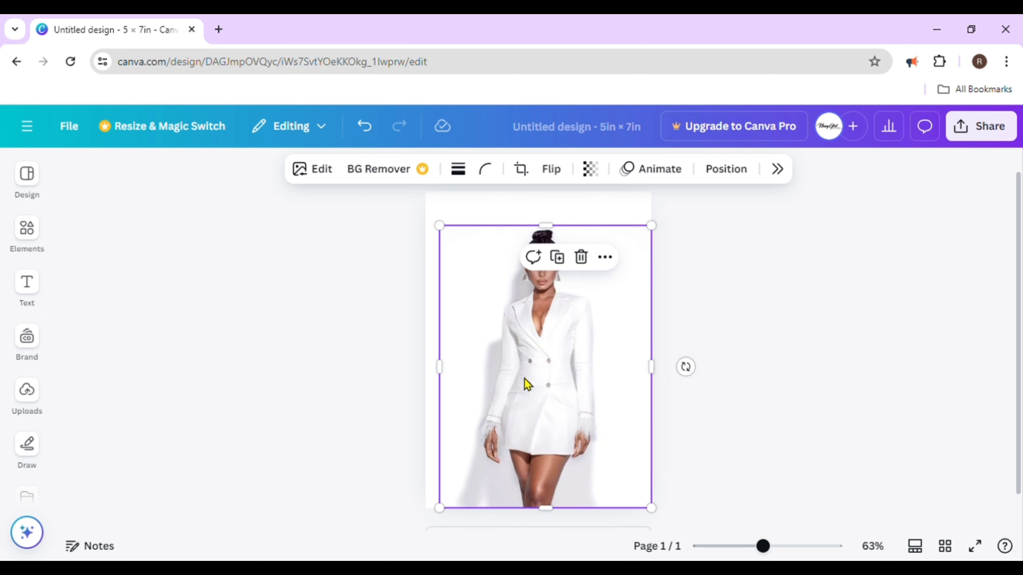
drag(539, 374, 600, 379)
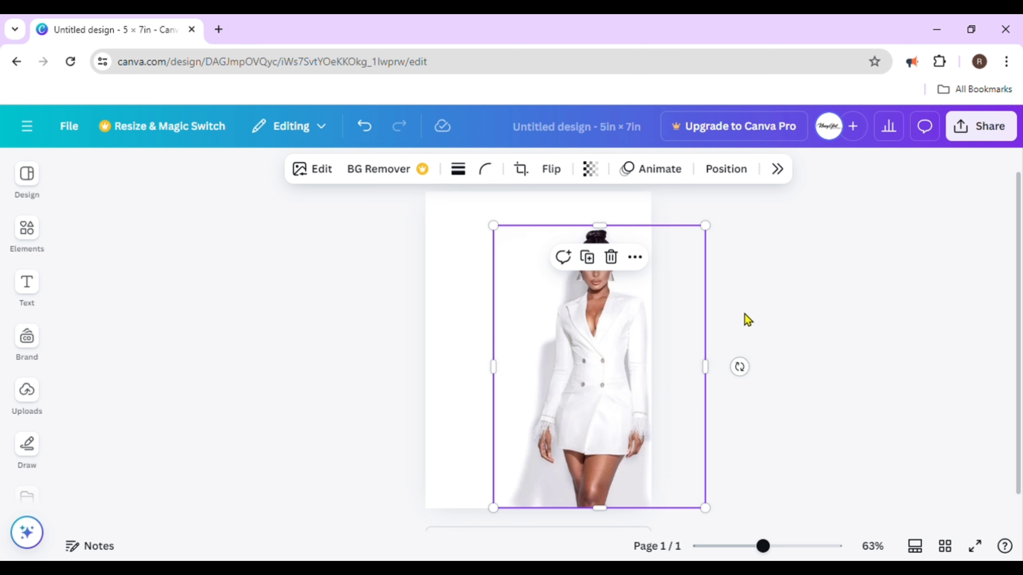
- Nudge the woman's photo slightly left and fine-tune its size against the page's bottom edge
click(765, 289)
click(559, 361)
click(456, 326)
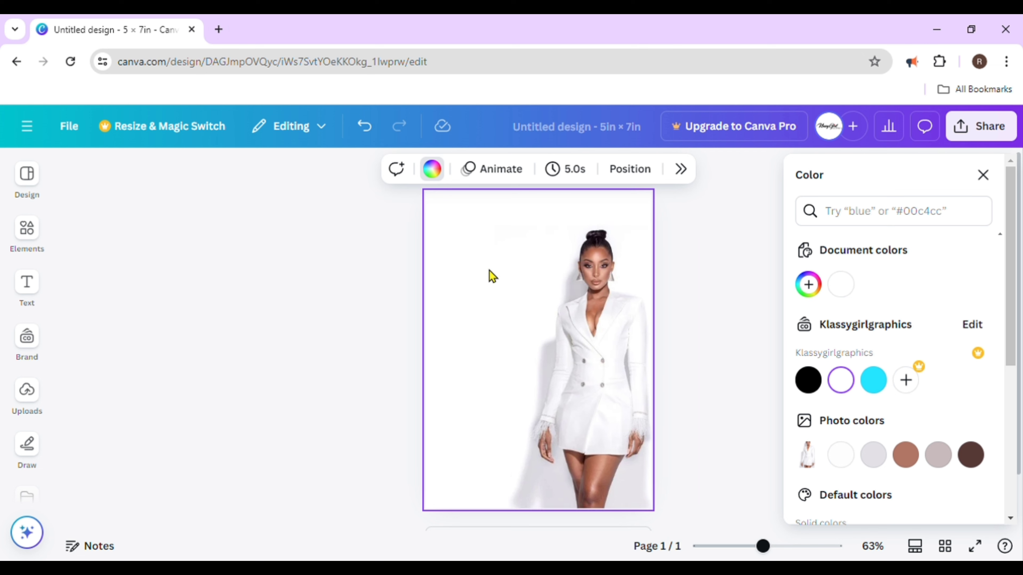
click(531, 267)
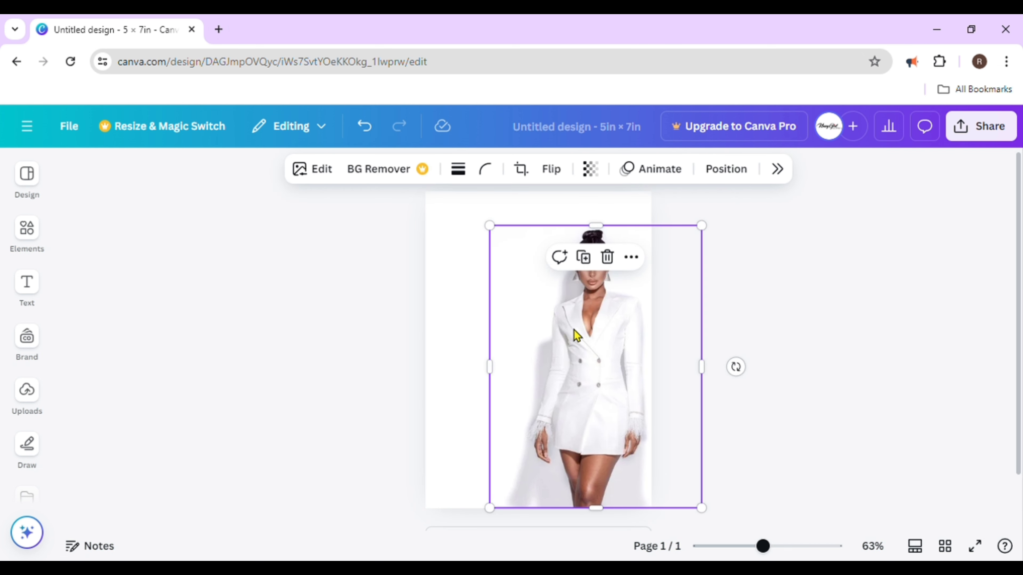
drag(548, 331, 563, 340)
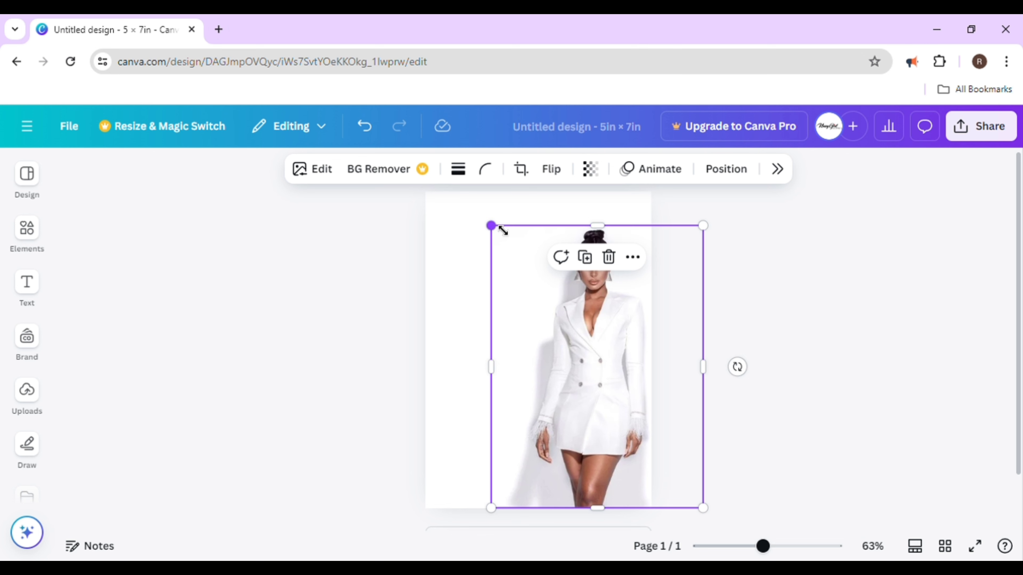
drag(501, 234, 495, 234)
click(812, 260)
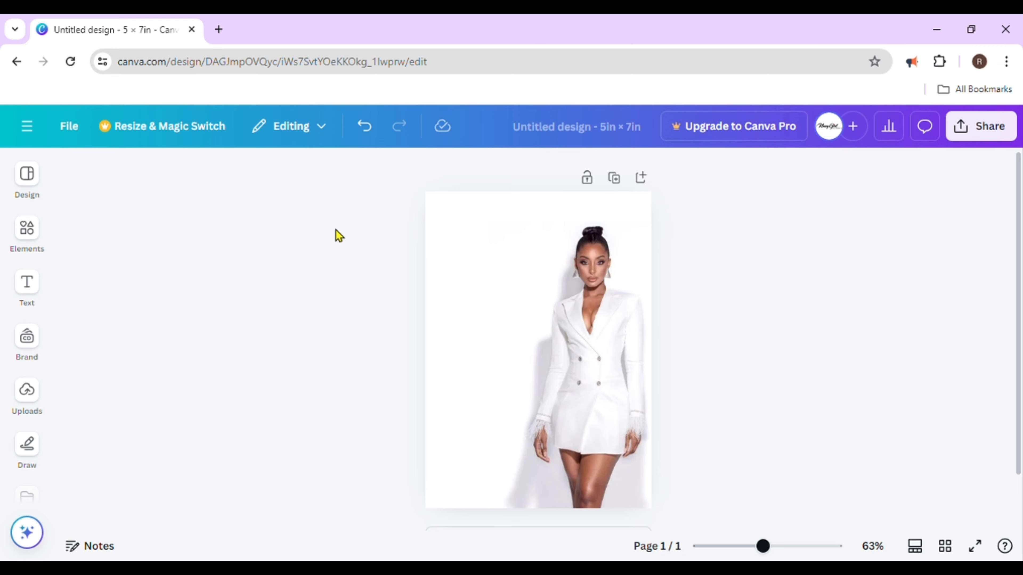
- Add the black and red LIVE STREAM banner graphic and fit it at a small size above the woman's head
click(35, 282)
click(34, 228)
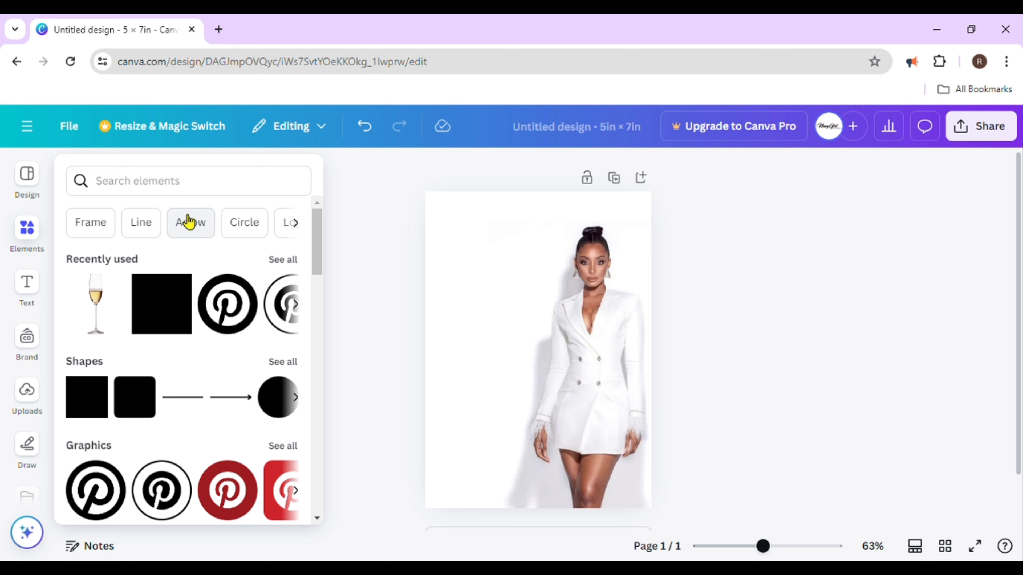
drag(275, 269, 608, 222)
mouse_move(551, 200)
mouse_down()
mouse_move(564, 210)
mouse_move(554, 215)
mouse_up()
click(819, 281)
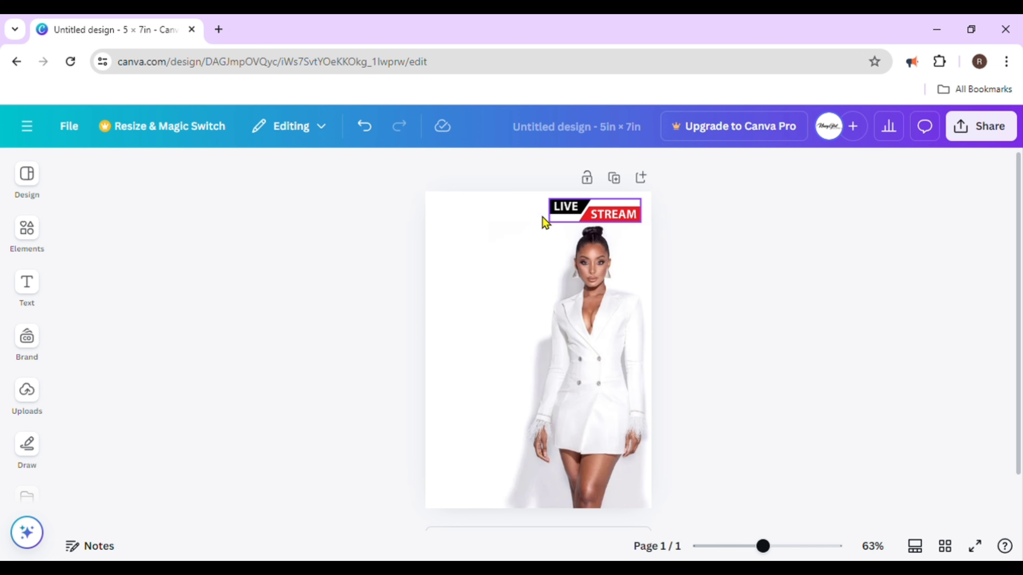
click(553, 208)
drag(549, 198, 553, 201)
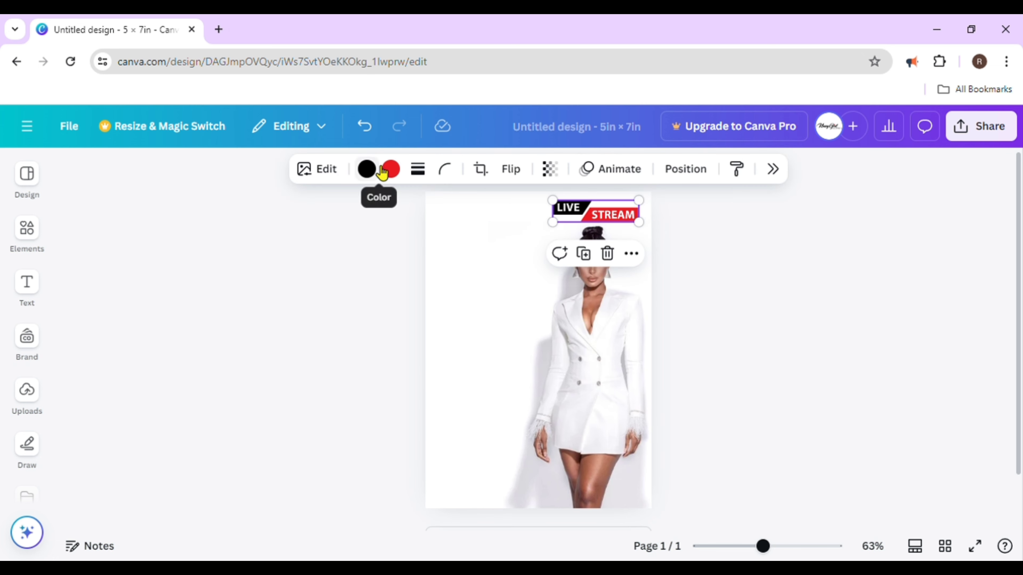
click(724, 330)
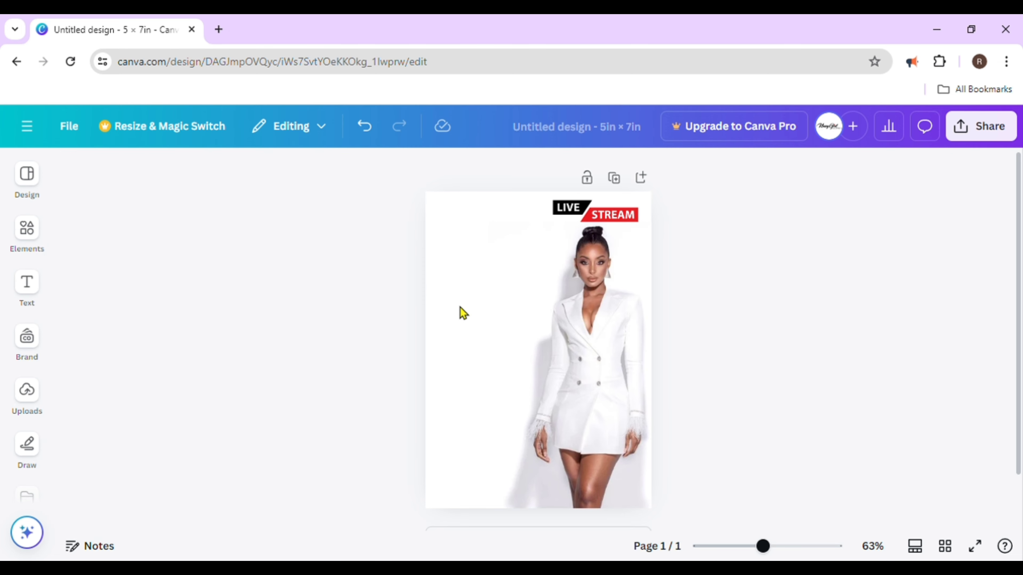
- Paste the gold and black microphone image, shrink it and place it in the page's lower-left corner
key(ctrl+v)
drag(638, 220, 516, 404)
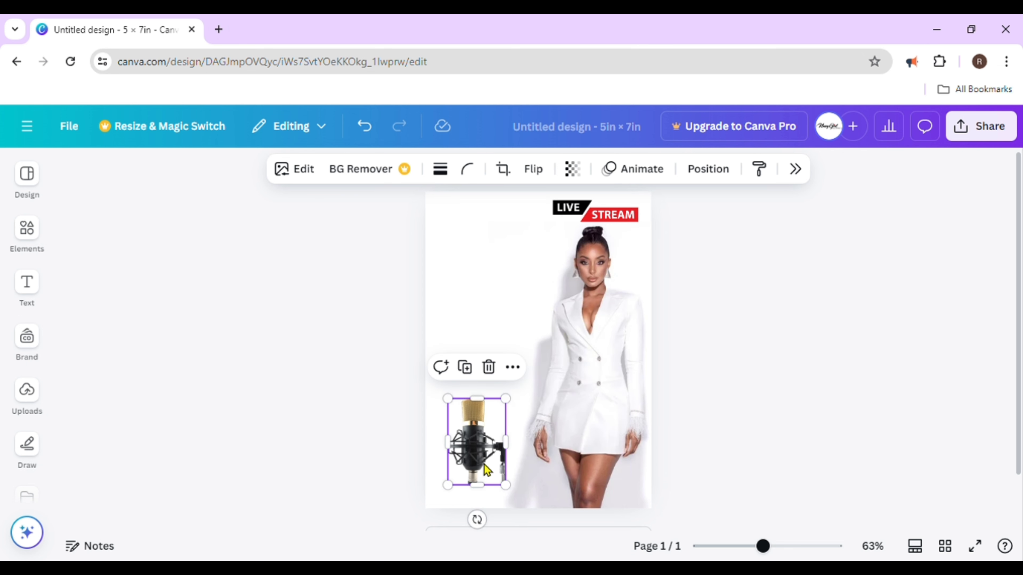
drag(484, 464, 477, 489)
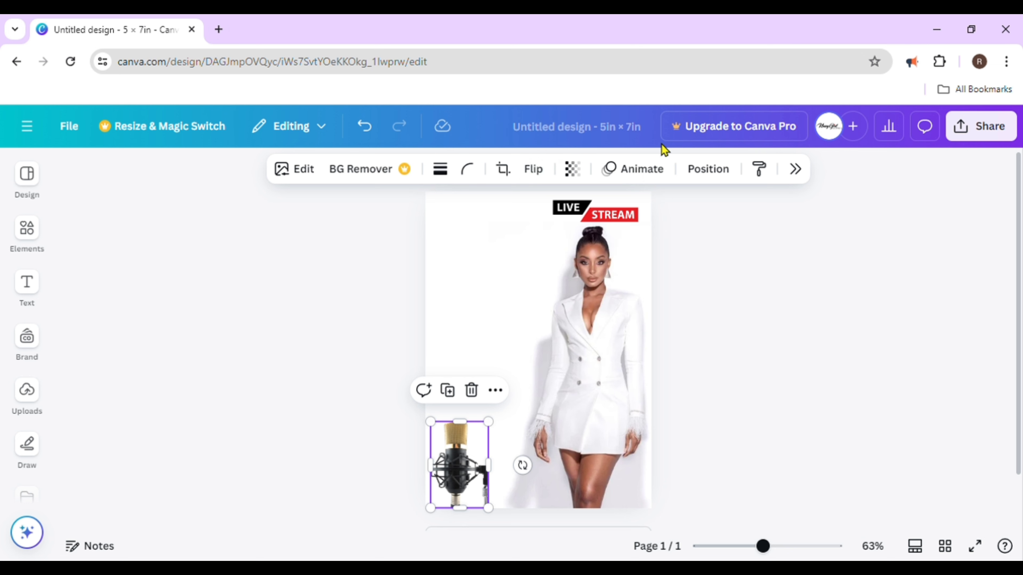
- Flip the microphone horizontally and shrink it slightly, keeping it in the lower-left corner of the page
click(546, 174)
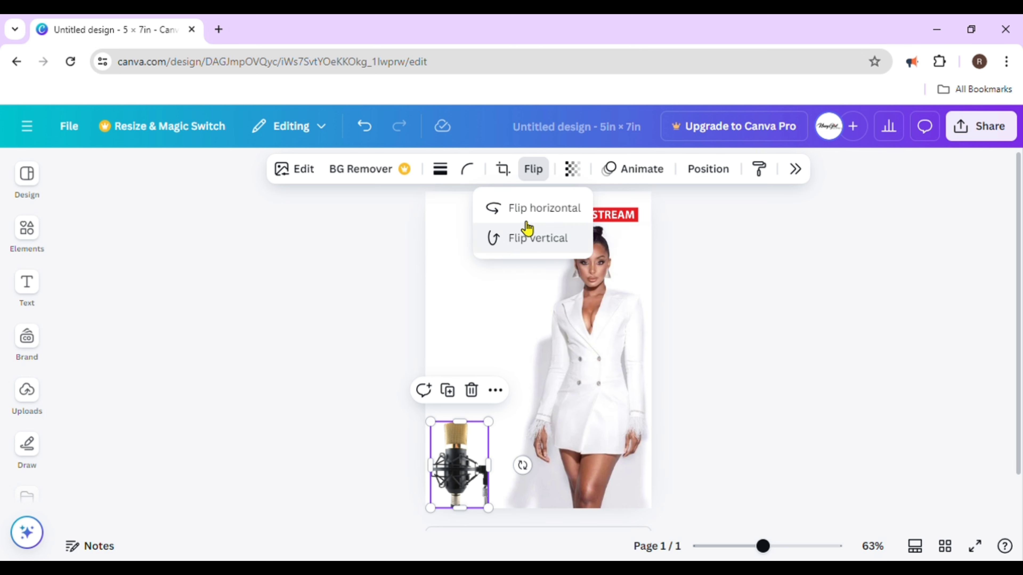
click(535, 212)
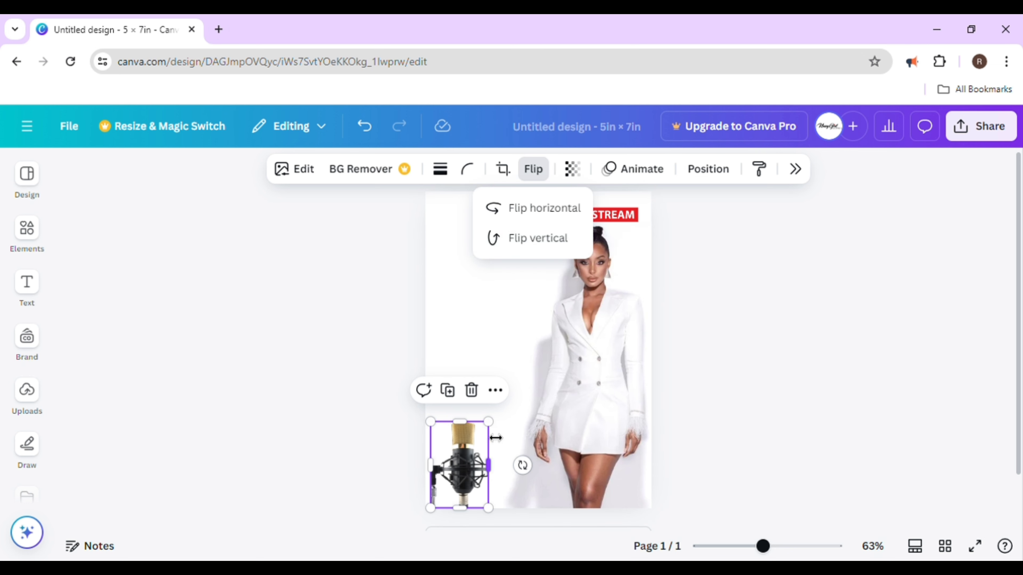
drag(488, 423, 486, 454)
click(749, 358)
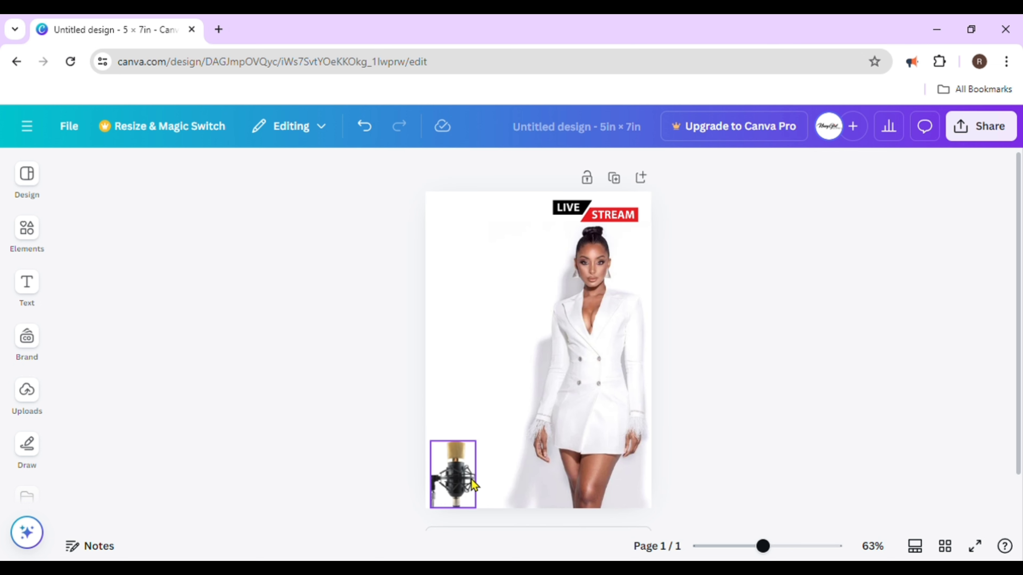
- Recolor the red STREAM part of the banner with the gold from the microphone's photo colors
click(617, 216)
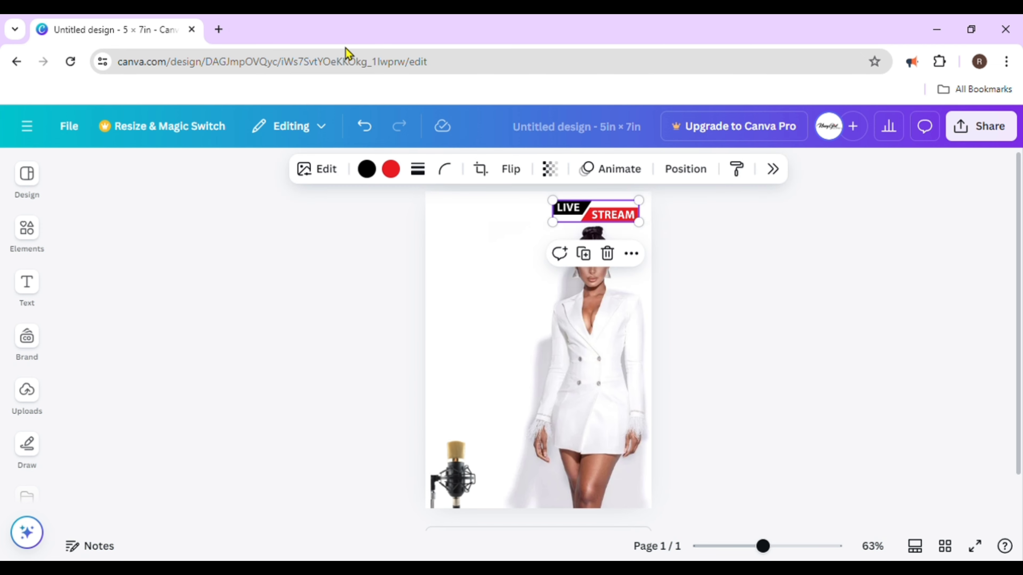
click(391, 169)
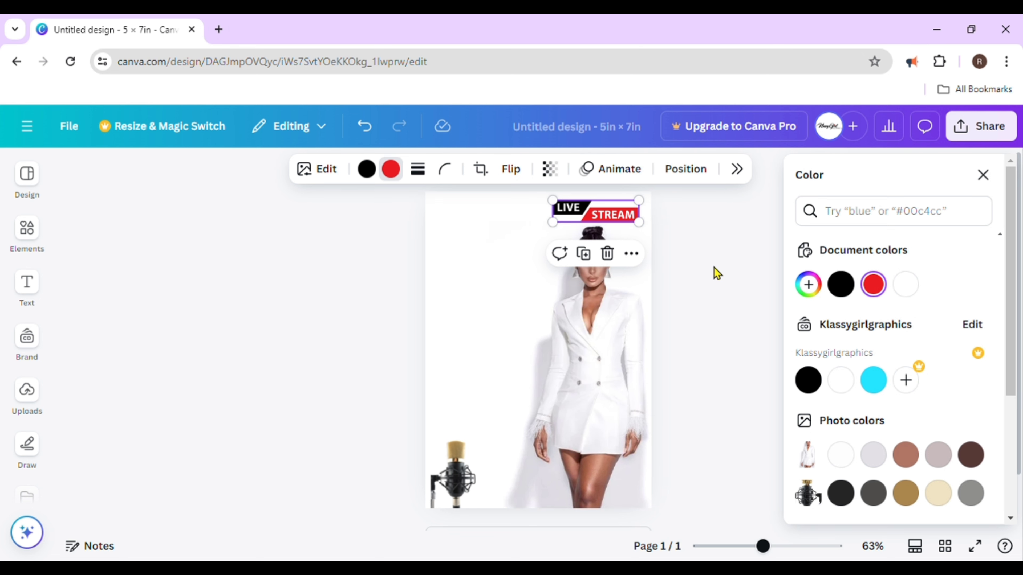
scroll(882, 407, down, 2)
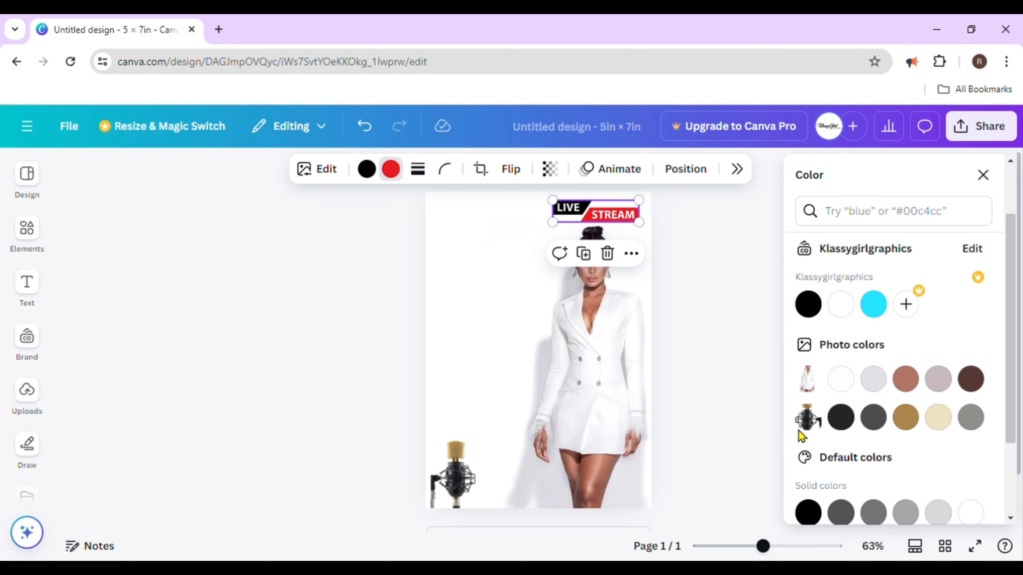
click(906, 417)
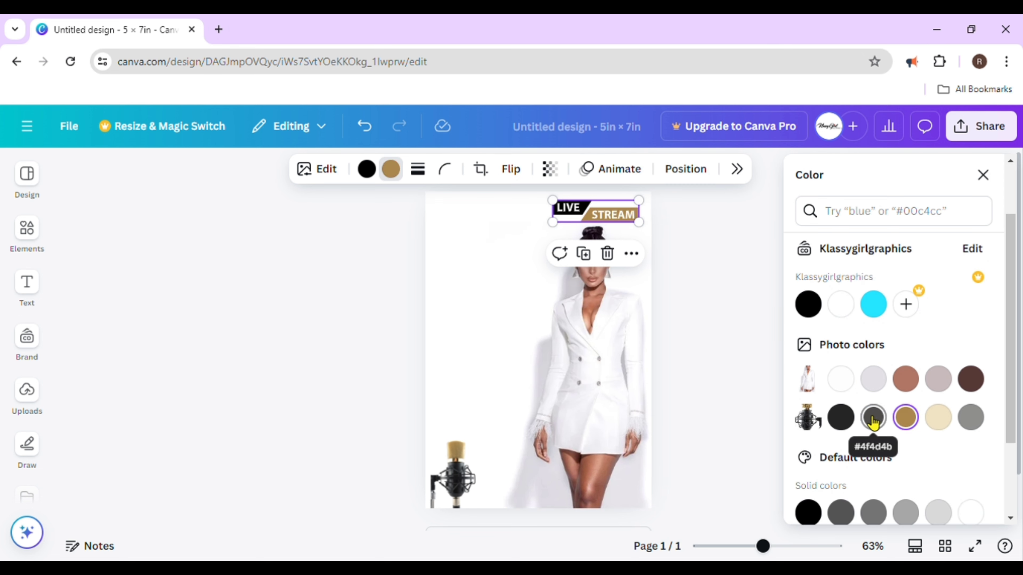
click(390, 169)
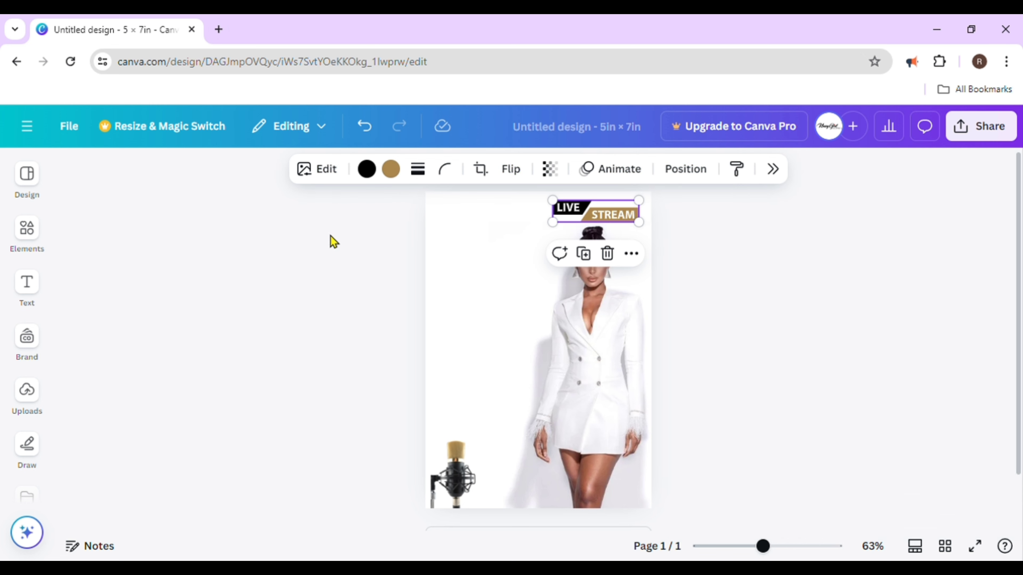
- Refine the gold of the banner's STREAM part to the richer custom color #BB8430
click(391, 169)
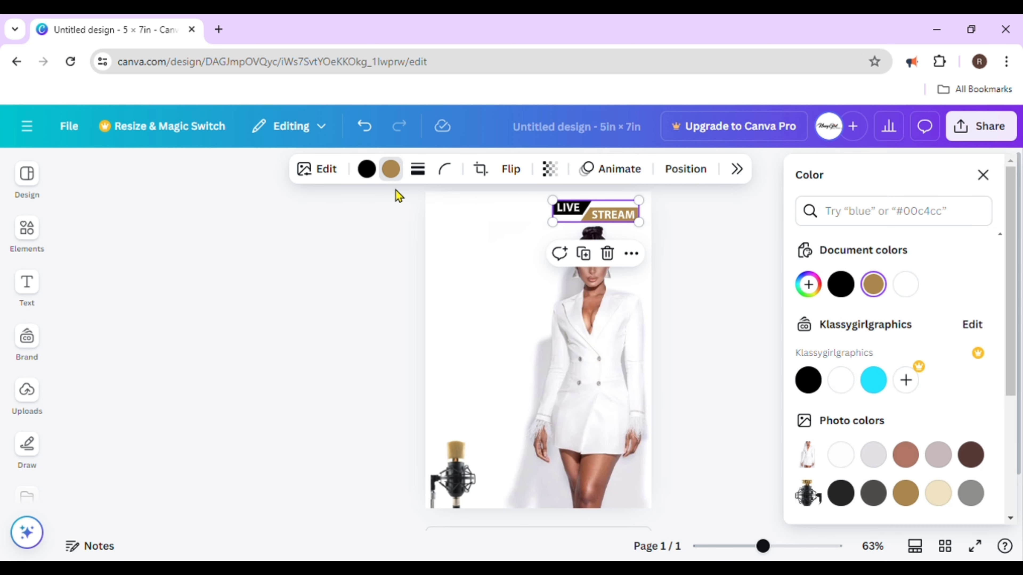
click(809, 285)
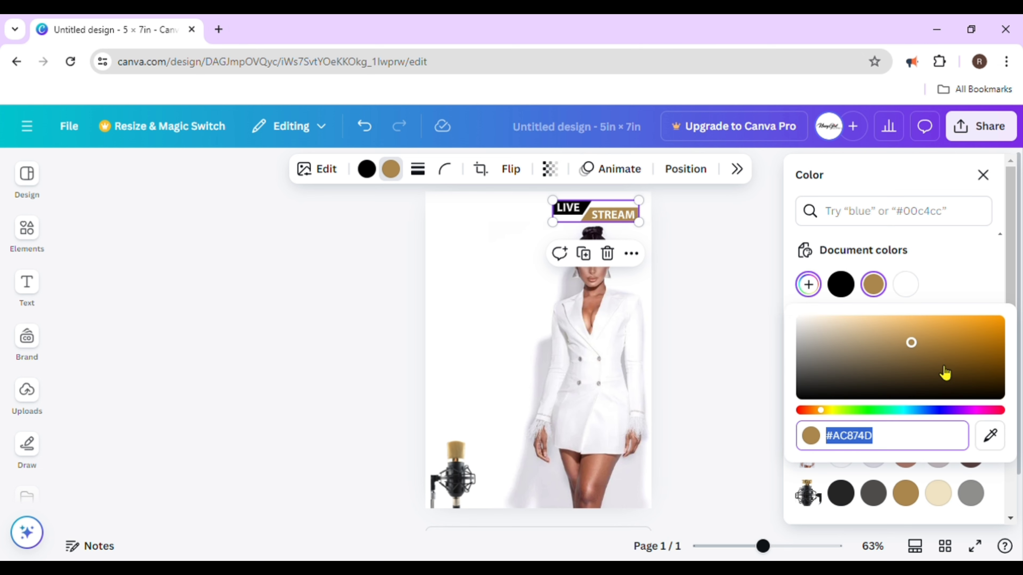
mouse_move(947, 367)
mouse_down()
mouse_move(961, 338)
mouse_move(941, 331)
mouse_move(991, 320)
mouse_move(947, 343)
mouse_move(957, 356)
mouse_move(968, 352)
mouse_move(968, 334)
mouse_move(951, 339)
mouse_up()
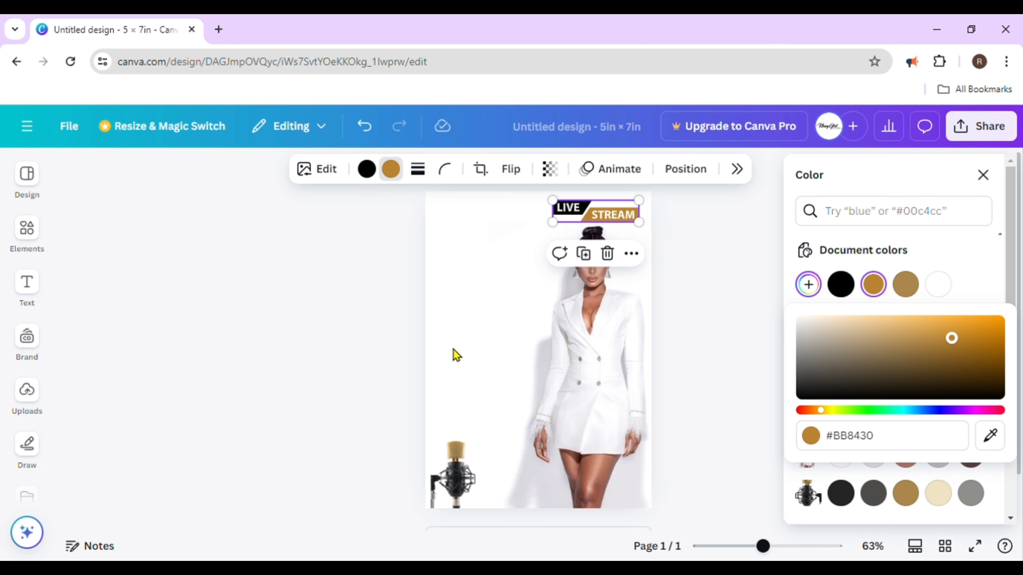
click(266, 333)
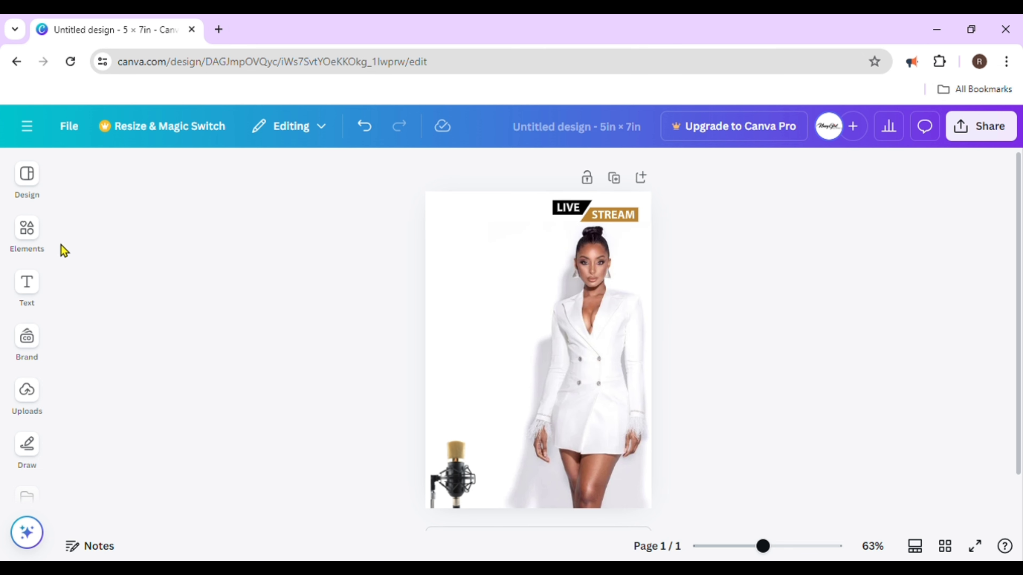
- Add the recently used Apple Podcasts badge and place it at the bottom of the page, beside the microphone
click(27, 228)
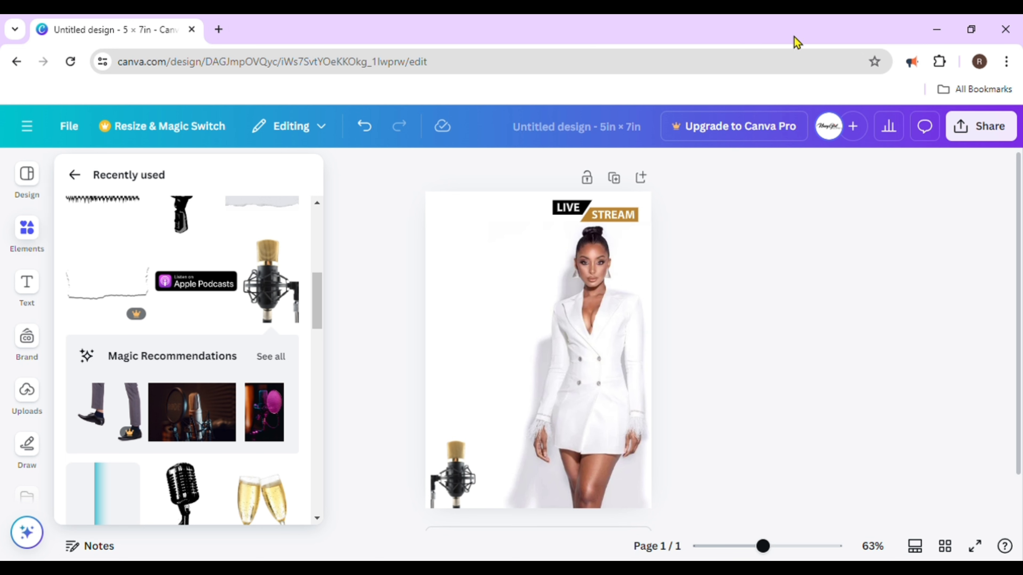
key(Escape)
click(16, 239)
click(198, 288)
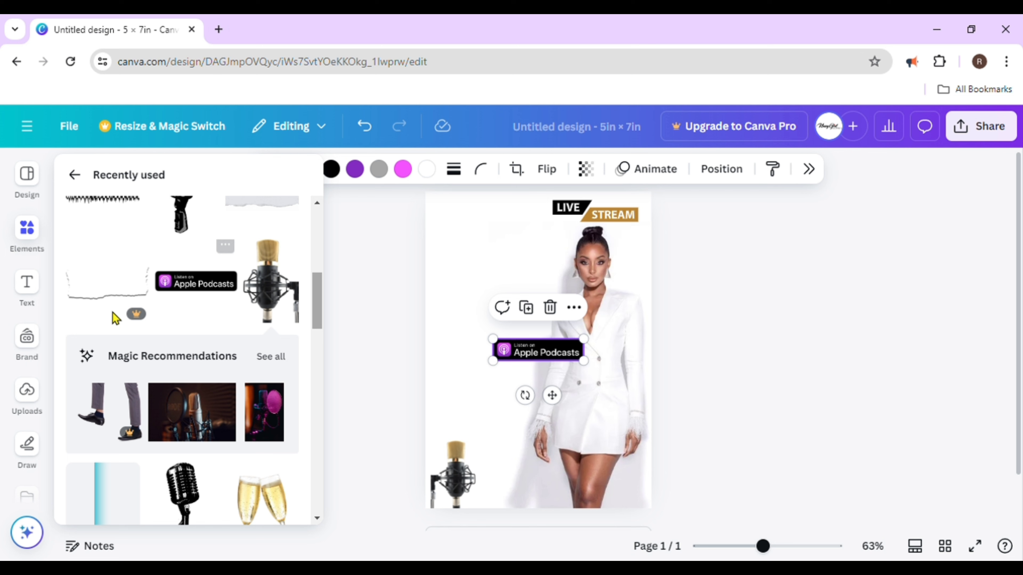
click(448, 306)
click(540, 349)
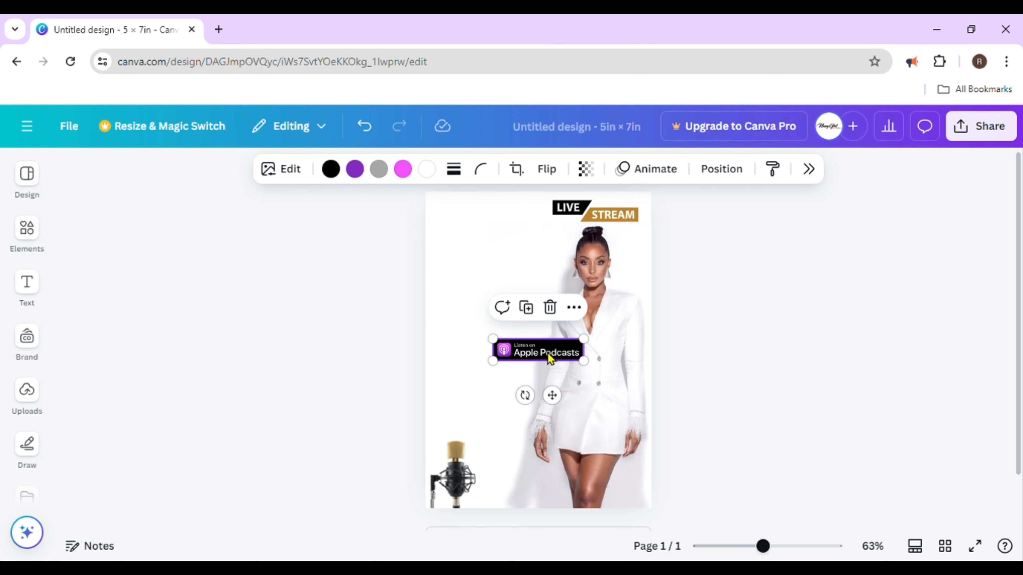
drag(543, 350, 502, 411)
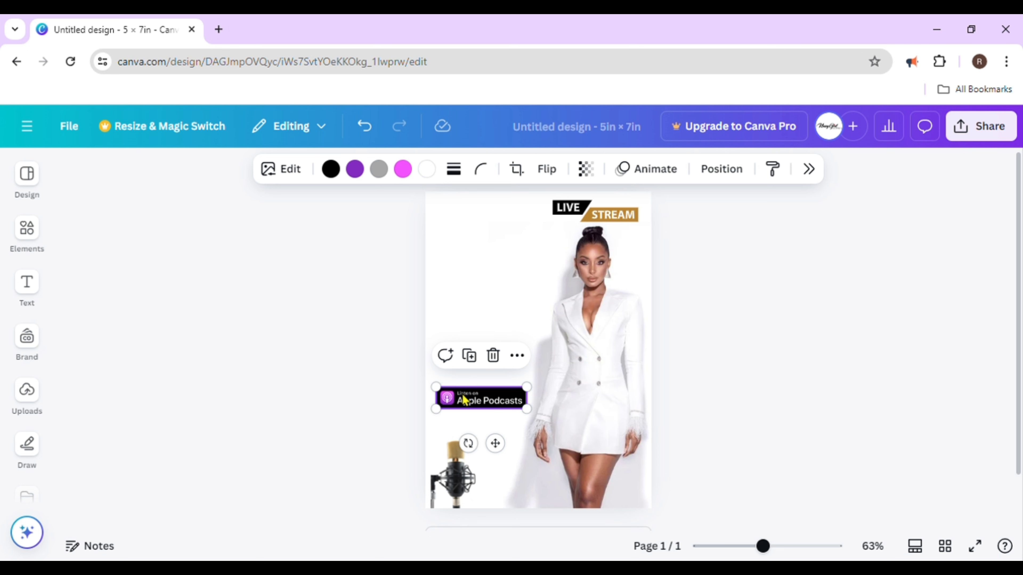
drag(469, 401, 532, 491)
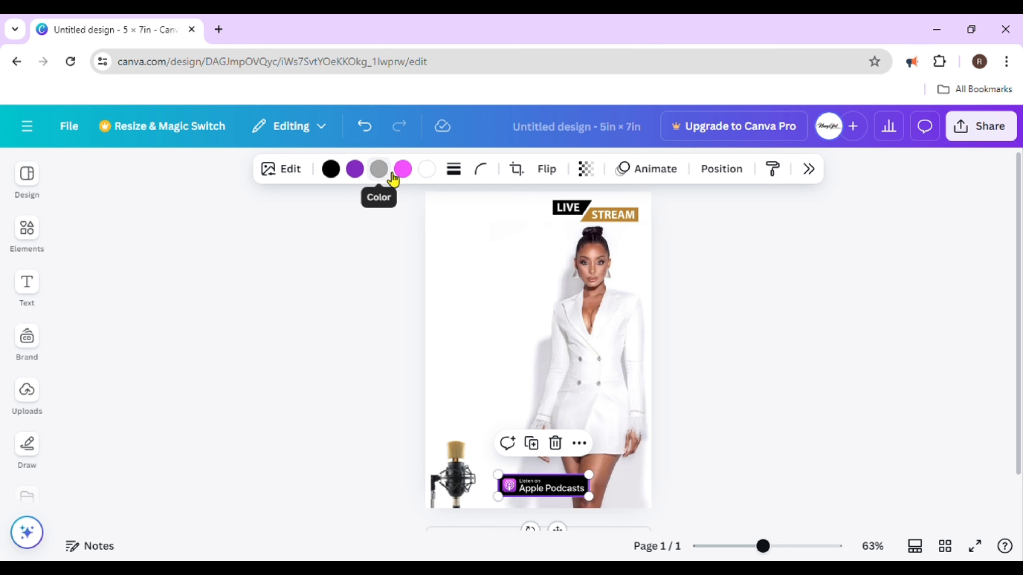
- Recolor the Apple Podcasts badge, changing its gray to white and its purple to the banner's gold
click(380, 170)
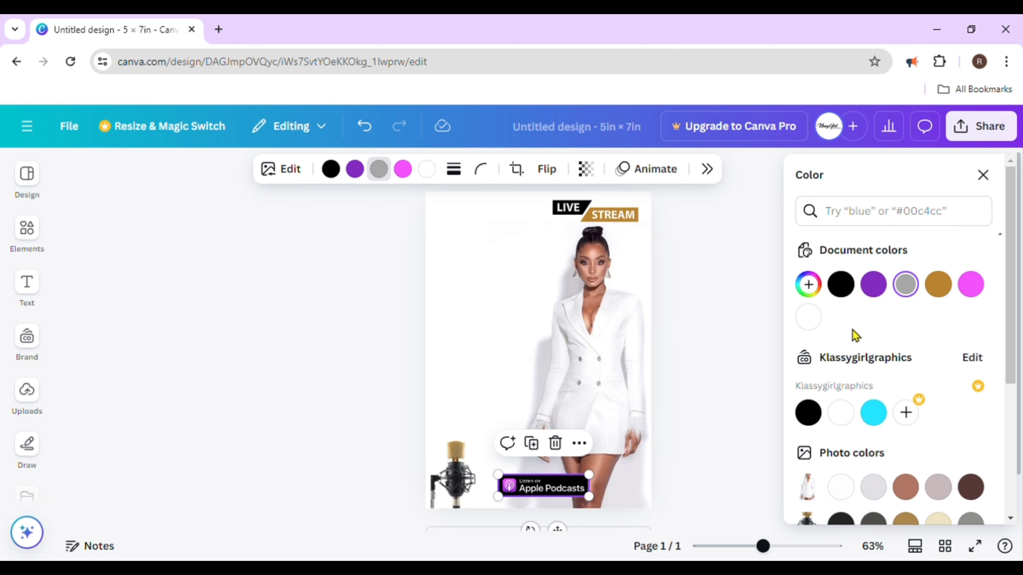
click(808, 317)
click(378, 169)
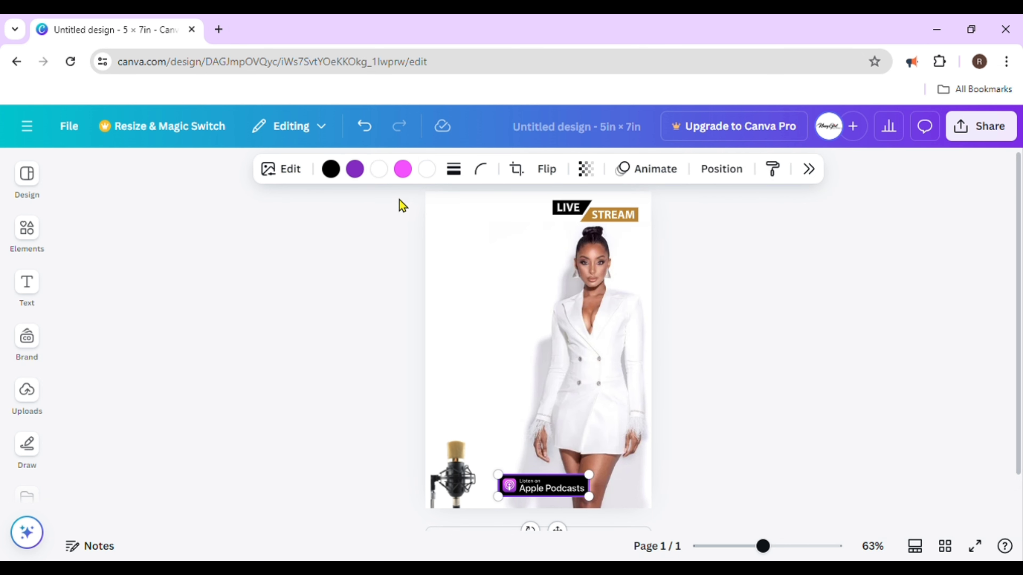
click(355, 169)
click(917, 287)
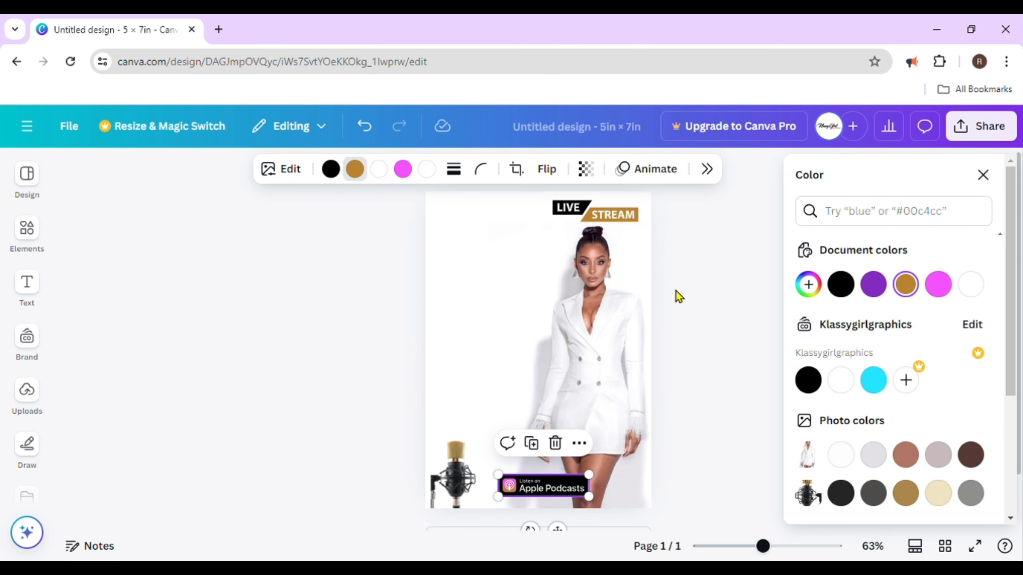
- Recolor the pink part of the Apple Podcasts badge with the gold from the microphone's photo colors
click(410, 176)
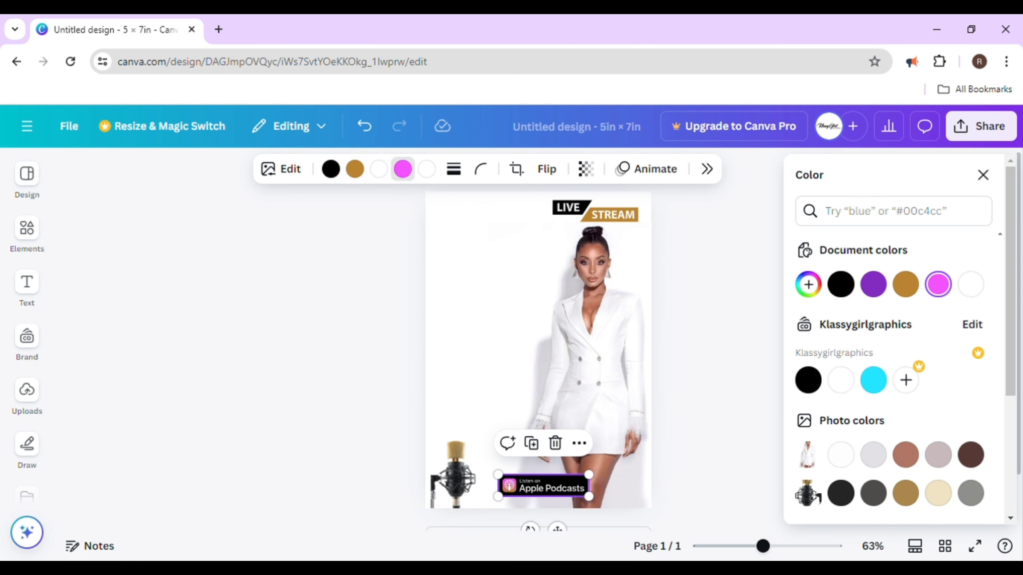
click(905, 493)
click(210, 407)
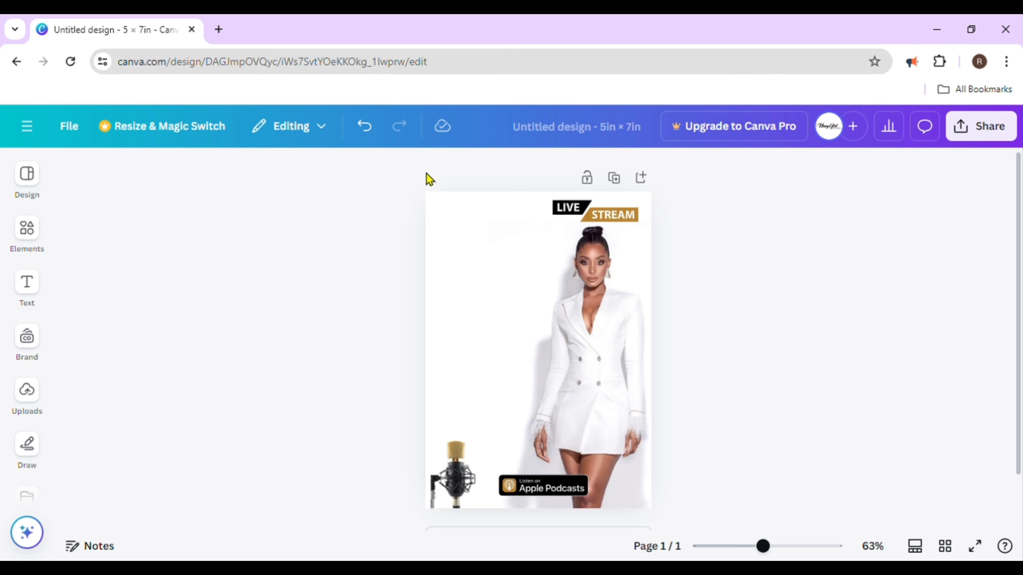
- Add a heading on the blank area beside the woman and replace its text with PODCAST
click(26, 282)
drag(112, 457, 498, 321)
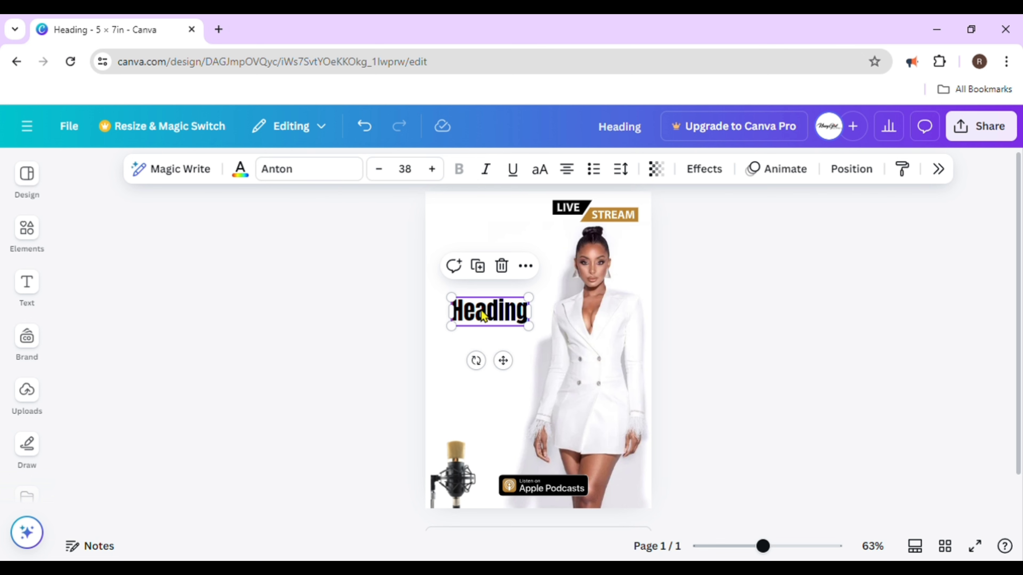
double_click(491, 320)
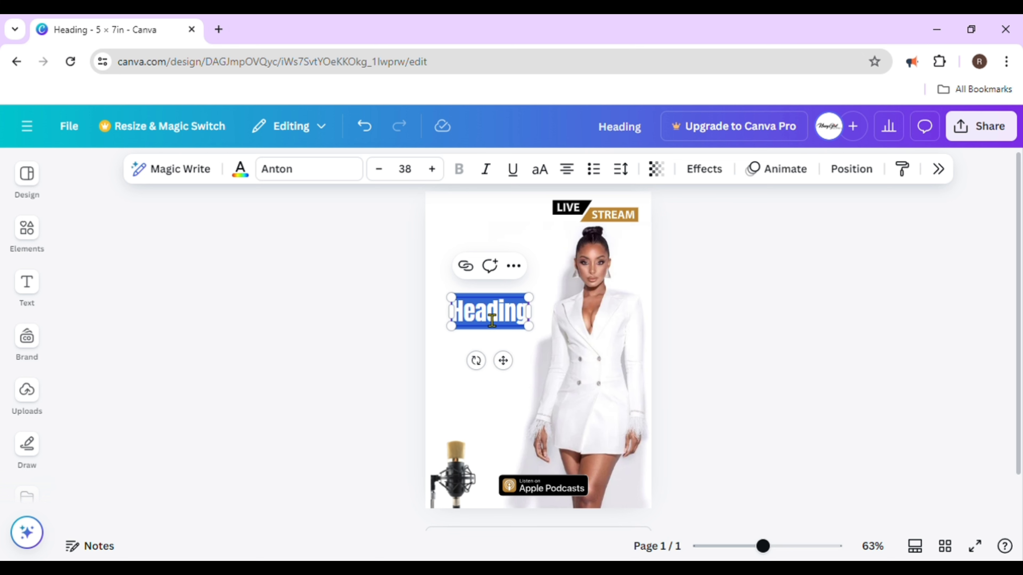
text(PO)
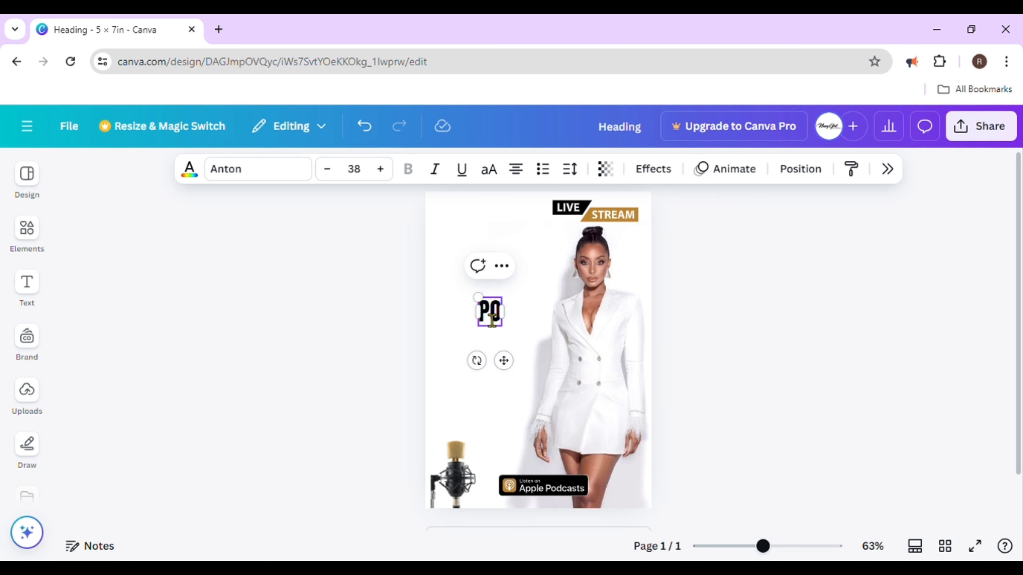
text(DC)
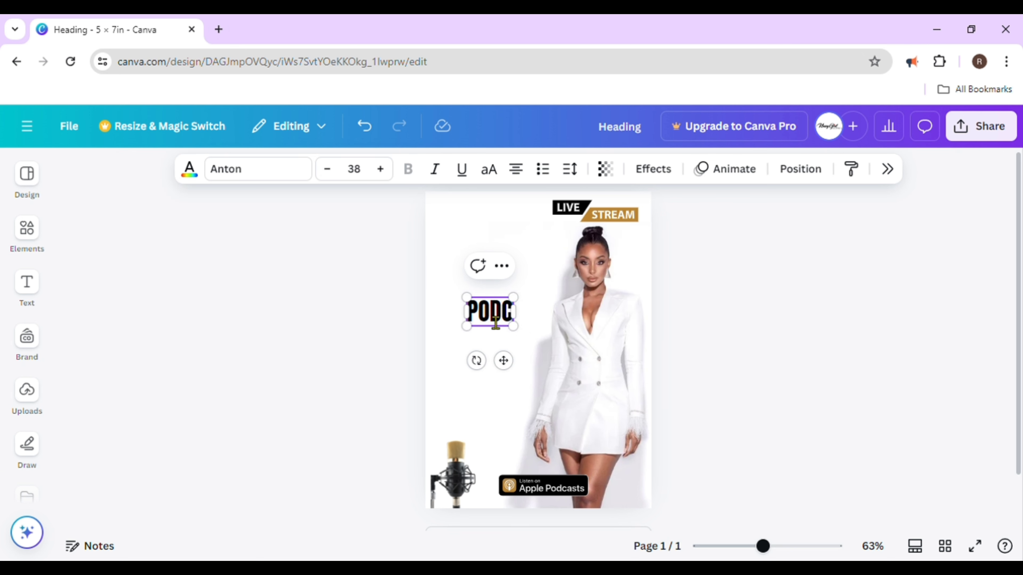
text(AST)
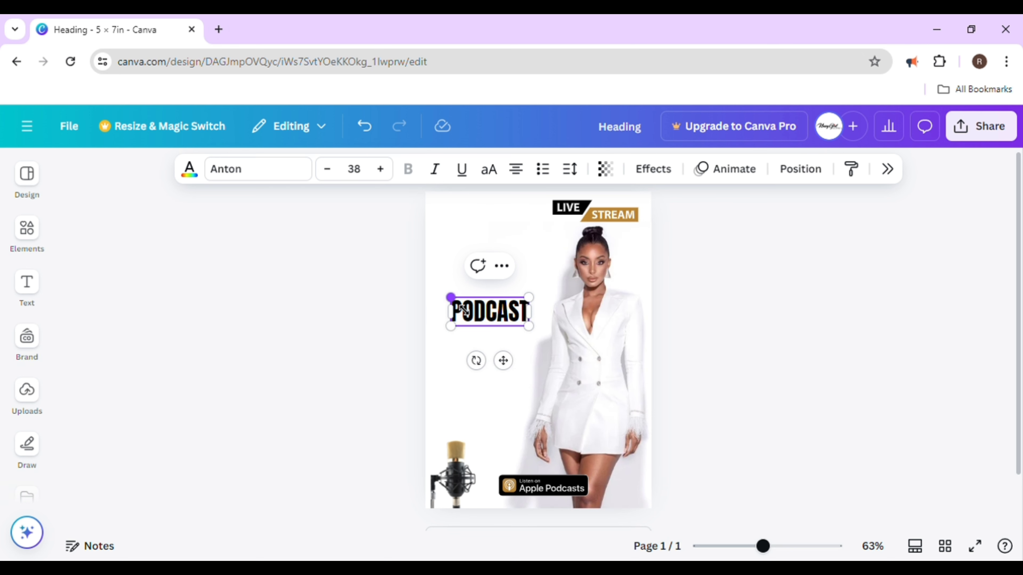
- Enlarge the PODCAST heading to font size 52.5 and move it up beside the woman's face
drag(454, 310, 436, 303)
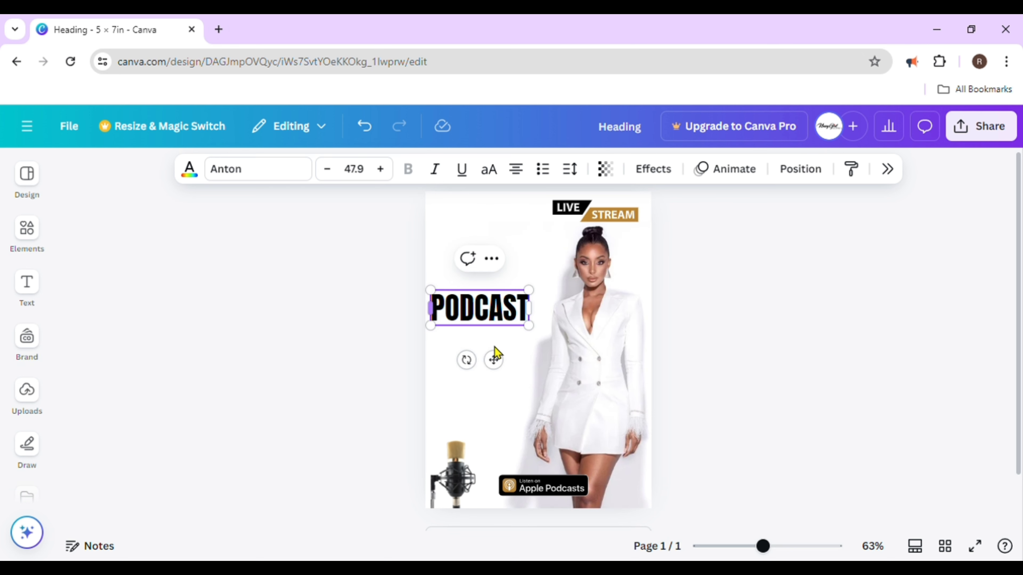
mouse_move(540, 334)
mouse_down()
mouse_move(557, 345)
mouse_move(536, 336)
mouse_move(544, 341)
mouse_up()
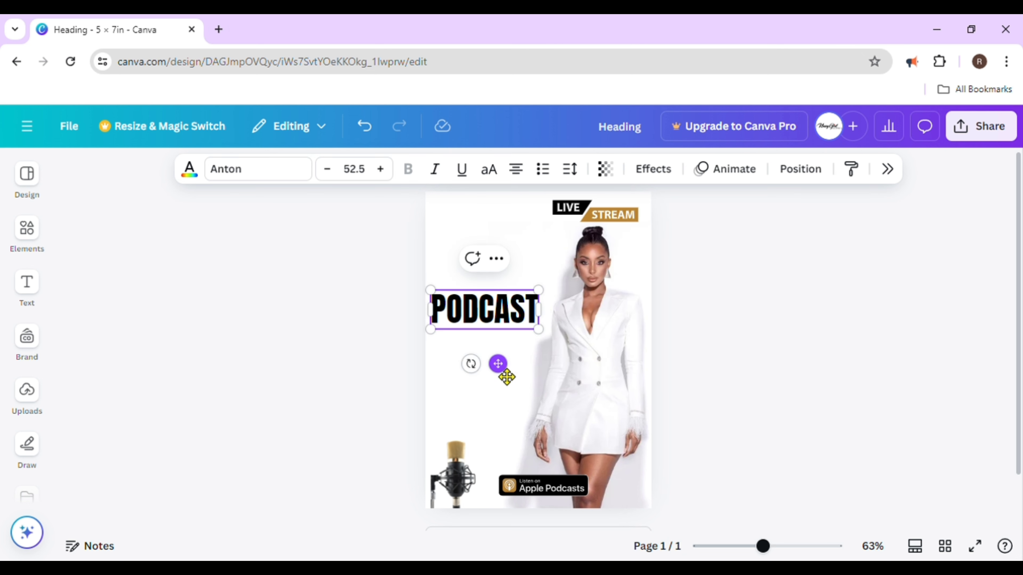
drag(499, 364, 509, 349)
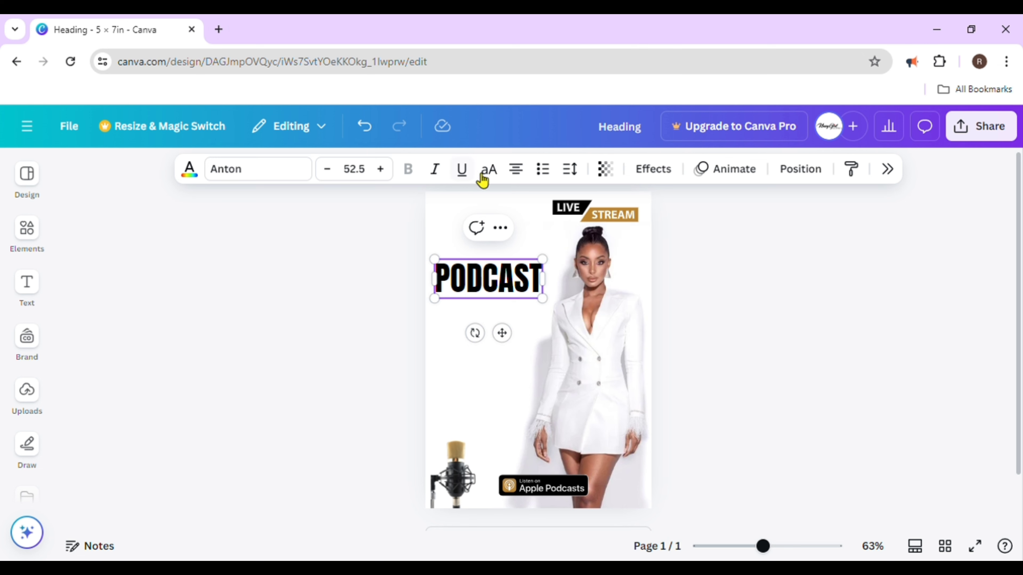
click(770, 288)
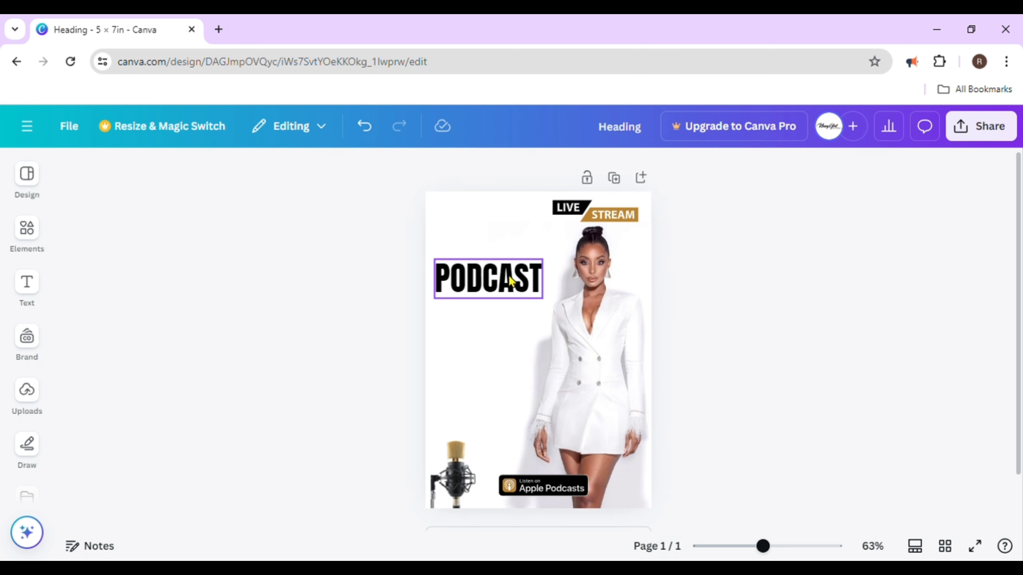
- Duplicate the PODCAST heading and rotate the copy 90° counterclockwise so it reads upward
click(509, 276)
click(476, 228)
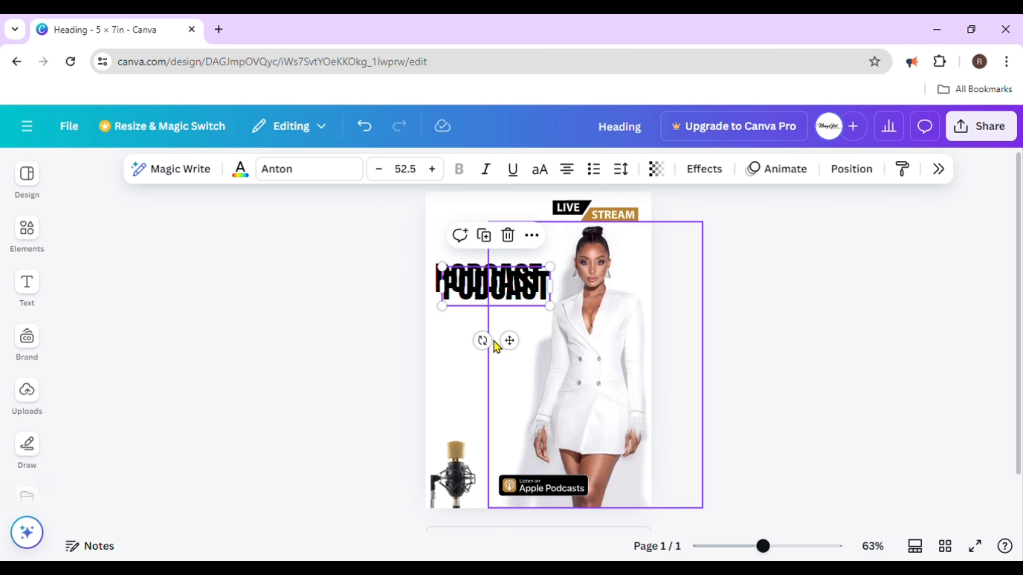
drag(482, 349, 572, 309)
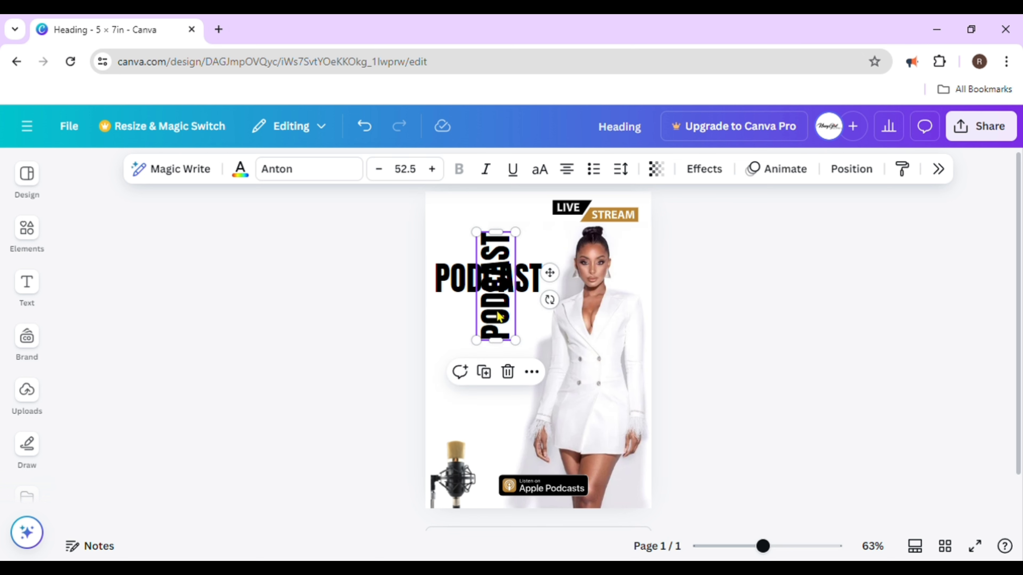
- Change the vertical copy's text to NEW, shorten its box to fit, and place it above the end of PODCAST
double_click(500, 317)
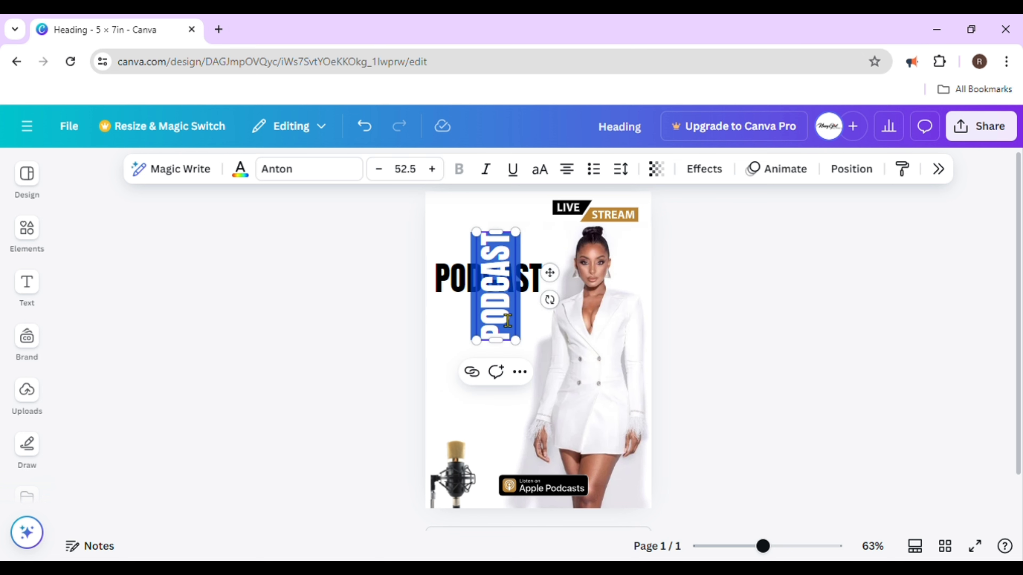
key(BackSpace)
text(NEW)
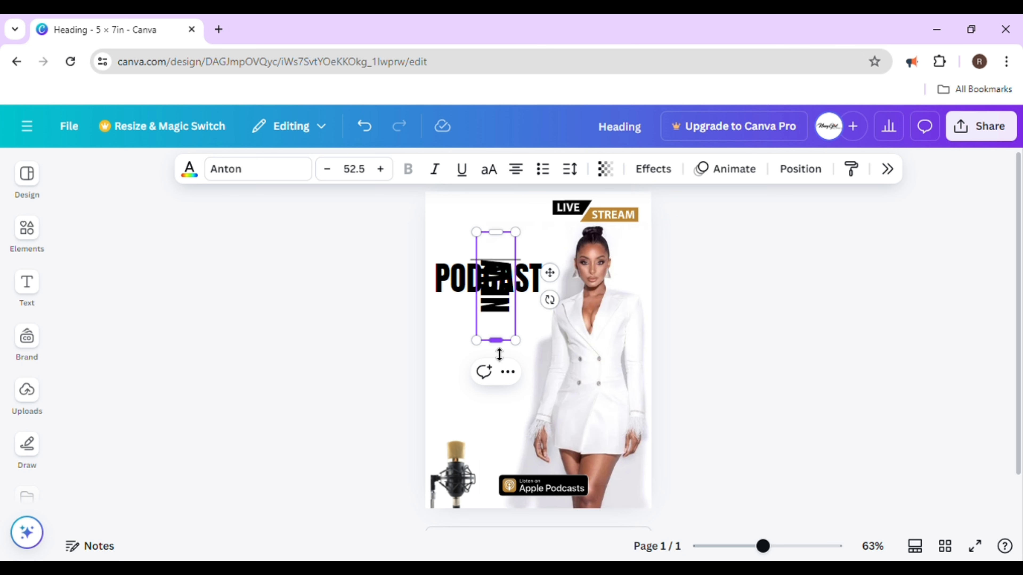
drag(503, 352, 514, 301)
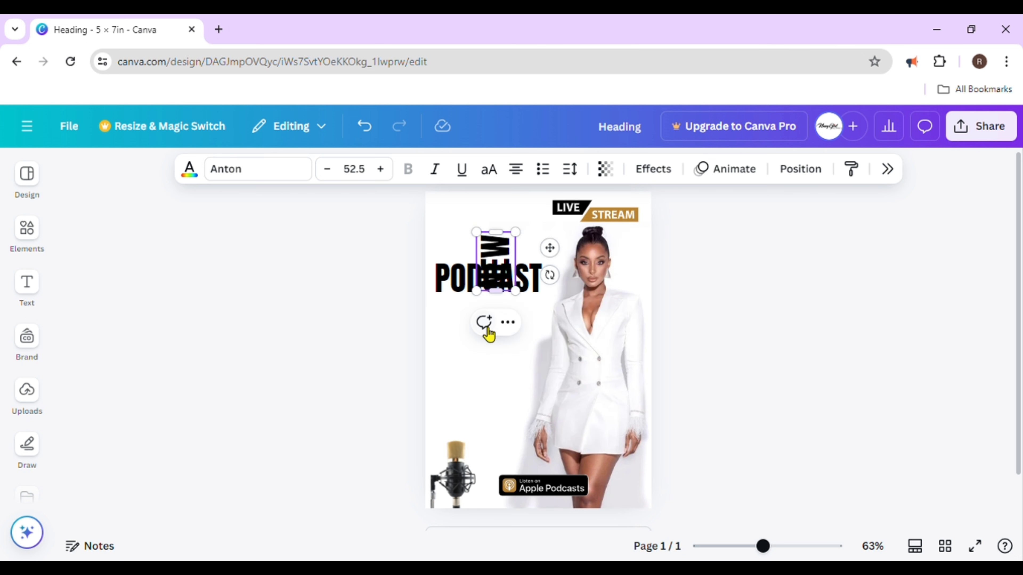
drag(550, 248, 586, 224)
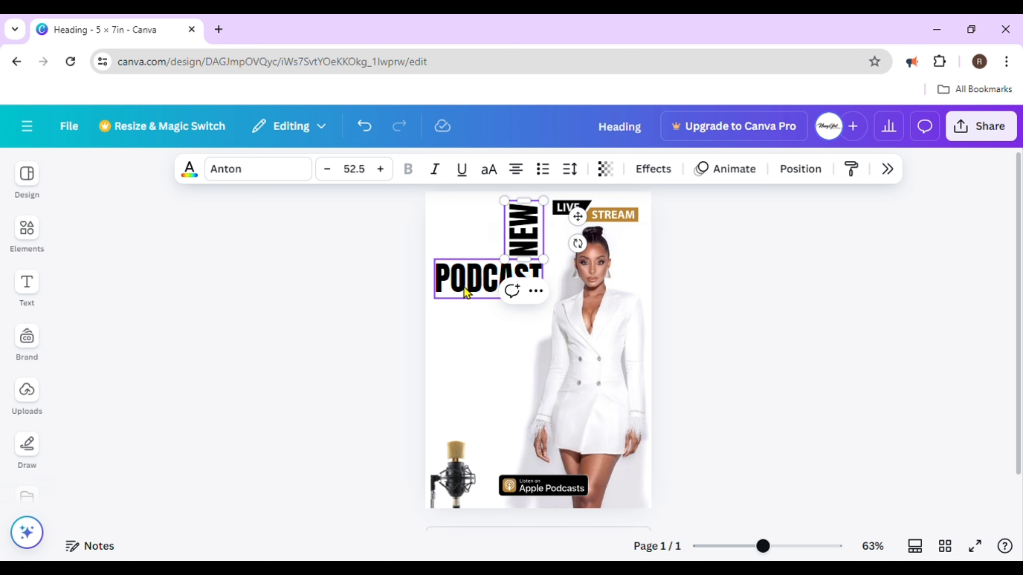
click(464, 283)
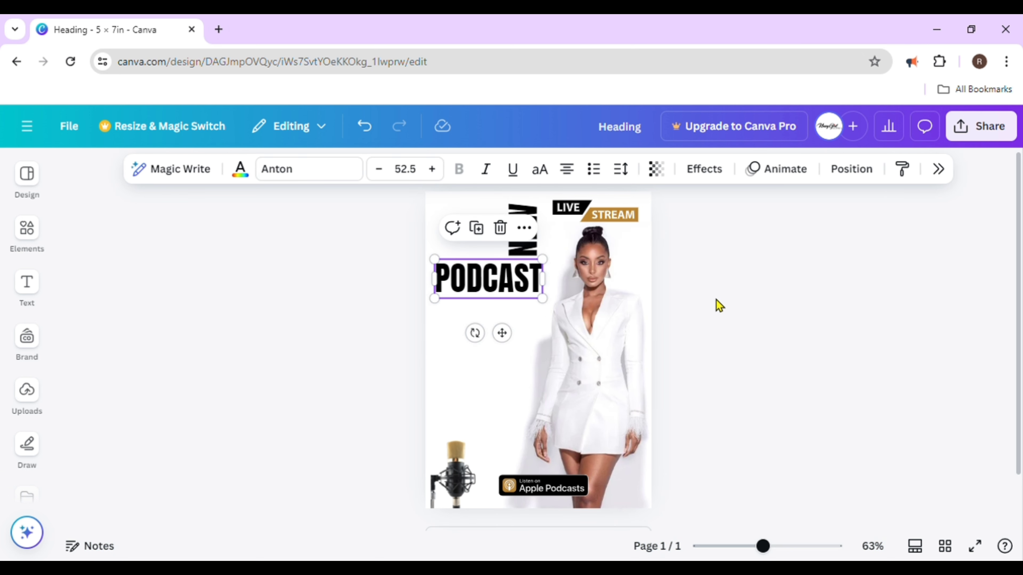
click(713, 307)
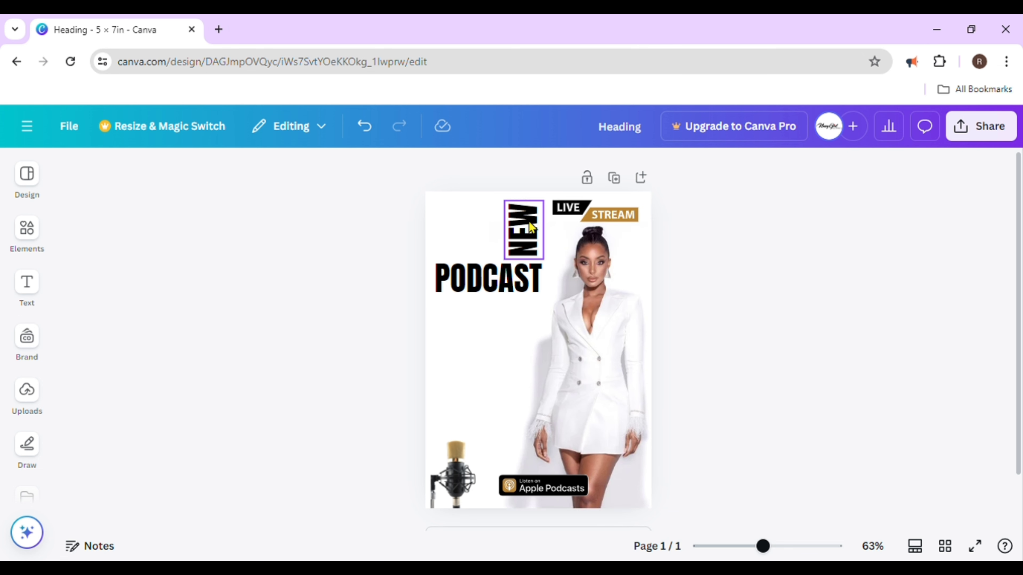
- Duplicate the vertical NEW text twice and arrange the three copies in an even row above PODCAST
click(514, 238)
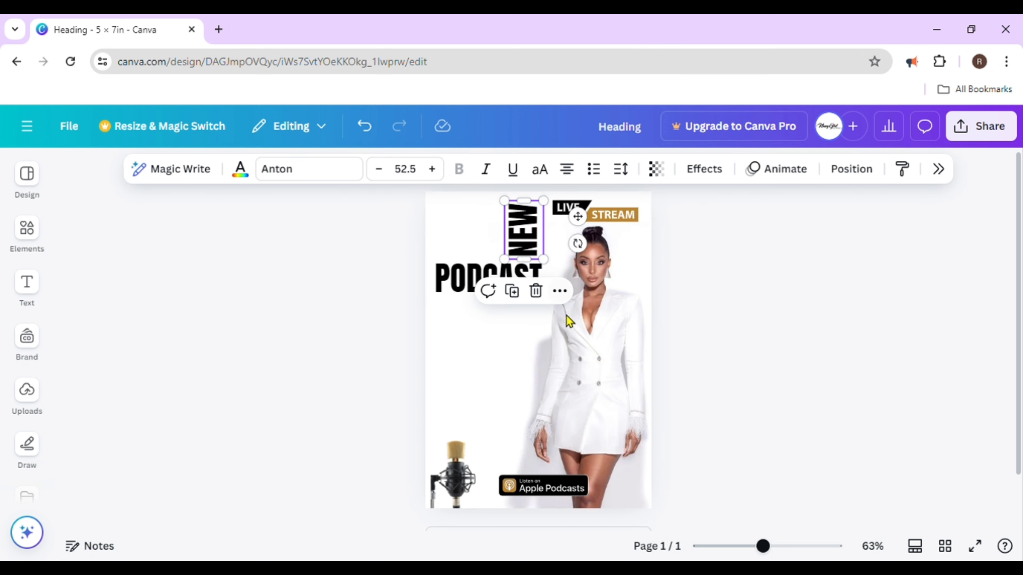
click(518, 300)
drag(524, 237, 460, 243)
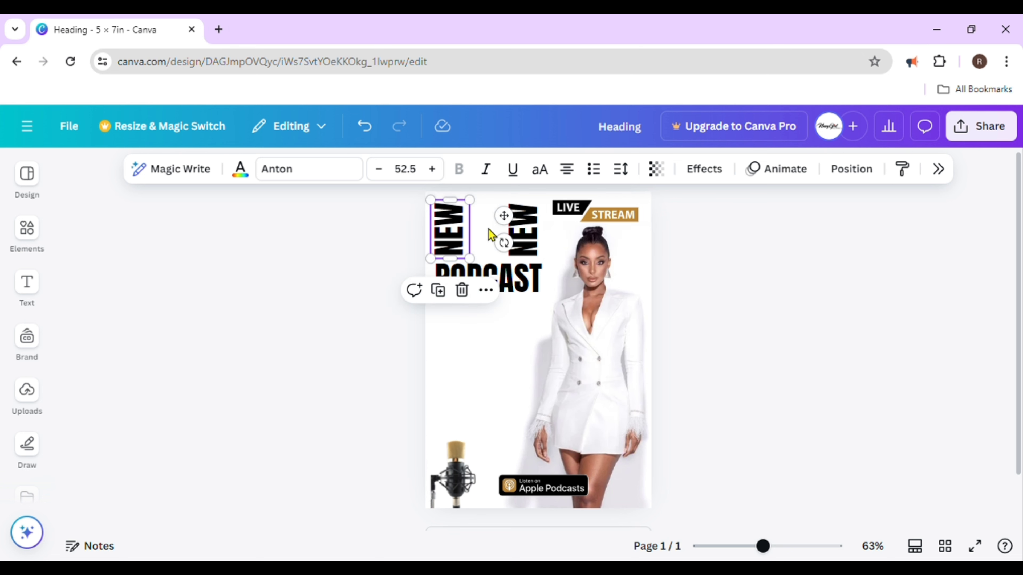
click(443, 294)
drag(458, 250, 494, 244)
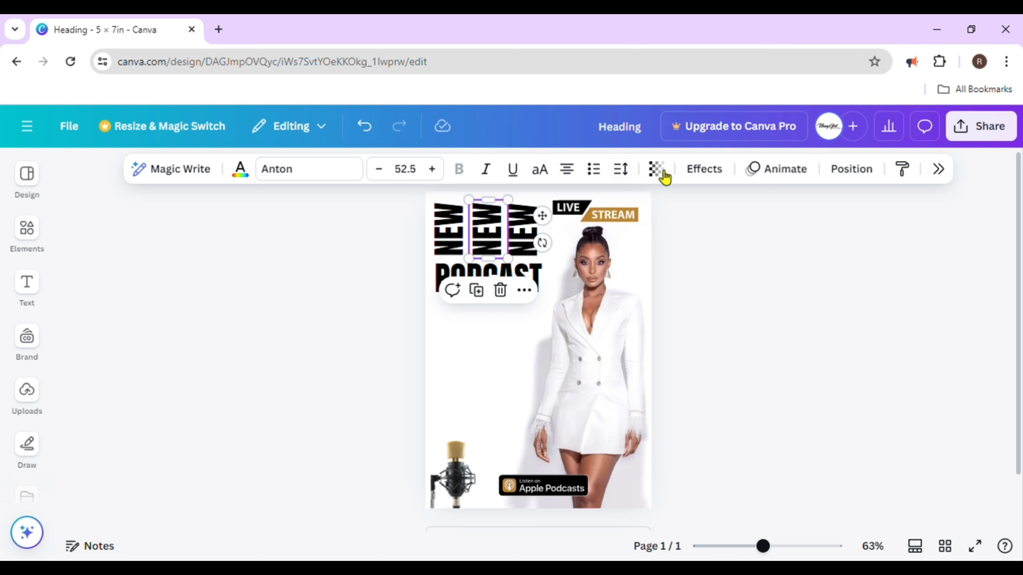
- Apply the Hollow effect to the middle NEW text and reduce its outline thickness
click(703, 169)
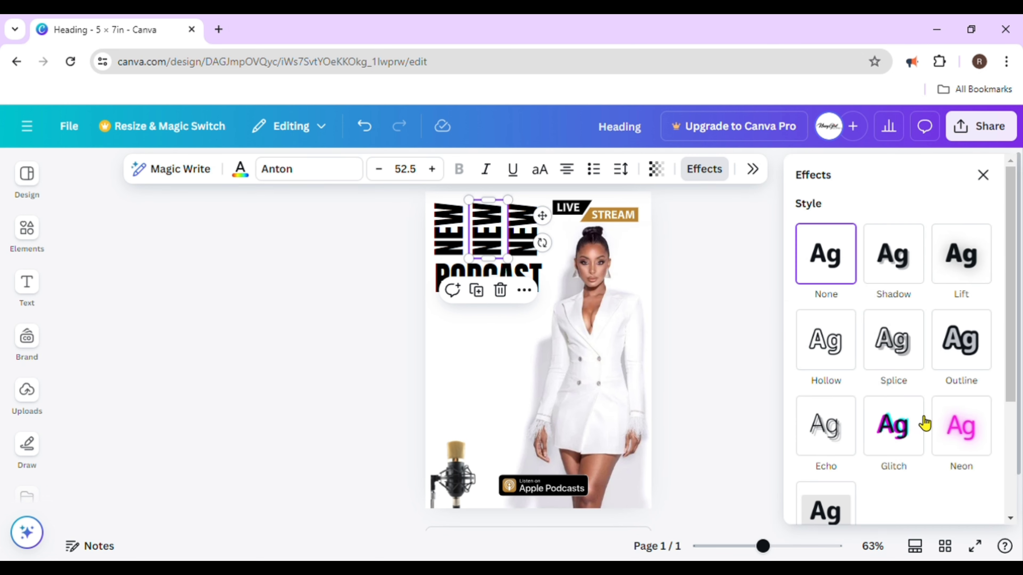
click(834, 364)
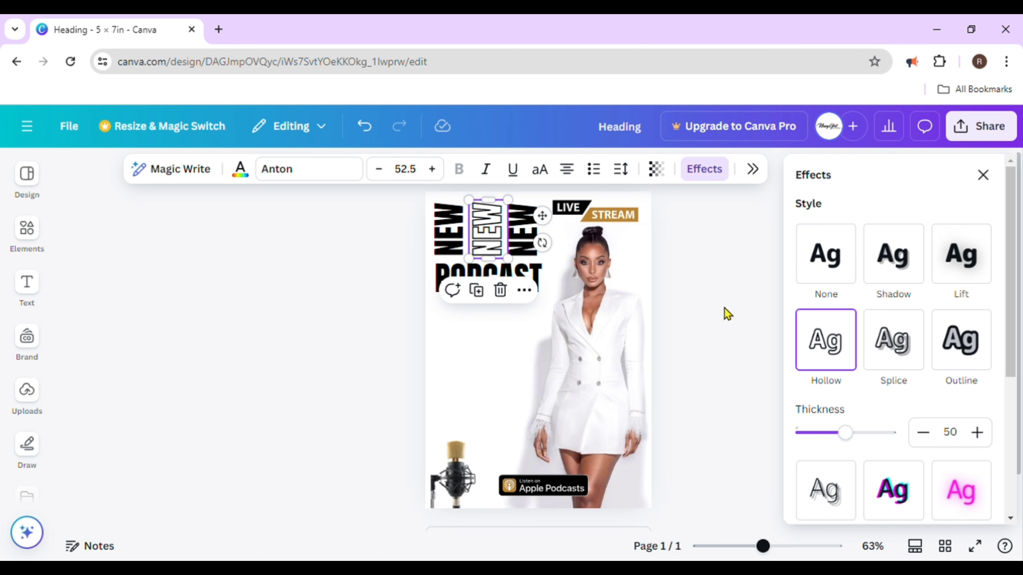
drag(859, 439, 833, 441)
click(303, 412)
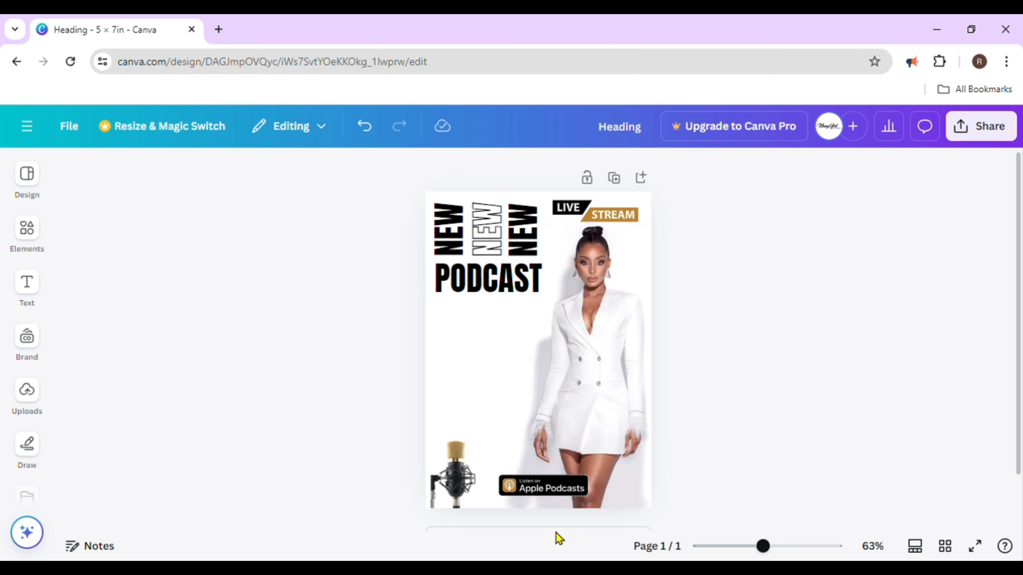
- Move the Apple Podcasts badge directly beneath the PODCAST heading, shrink it and center it there
drag(542, 497, 508, 312)
drag(504, 361, 512, 363)
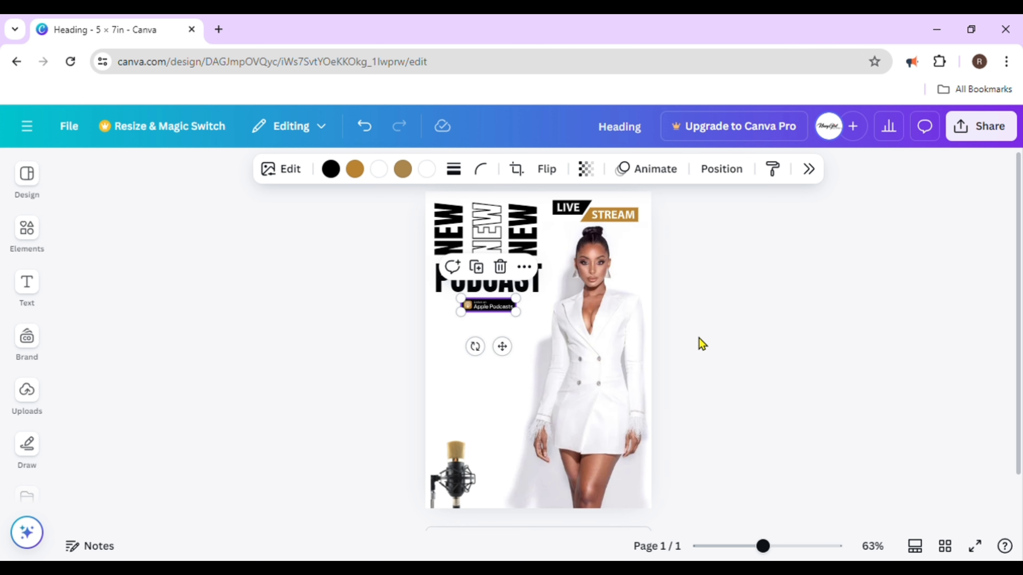
click(725, 396)
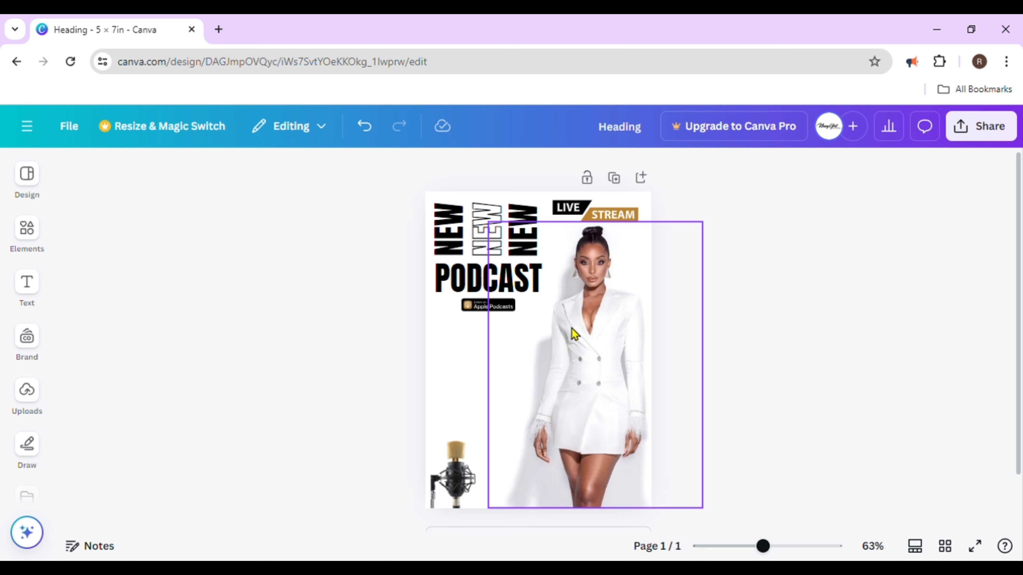
- Shrink the microphone image slightly, keeping it in the page's bottom corner
click(446, 475)
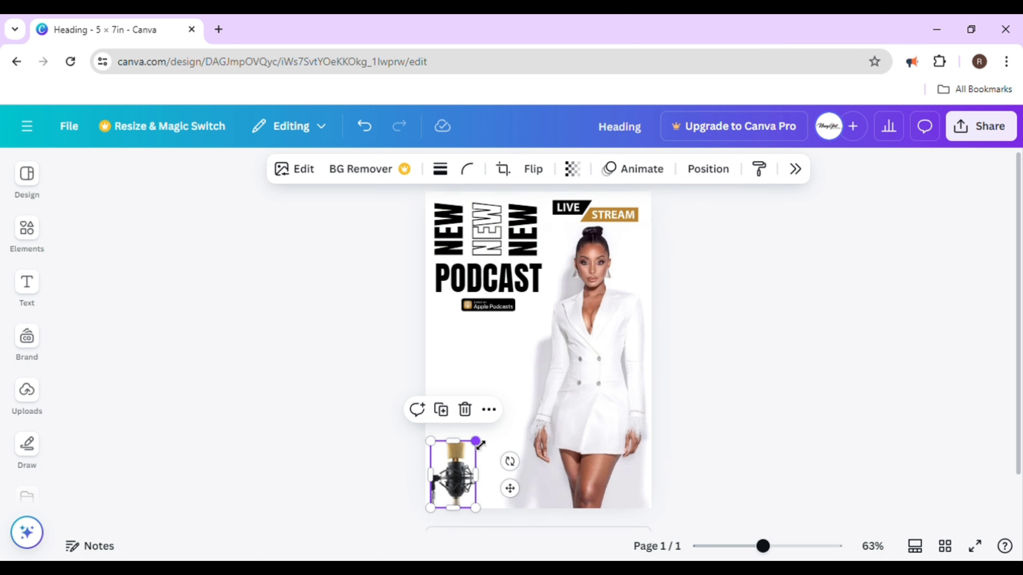
drag(477, 450, 470, 448)
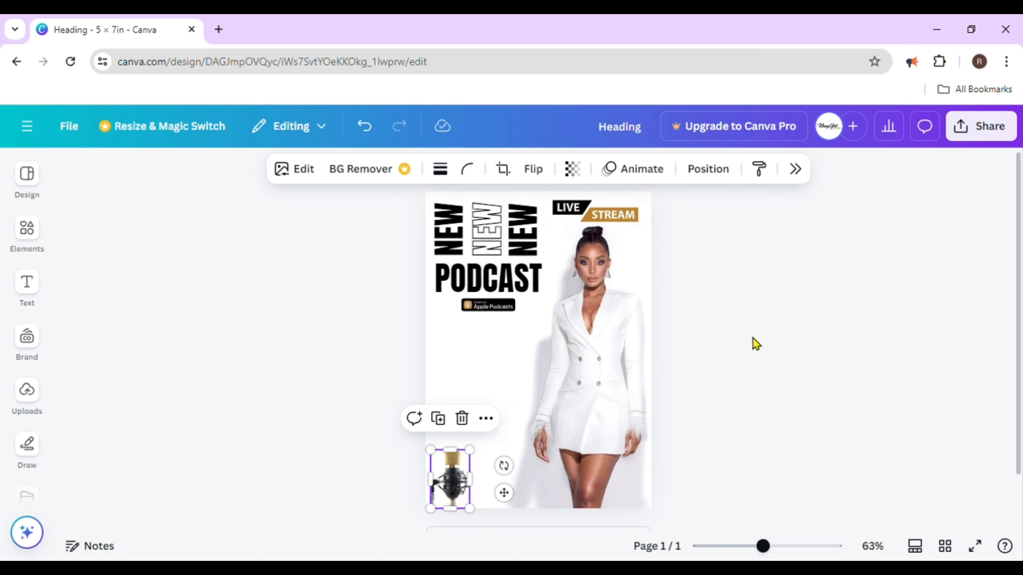
click(750, 344)
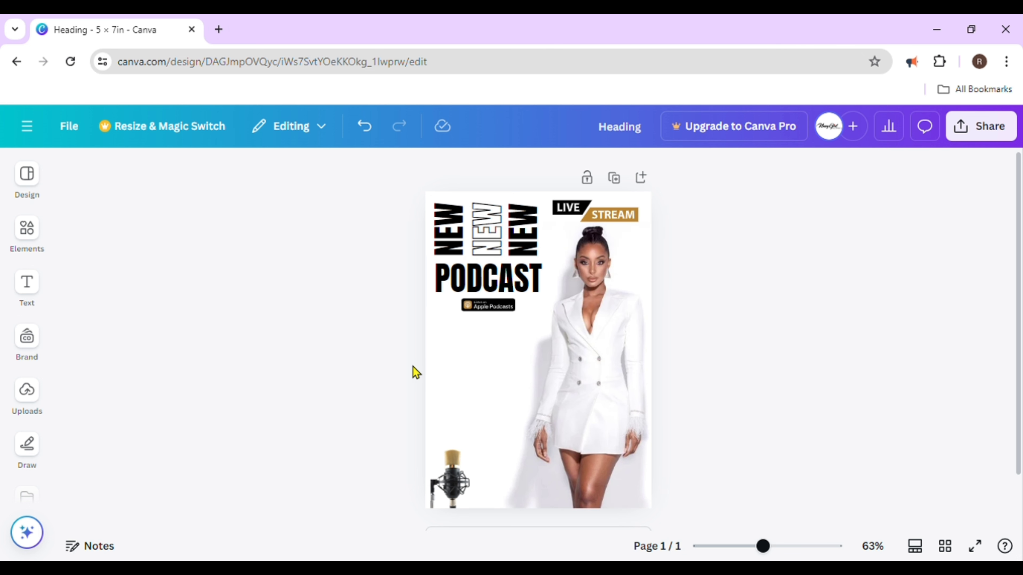
- Paste a gold square below the Apple Podcasts badge and flatten it into a thin horizontal bar
key(ctrl+v)
drag(559, 356, 501, 367)
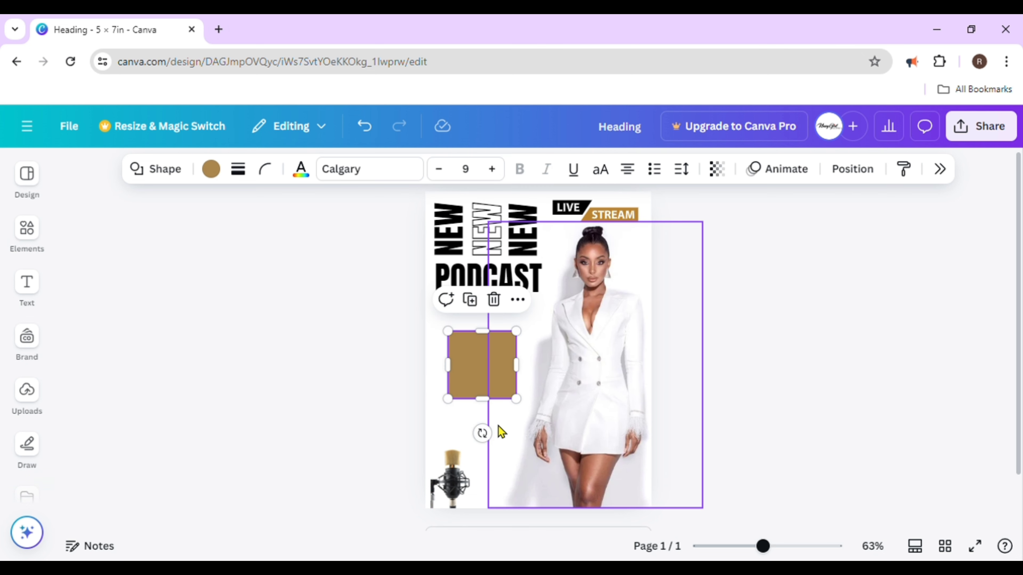
drag(486, 399, 496, 349)
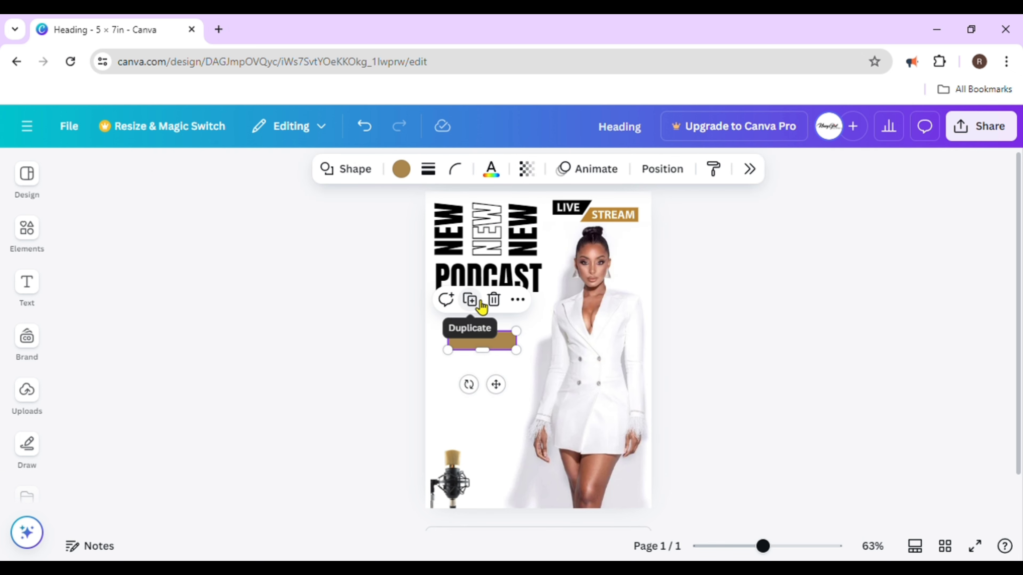
- Put a duplicate of the gold bar over the woman's legs, and make the original black, slightly wider and centered lower beneath the badge
click(470, 300)
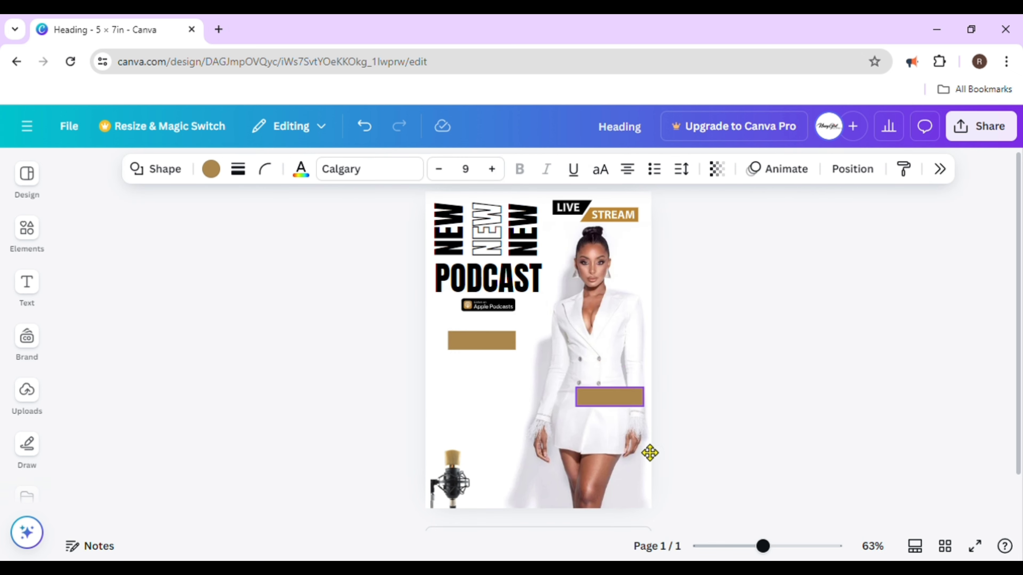
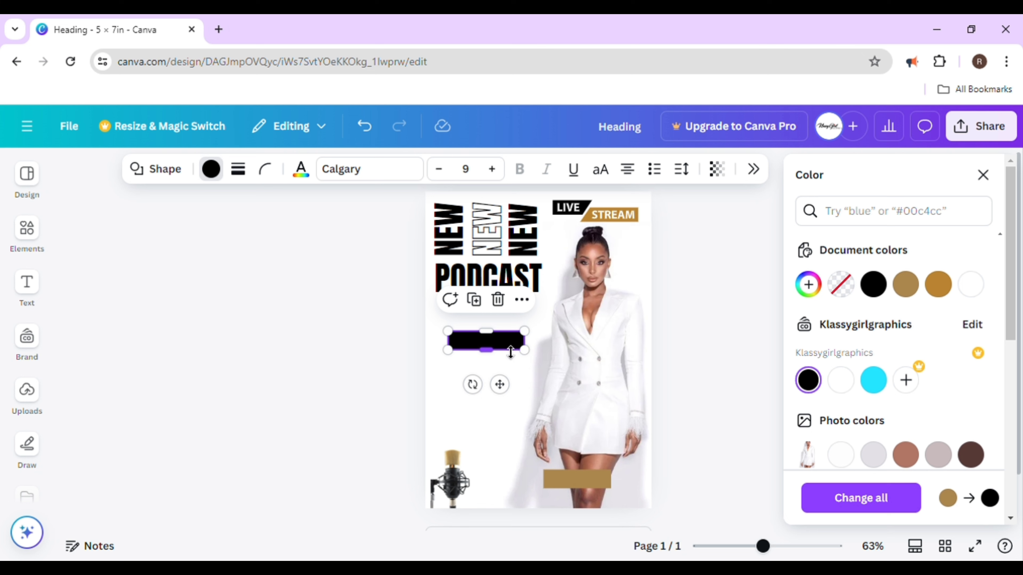
drag(510, 392, 513, 408)
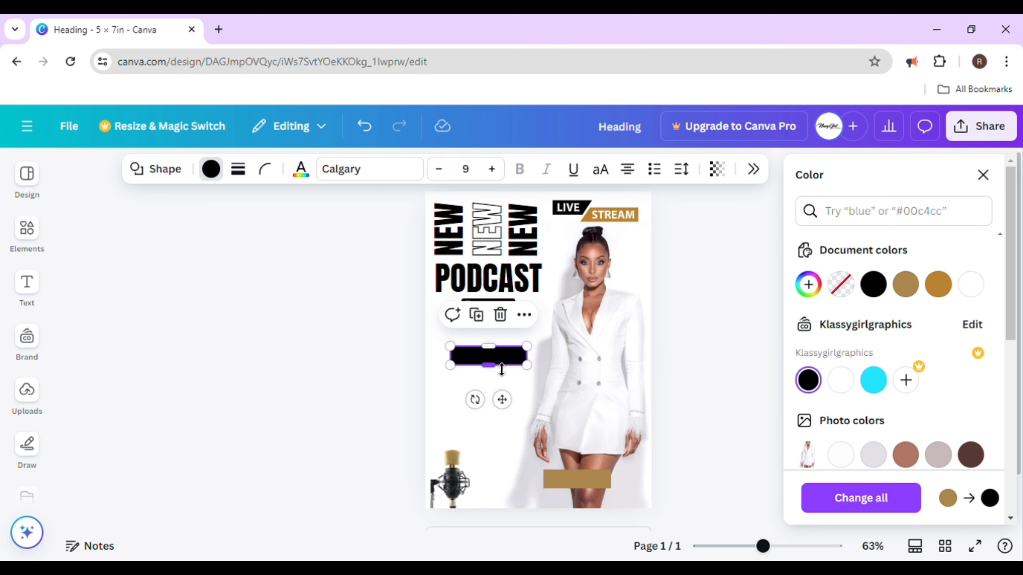
- Make the black bar beneath the Apple Podcasts badge thinner and wider, recenter it, and set its corner rounding to 7
drag(498, 371, 544, 360)
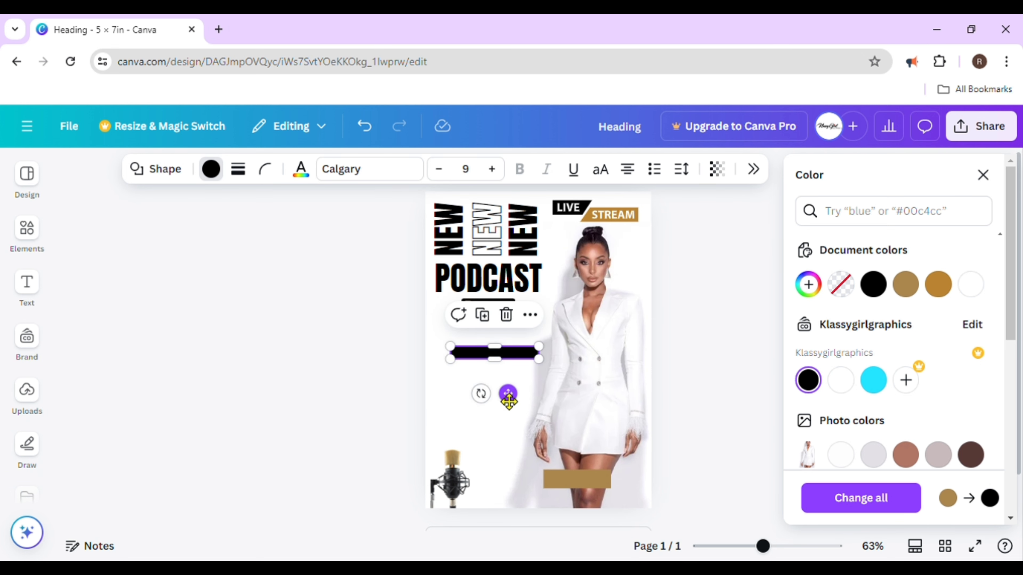
drag(508, 394, 502, 391)
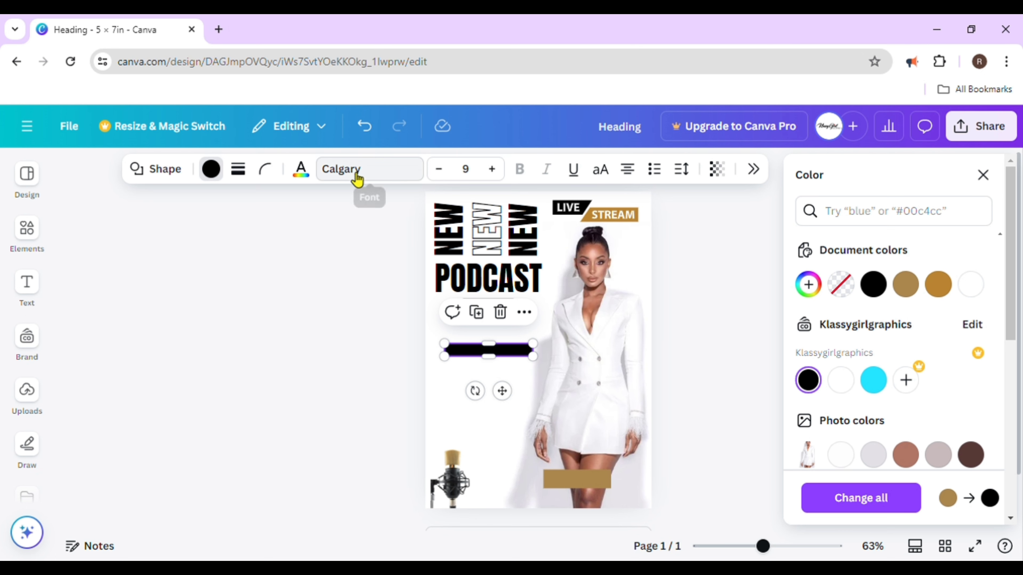
click(266, 170)
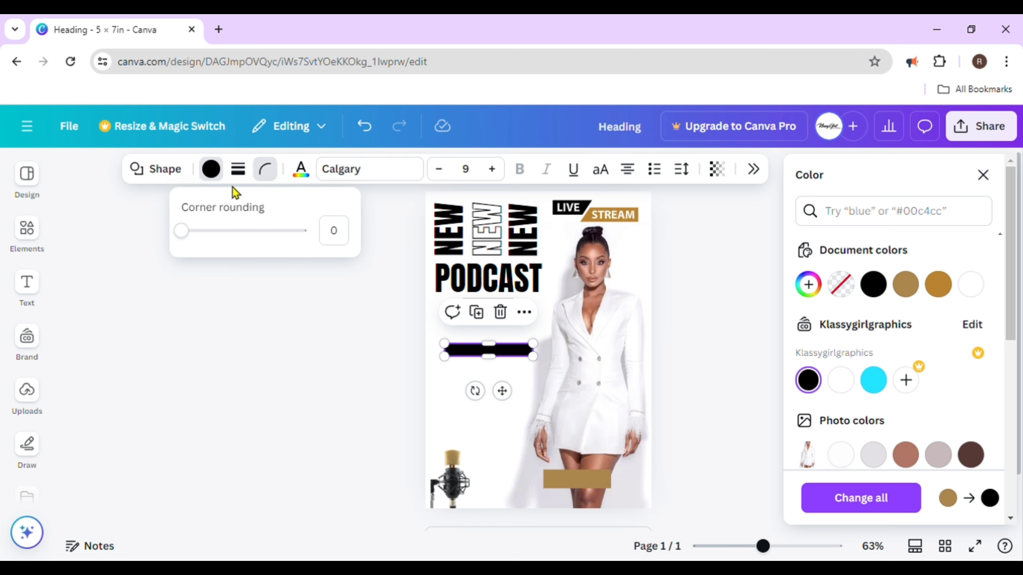
drag(183, 231, 195, 235)
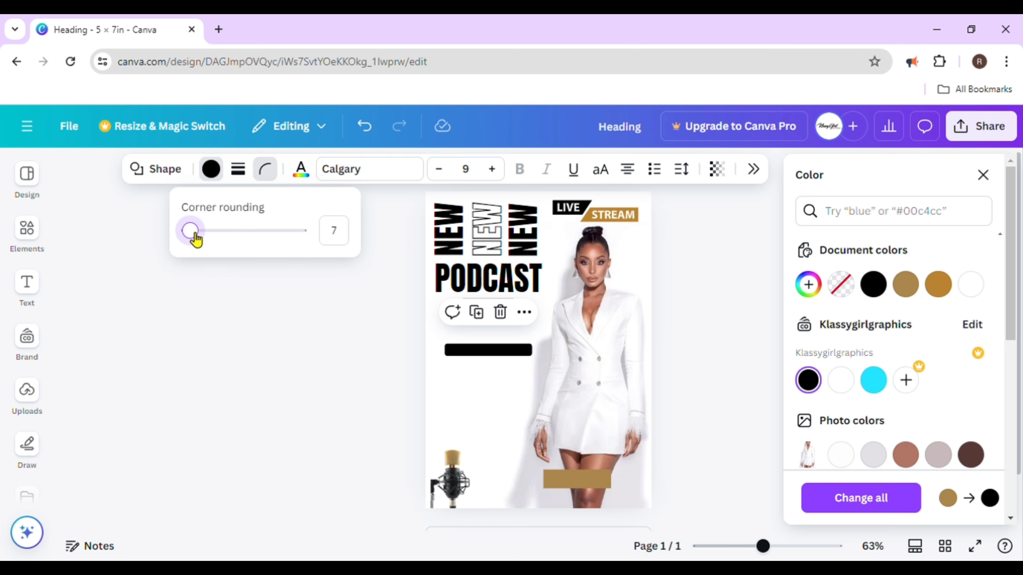
key(Escape)
key(Escape)
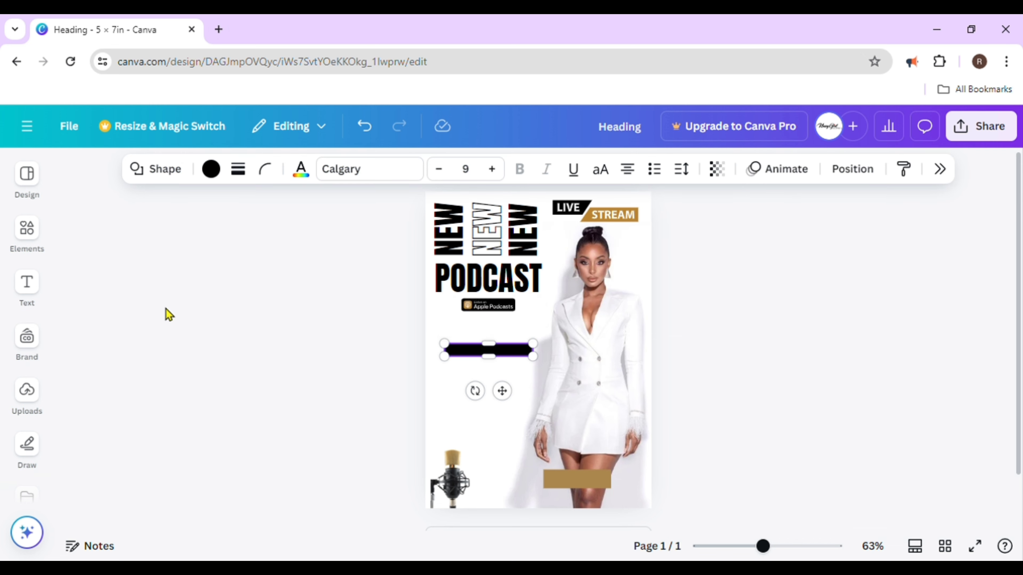
key(Escape)
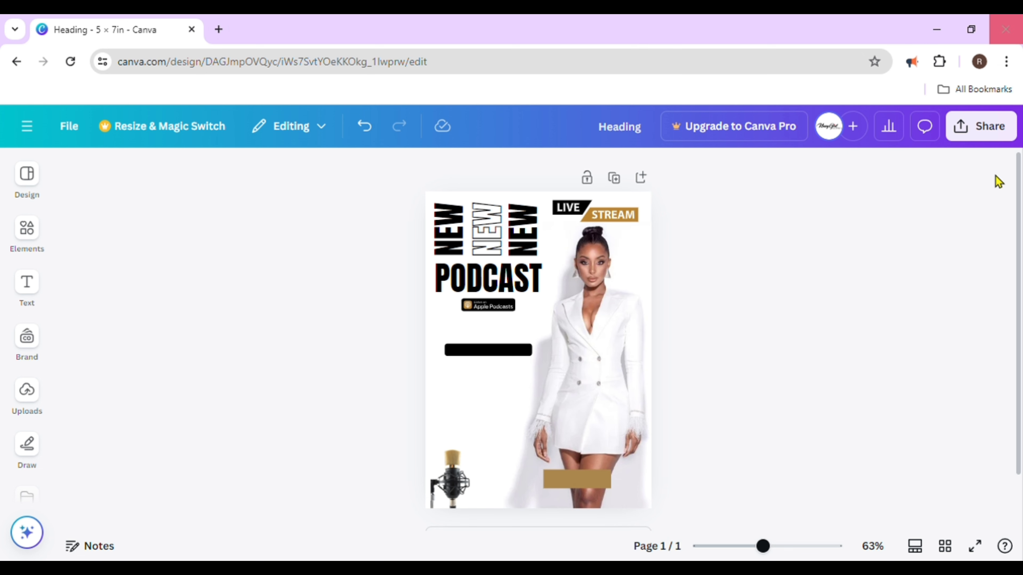
- Nudge the outlined NEW slightly left and down between the two solid NEW words
click(481, 247)
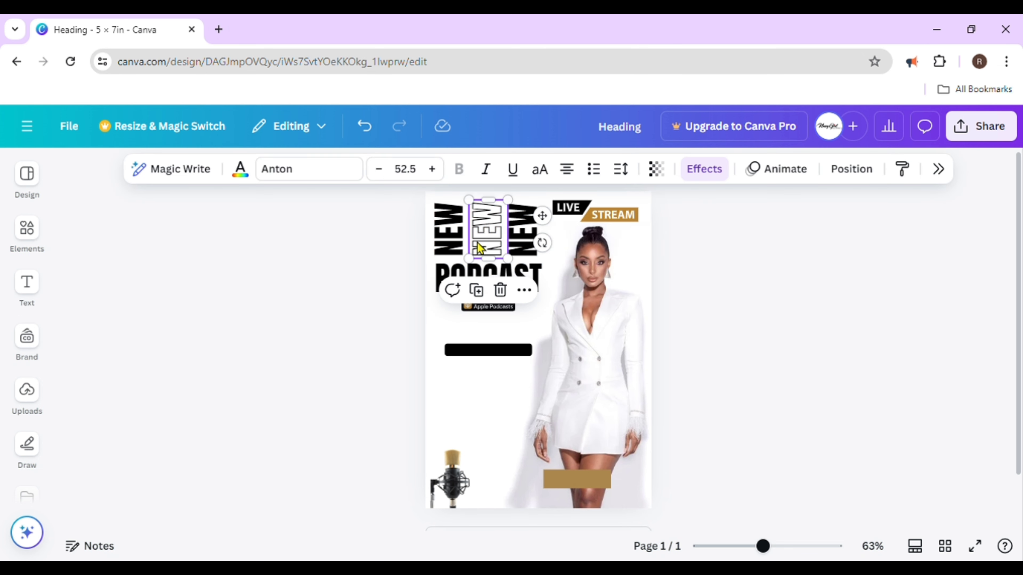
drag(479, 248, 475, 247)
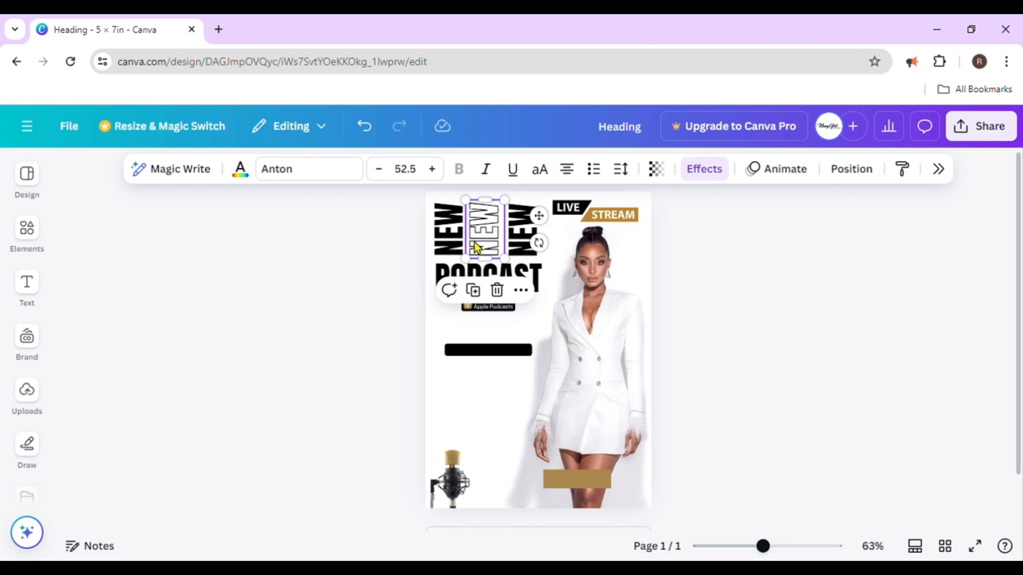
click(738, 304)
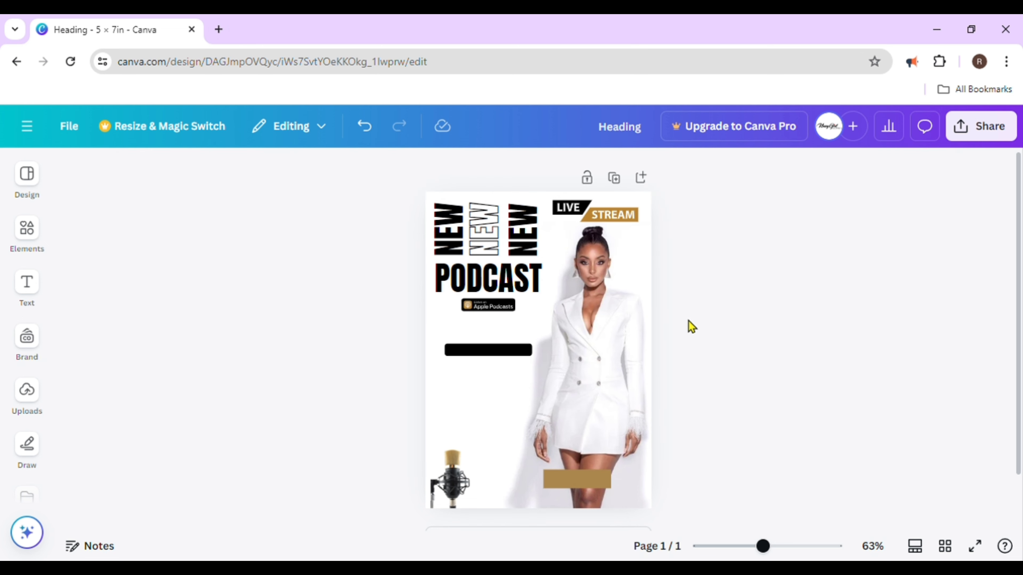
click(528, 238)
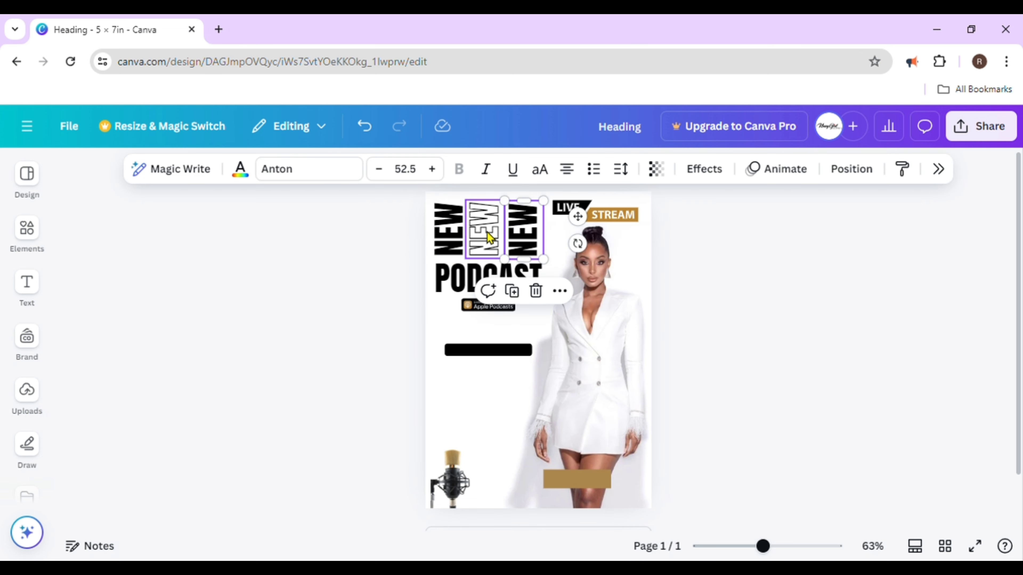
drag(490, 238, 495, 241)
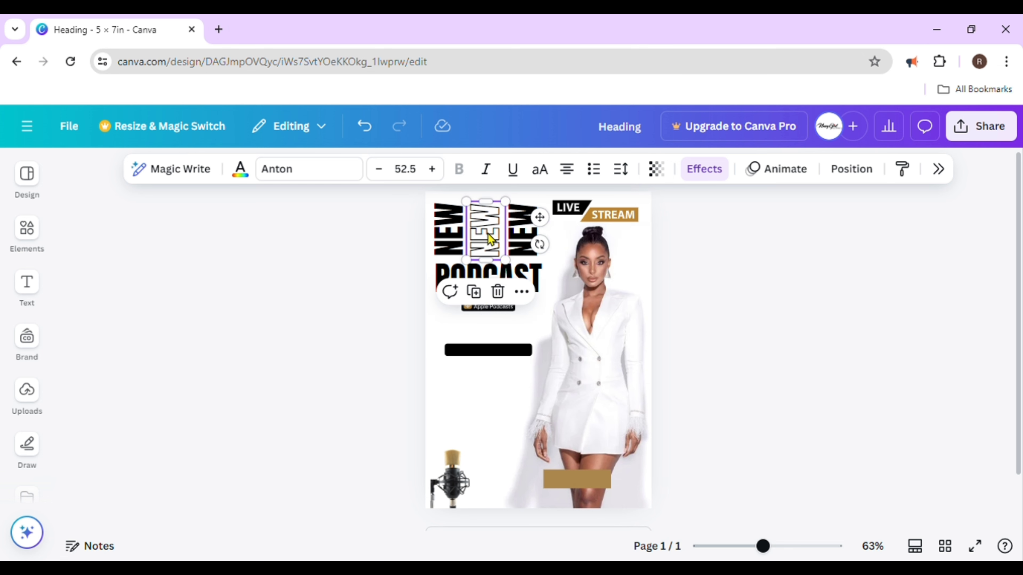
click(720, 269)
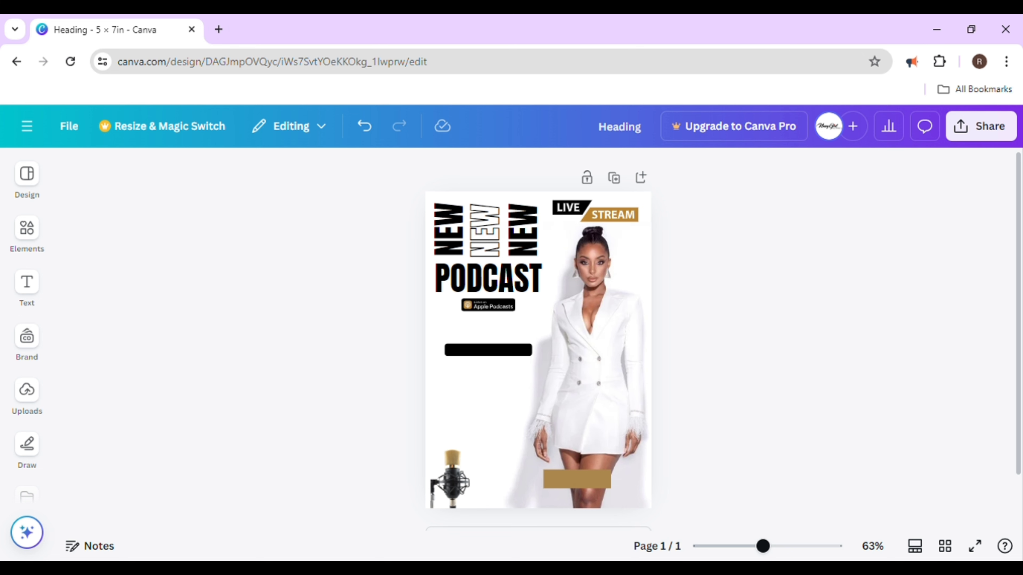
- Move the gold bar to the page's bottom edge, stretch it across nearly the full width and flatten it into a thin line
click(603, 485)
drag(591, 523, 630, 555)
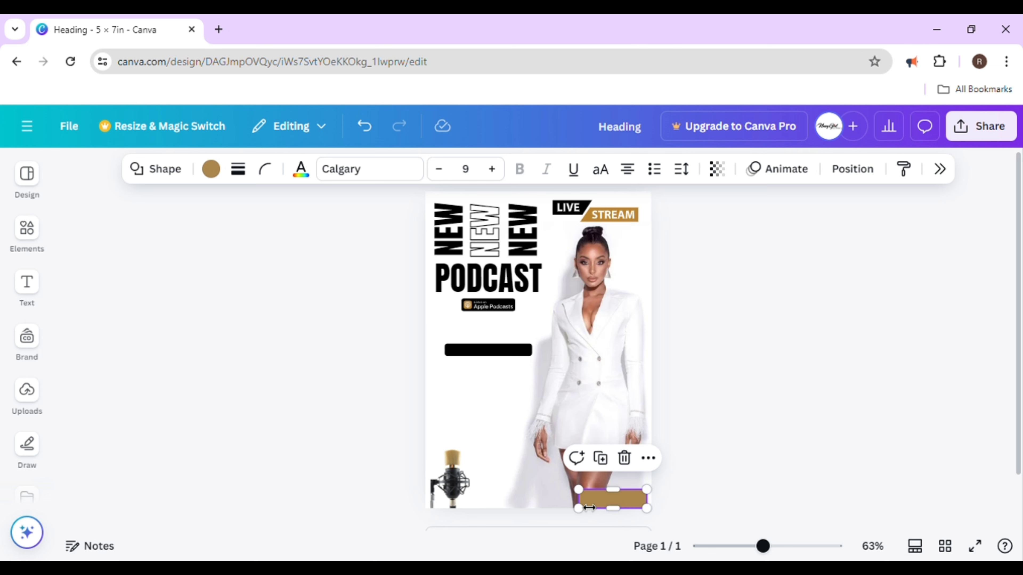
drag(584, 499, 435, 513)
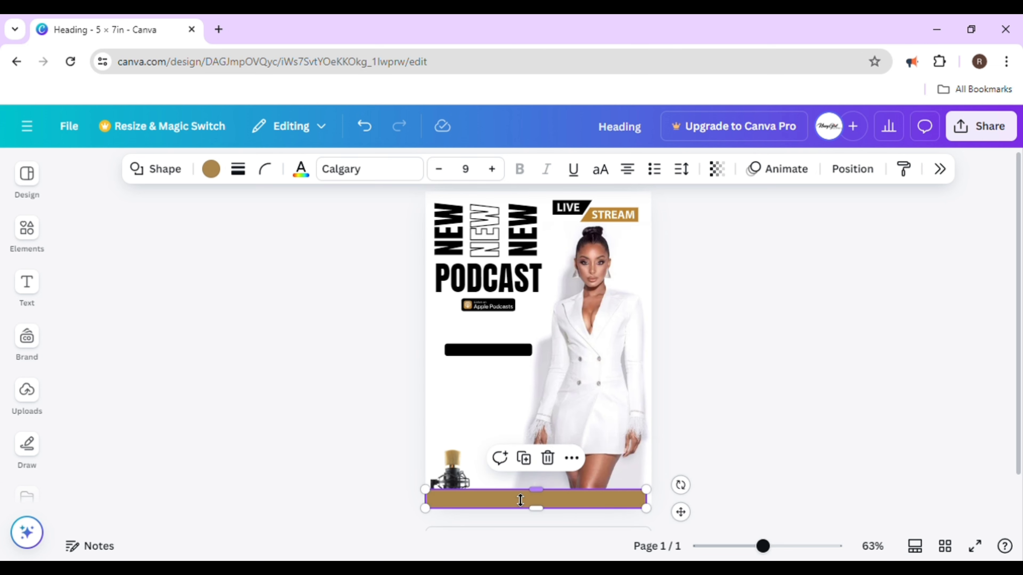
drag(549, 500, 548, 517)
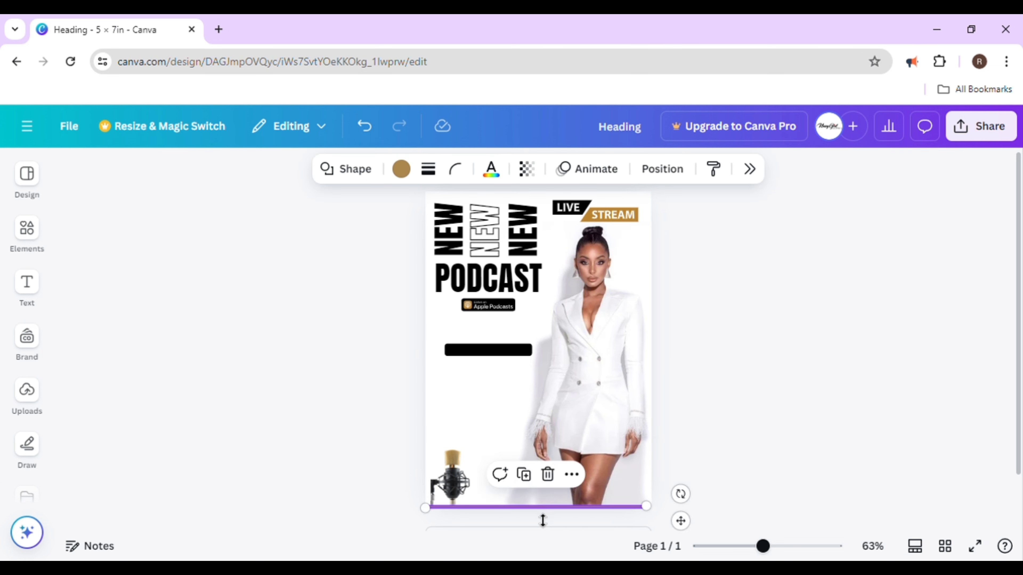
- Recolor the thin gold line along the page's bottom edge black and try adjusting its thickness
click(400, 168)
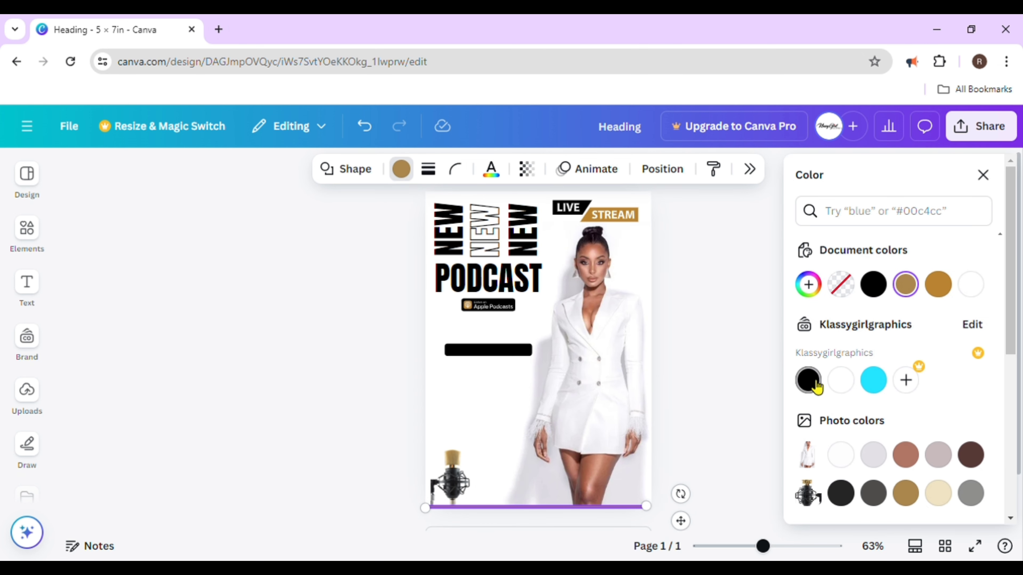
click(808, 380)
click(710, 393)
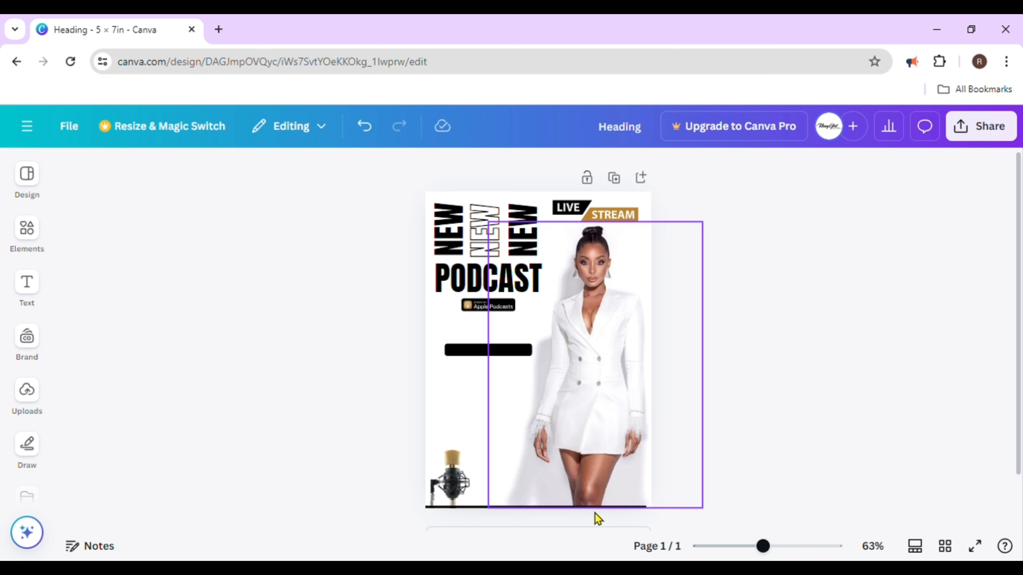
click(465, 509)
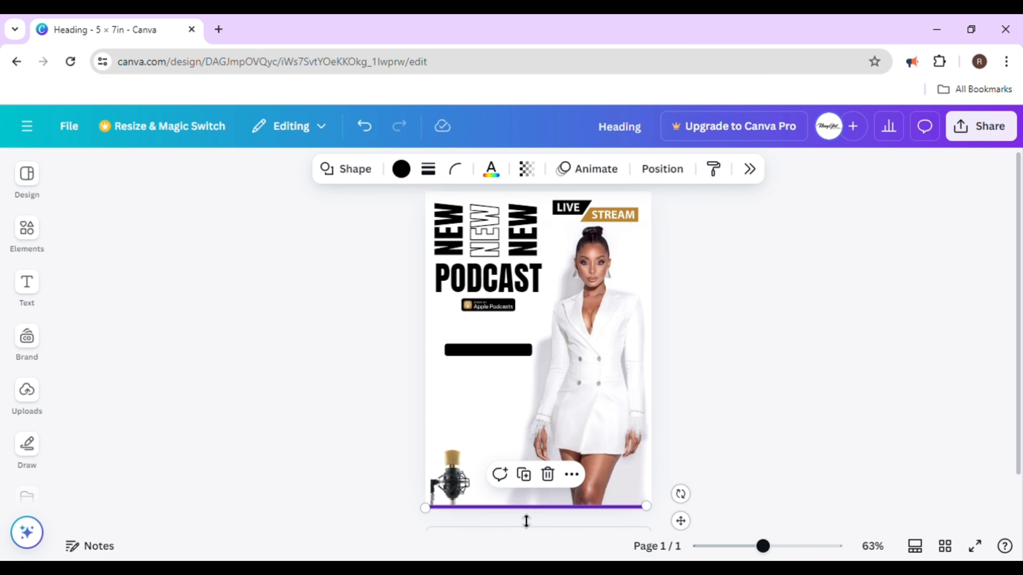
drag(532, 508, 527, 557)
click(842, 365)
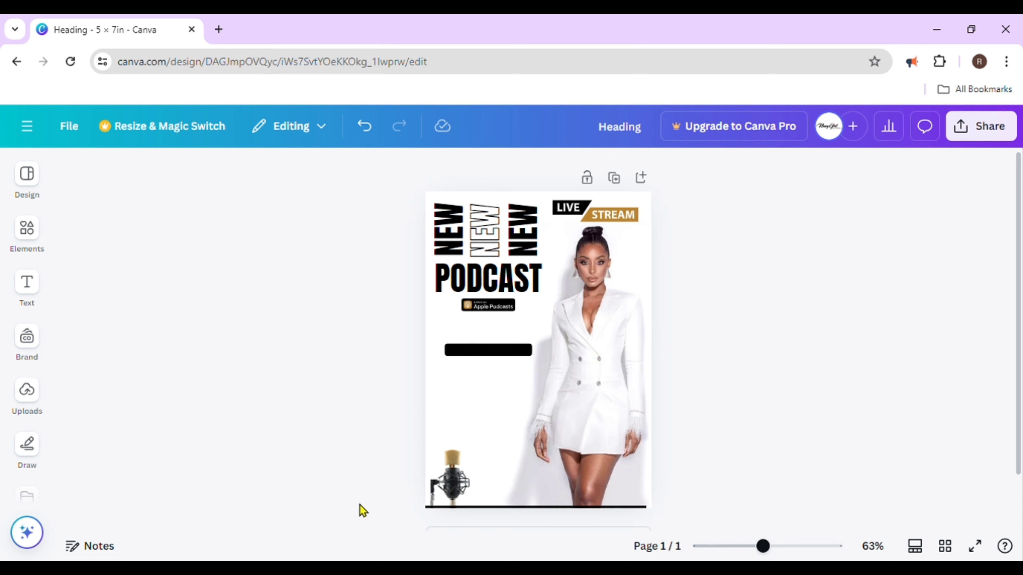
- Duplicate the PODCAST heading, place the copy below the original and change its font to Glacial Indifference
click(28, 296)
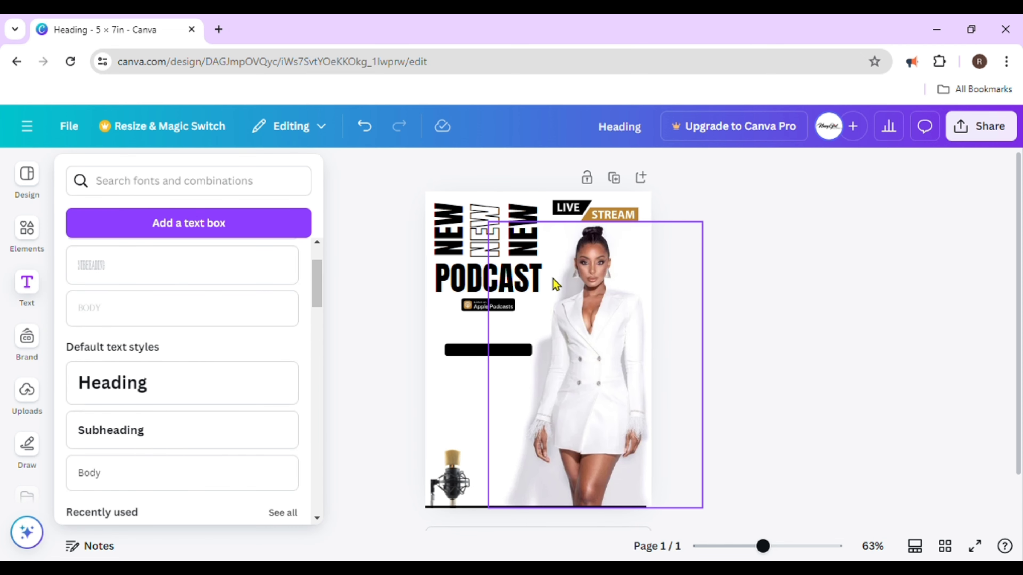
click(486, 388)
click(497, 280)
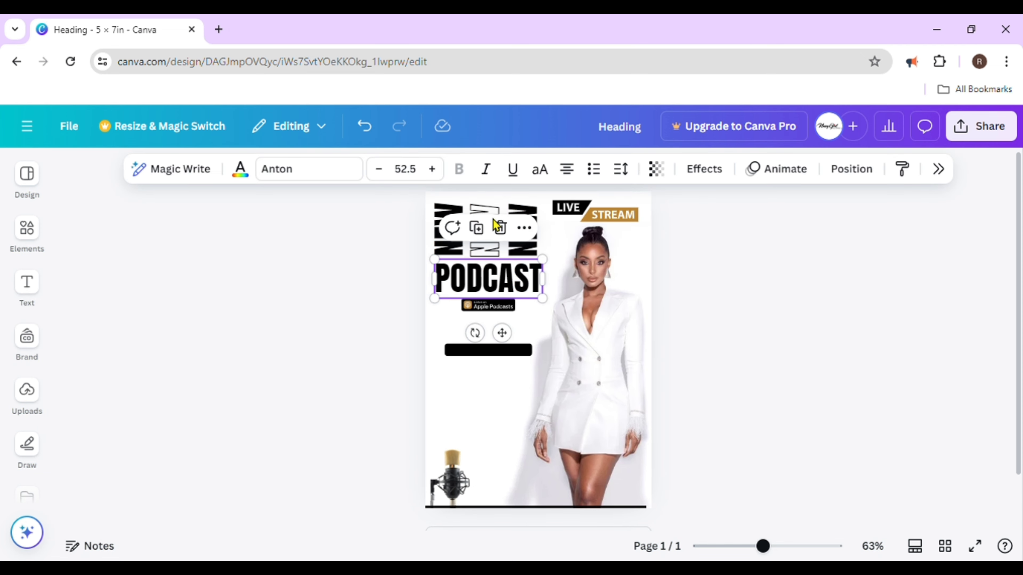
click(482, 234)
drag(491, 283, 488, 323)
click(309, 169)
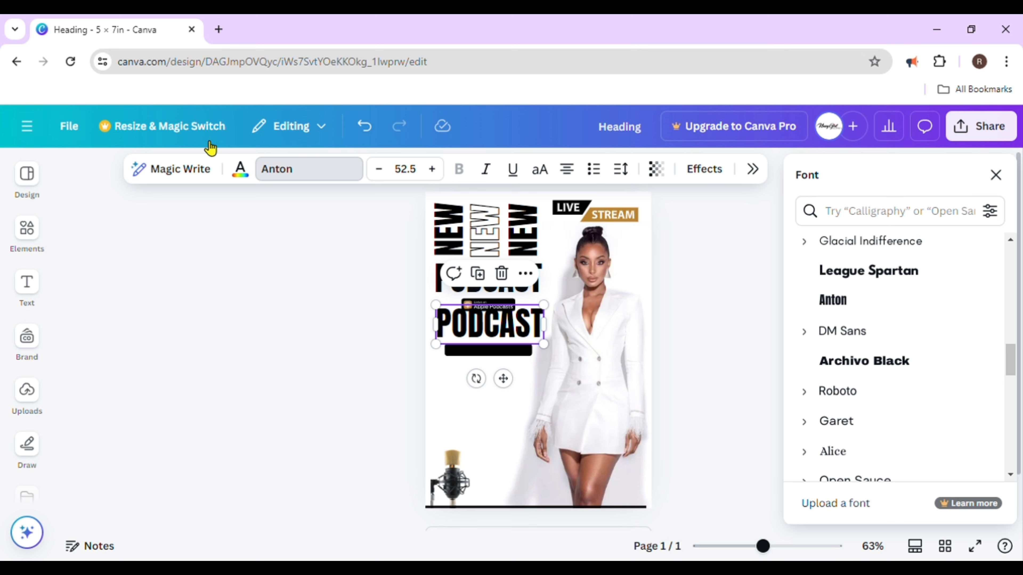
click(908, 246)
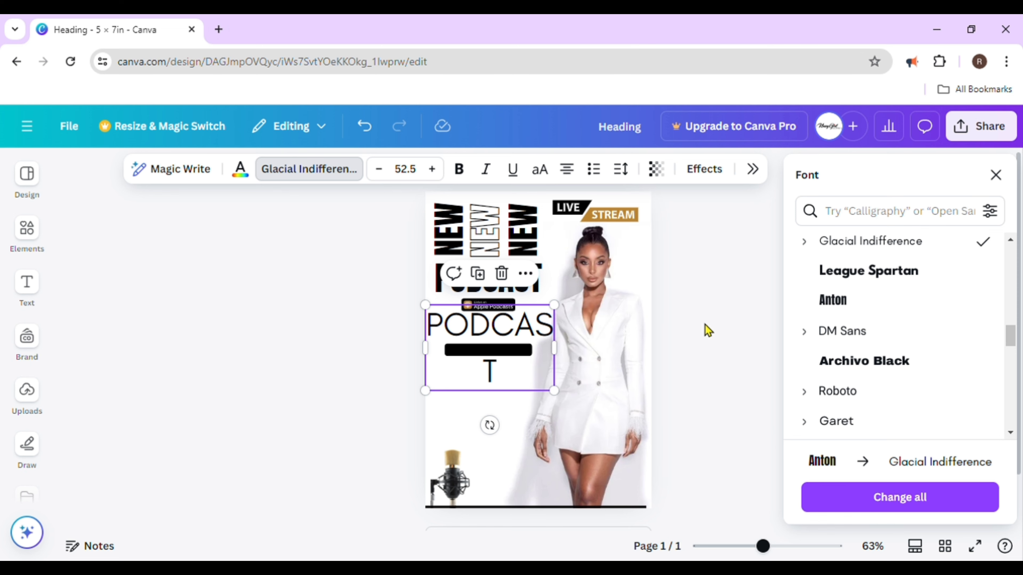
- Shrink the PODCAST copy to size 15.4 on one line, center it on the black bar and color it white
key(Escape)
drag(554, 349, 582, 357)
drag(576, 306, 511, 400)
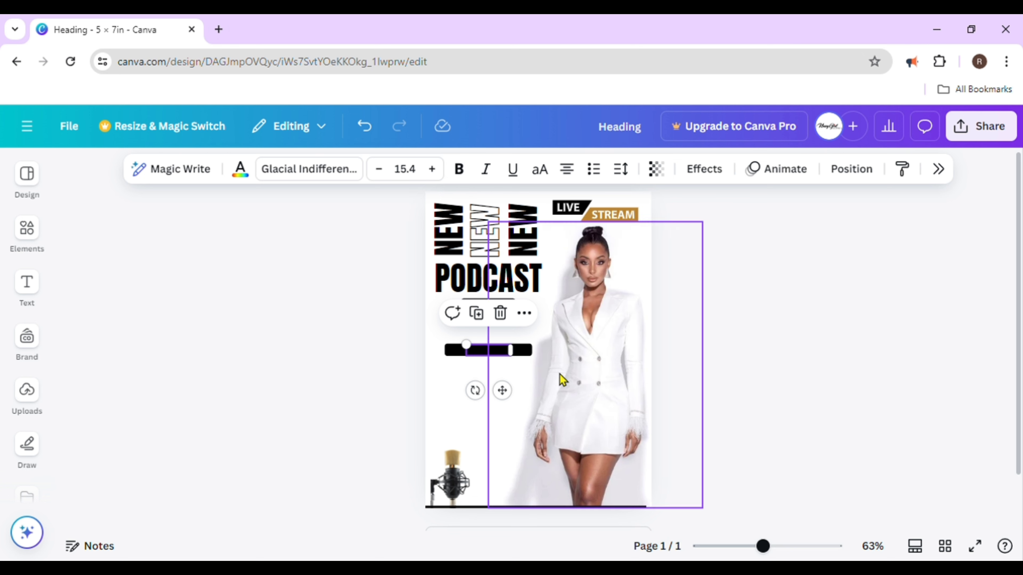
click(241, 177)
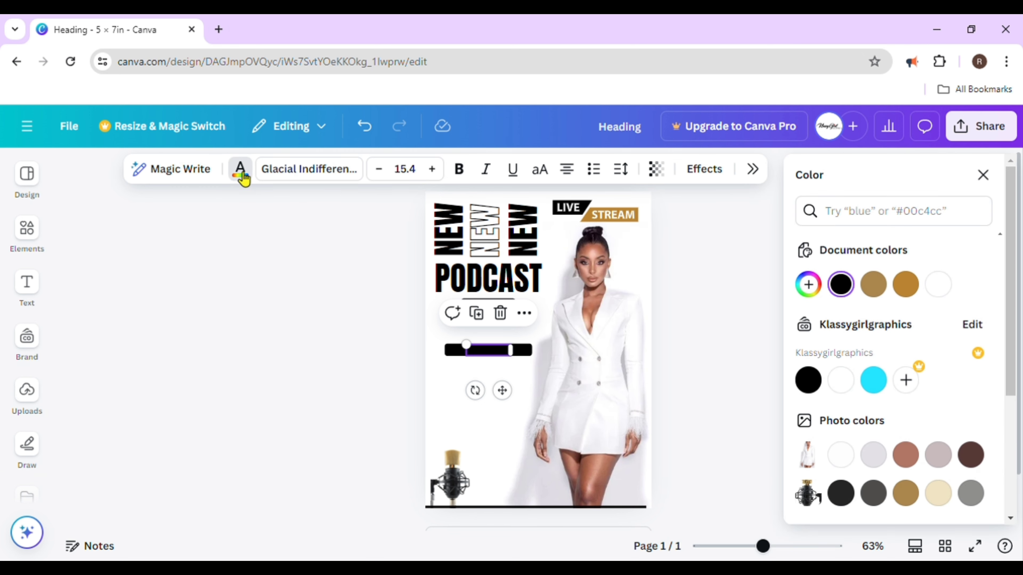
click(841, 381)
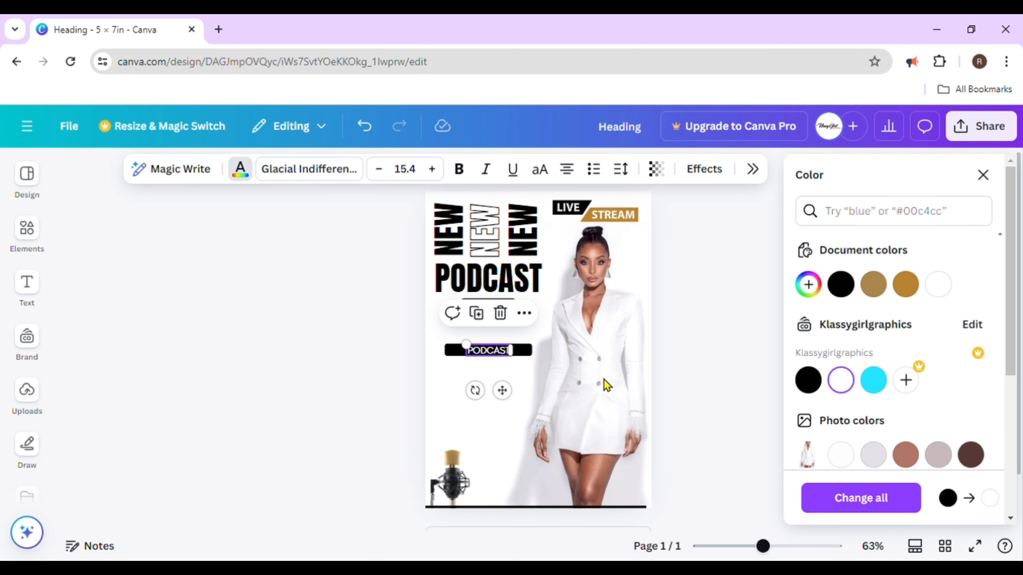
- Replace the white text with the host's first name and last initial, widen its text box and center it on the black bar
double_click(498, 354)
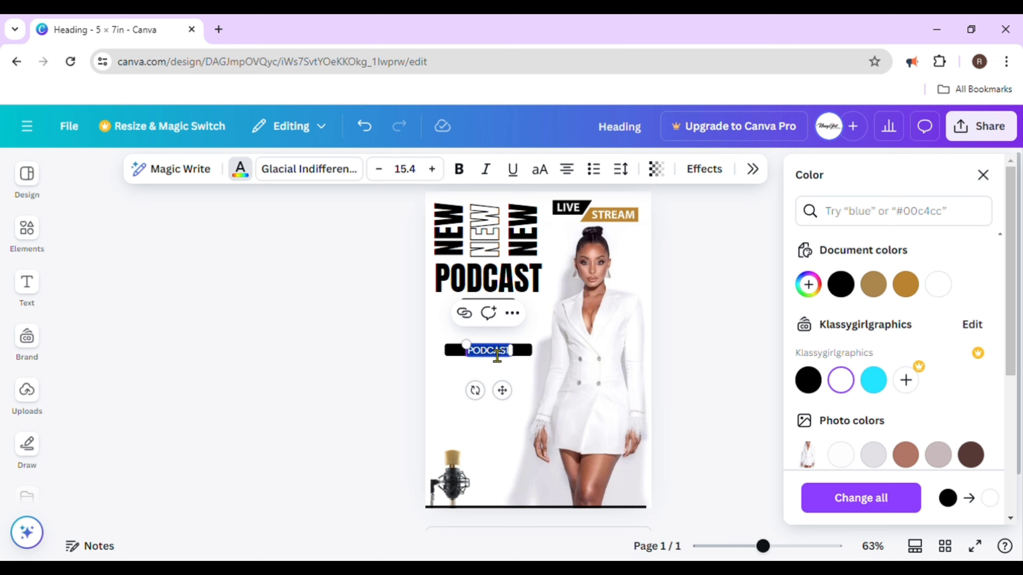
text(BRITT)
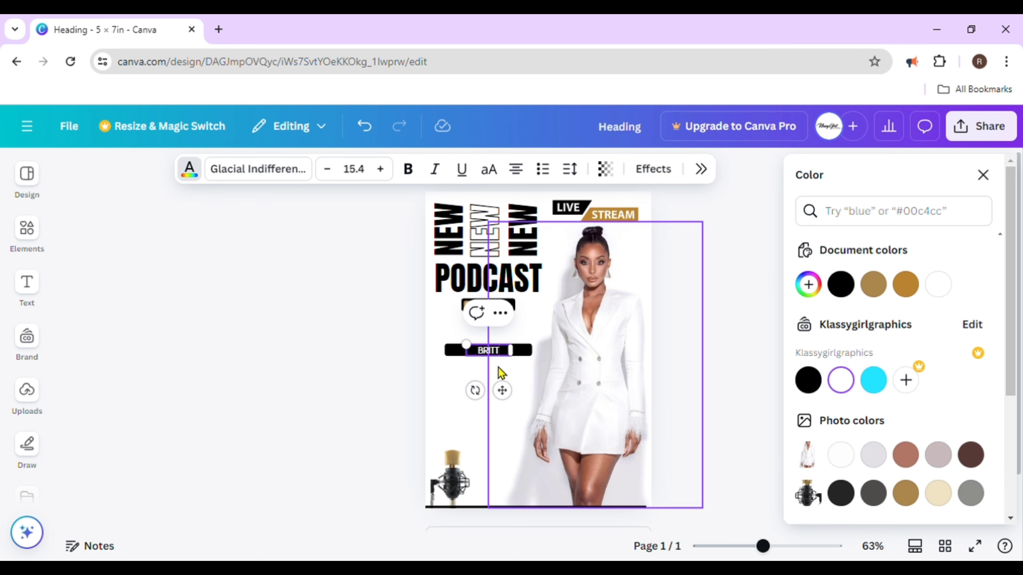
text(ANY)
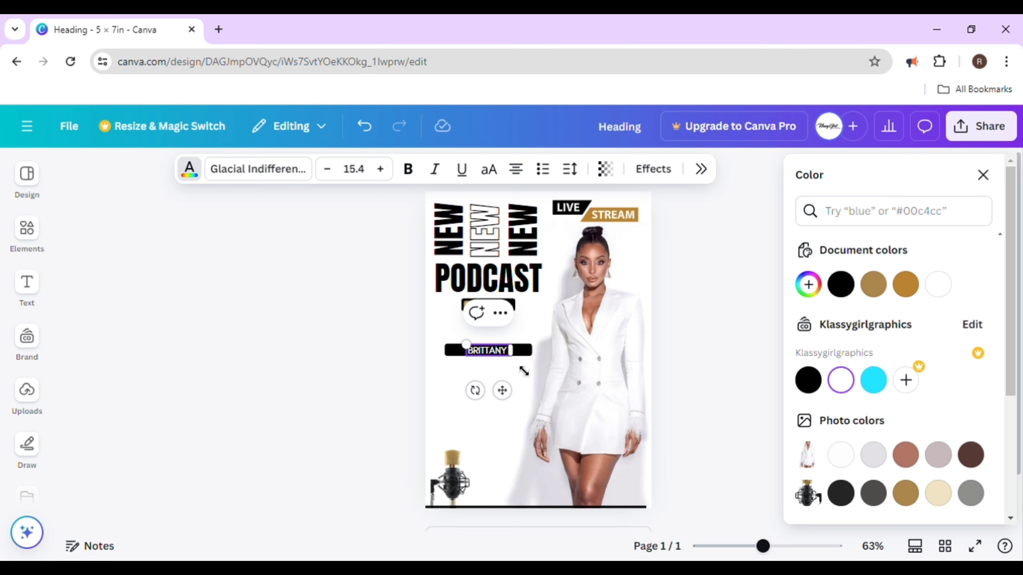
key(Return)
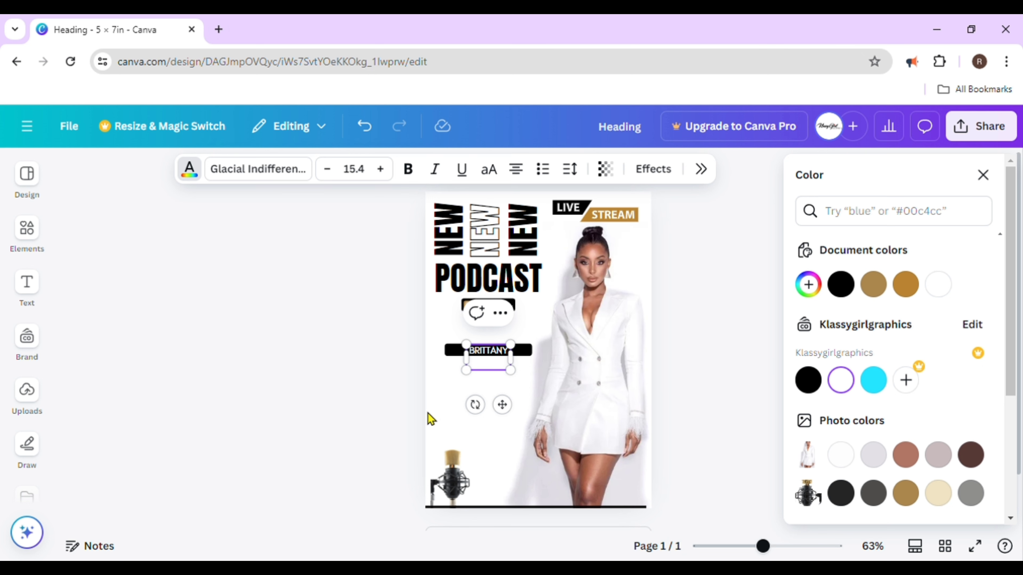
drag(523, 372, 537, 370)
key(BackSpace)
key(BackSpace)
key(BackSpace)
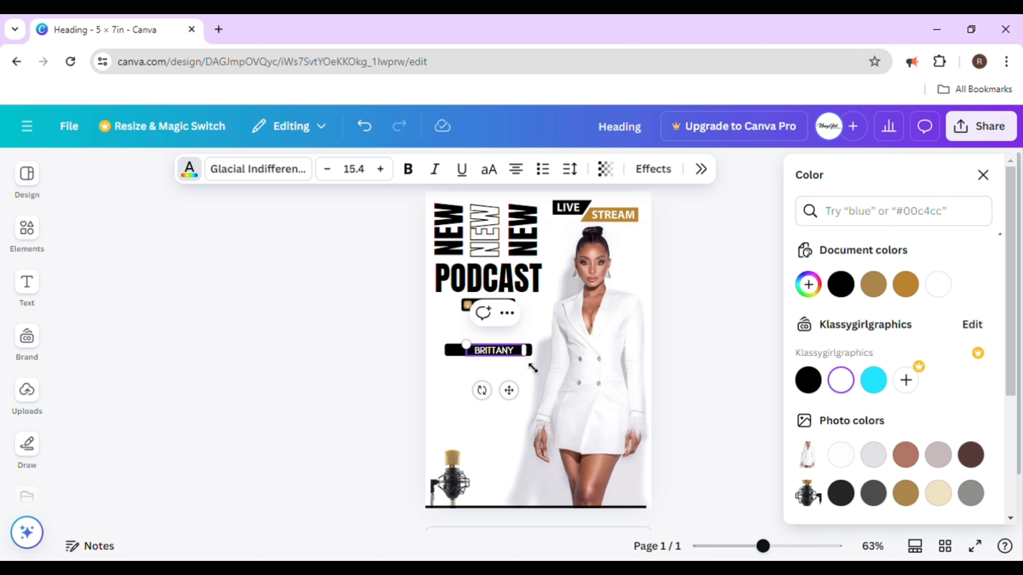
text(W.)
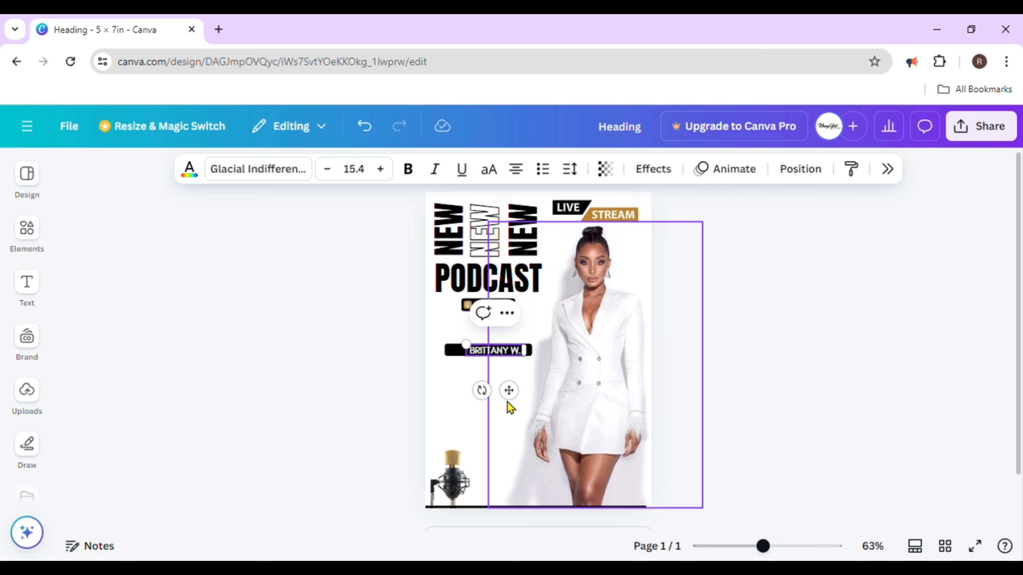
drag(508, 390, 502, 390)
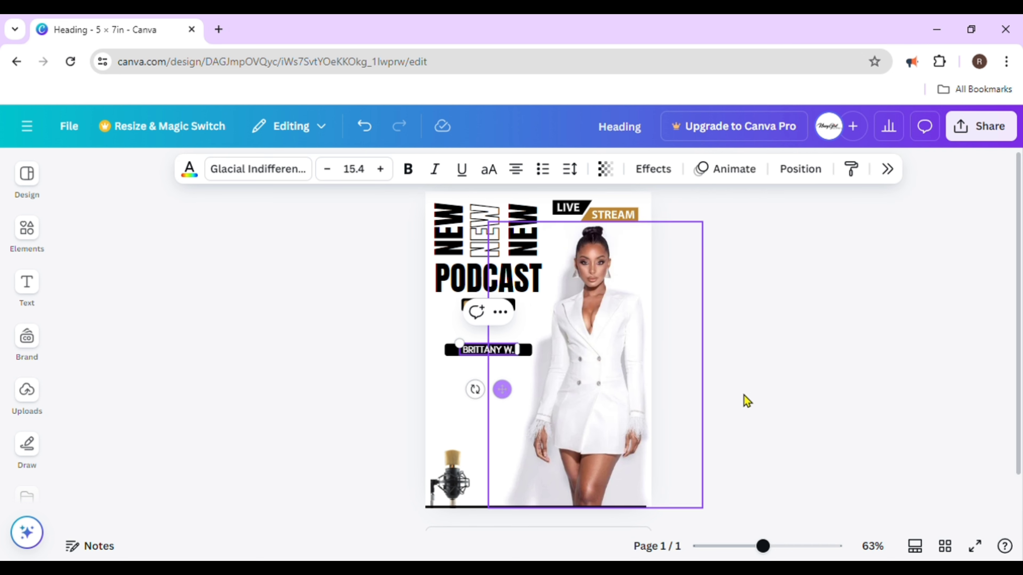
click(387, 395)
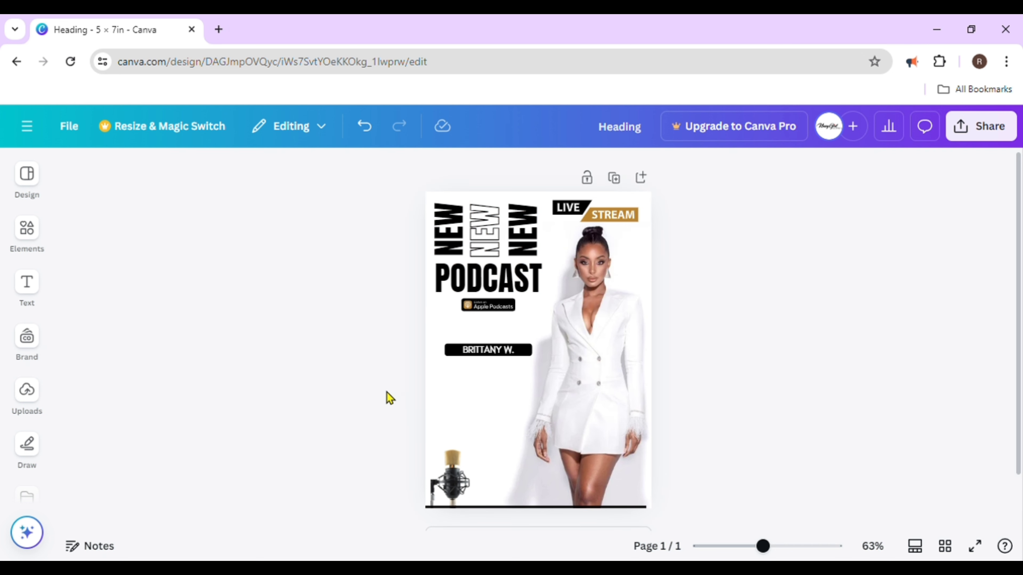
- Duplicate the name text on the black bar, place the copy directly above the bar and color it black
click(495, 358)
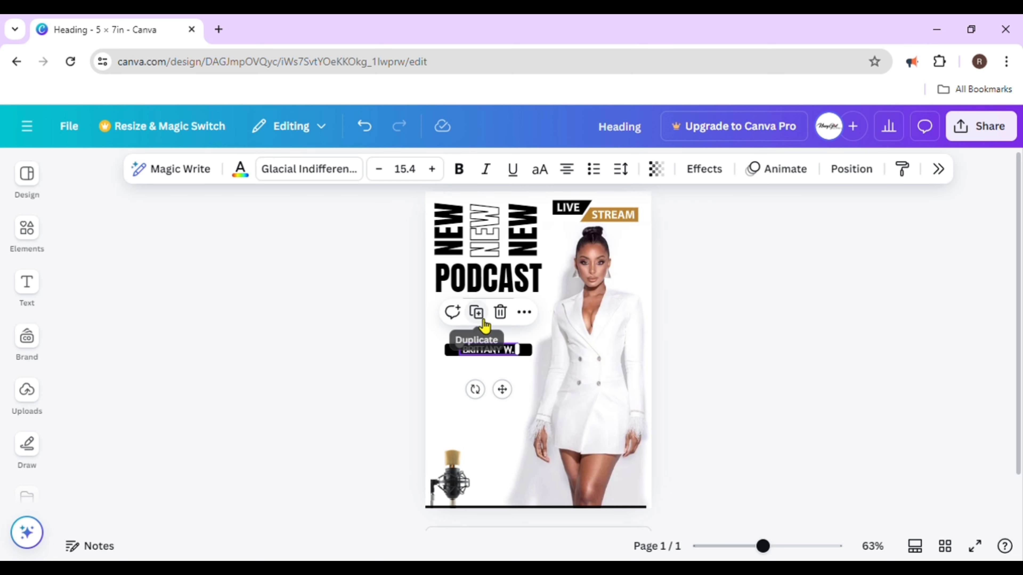
drag(502, 390, 512, 389)
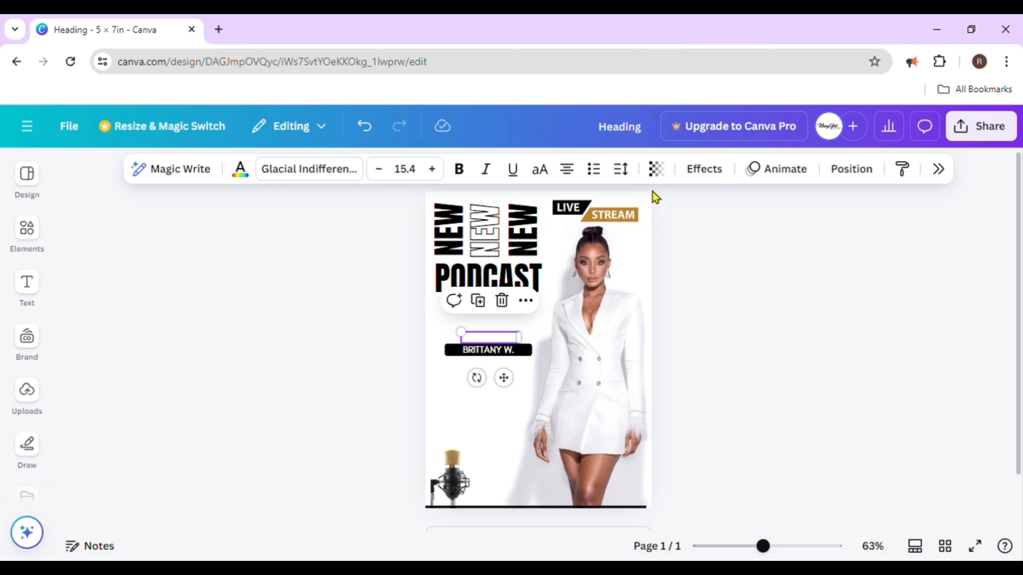
click(243, 177)
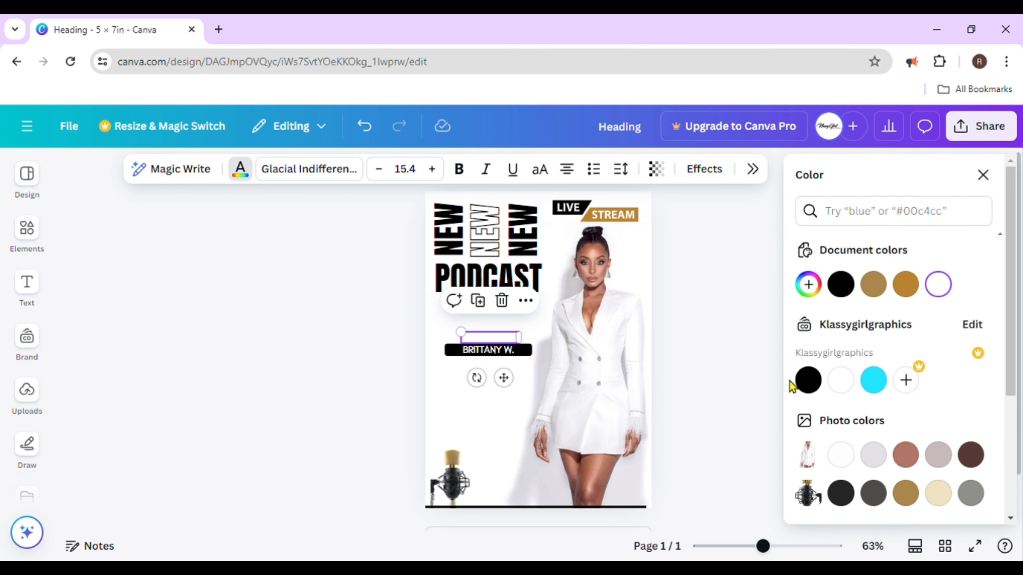
click(805, 381)
- Replace the black copy's text with SPECIAL GUEST, shrink it to size 10.1 and center it above the name bar
double_click(498, 340)
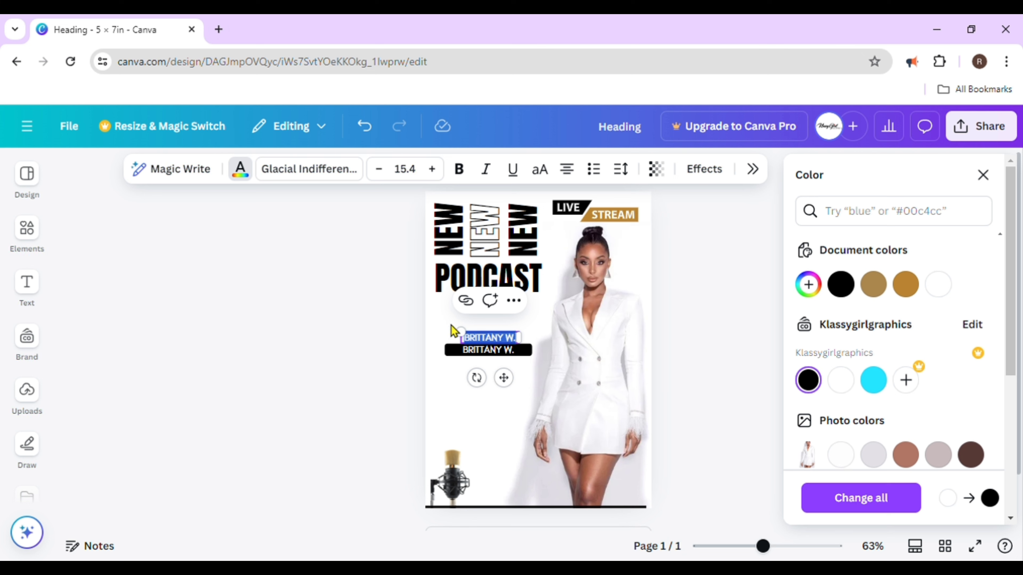
text(SP)
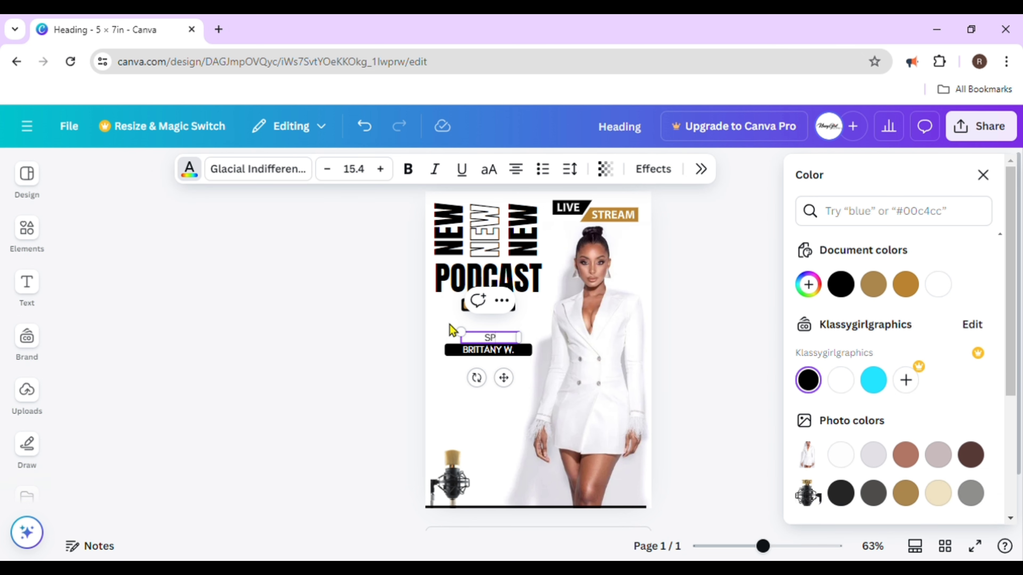
text(ECIAL G)
key(BackSpace)
key(BackSpace)
key(Escape)
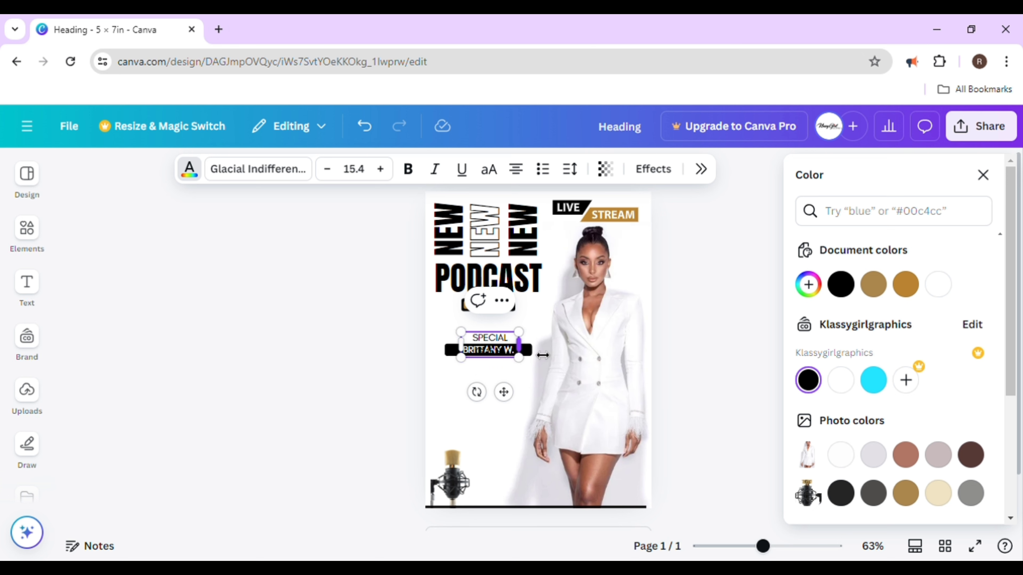
drag(542, 355, 544, 354)
drag(464, 338, 492, 345)
mouse_move(521, 377)
mouse_down()
mouse_move(506, 382)
mouse_move(505, 372)
mouse_move(513, 377)
mouse_up()
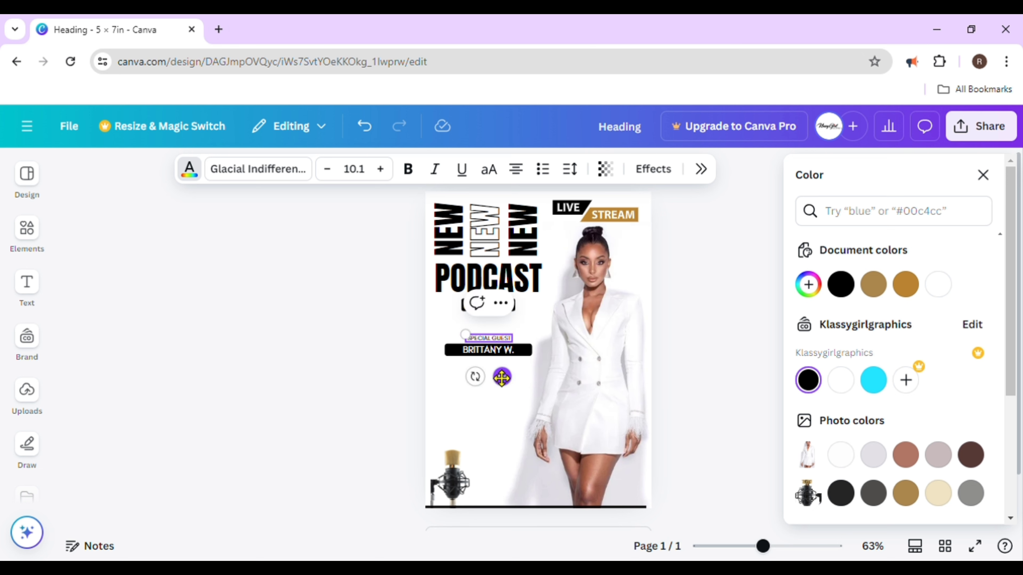
key(Escape)
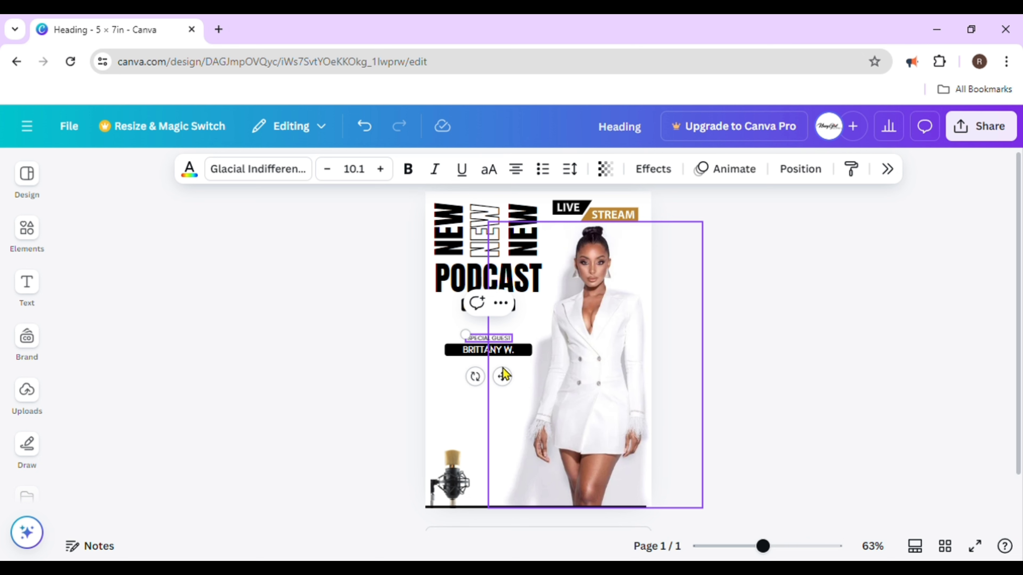
- Make the SPECIAL GUEST label bold and move it closer to the name bar
click(409, 169)
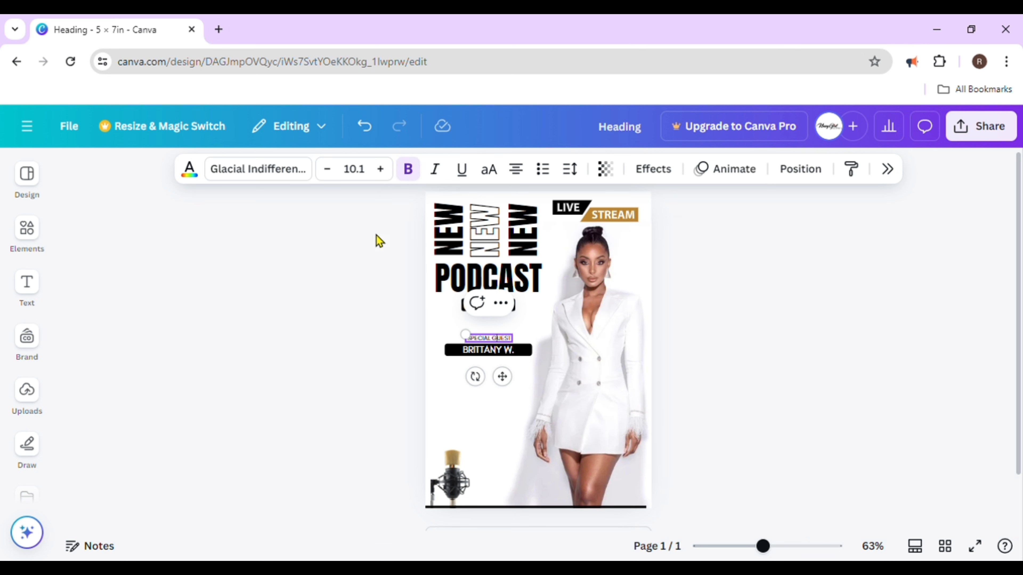
click(288, 415)
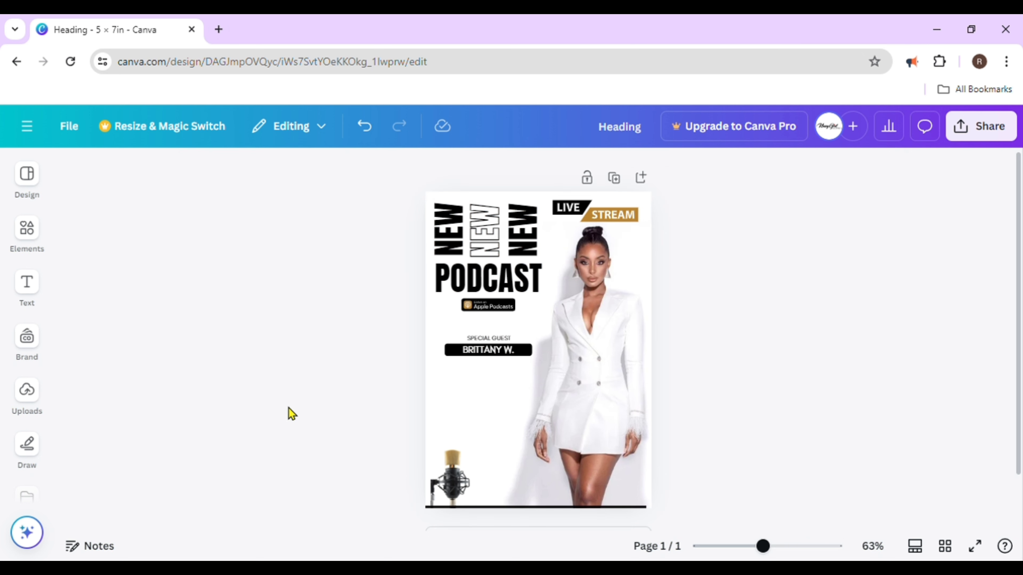
click(492, 340)
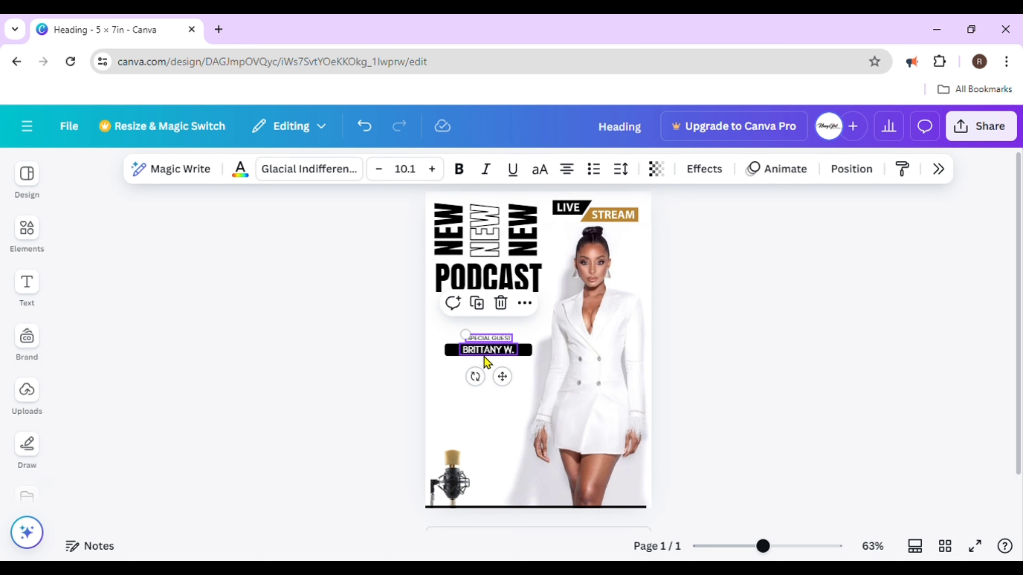
click(464, 176)
click(757, 379)
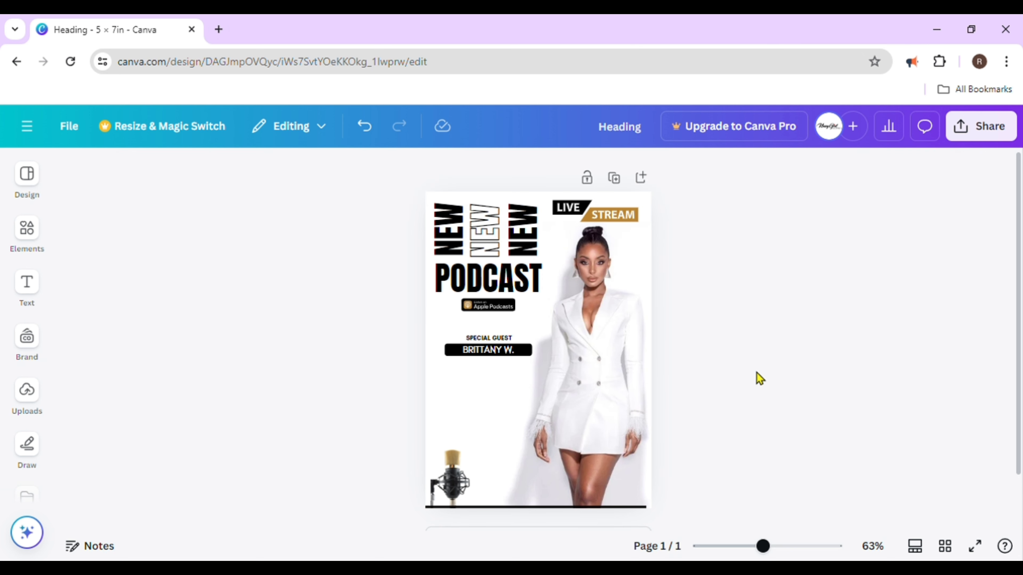
click(492, 340)
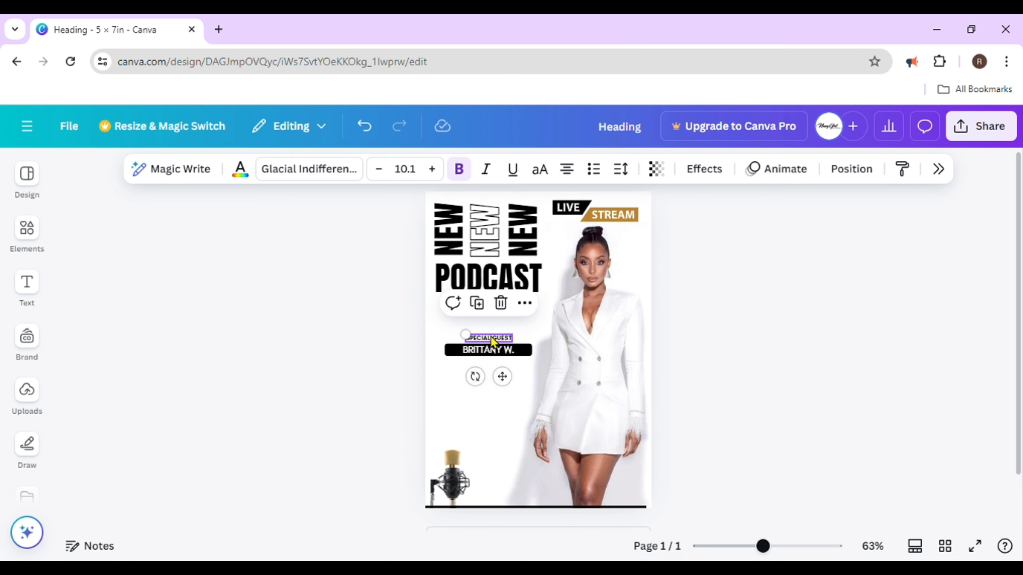
drag(490, 339, 495, 346)
click(761, 295)
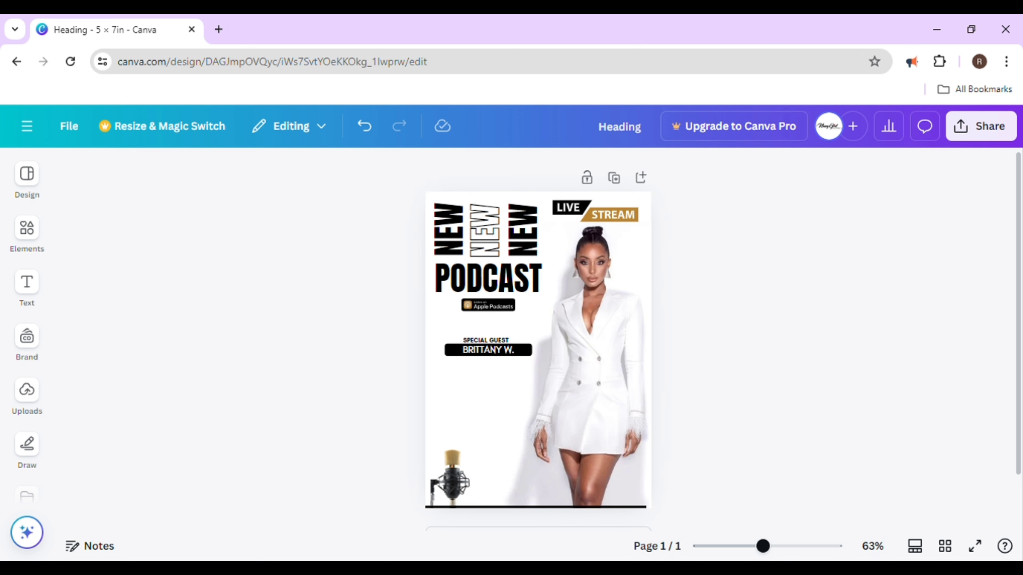
- Duplicate the SPECIAL GUEST label, place the copy below the name bar and change its text to RELATIONSHIP - FINANCES
click(486, 341)
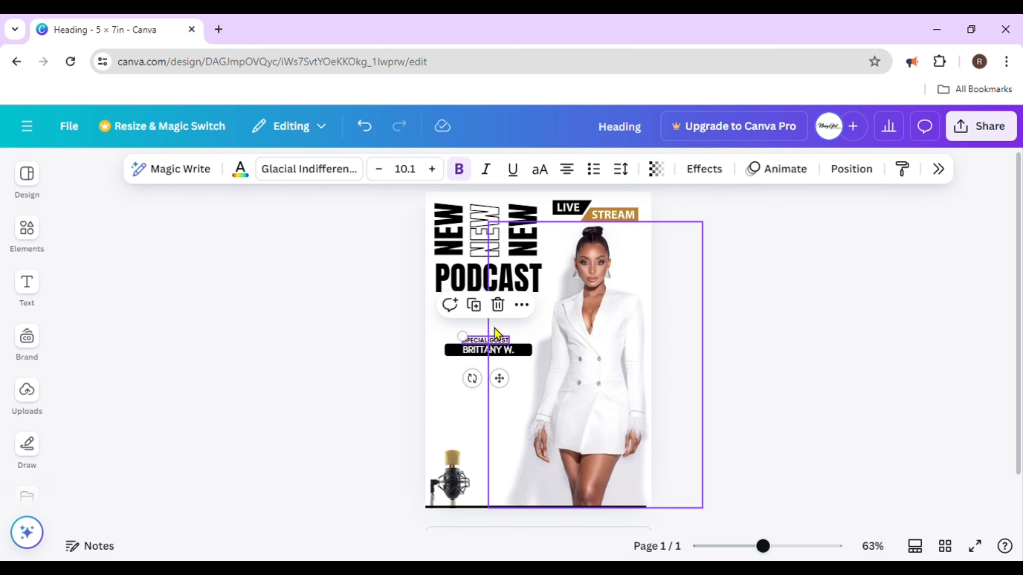
click(474, 305)
drag(515, 388, 511, 403)
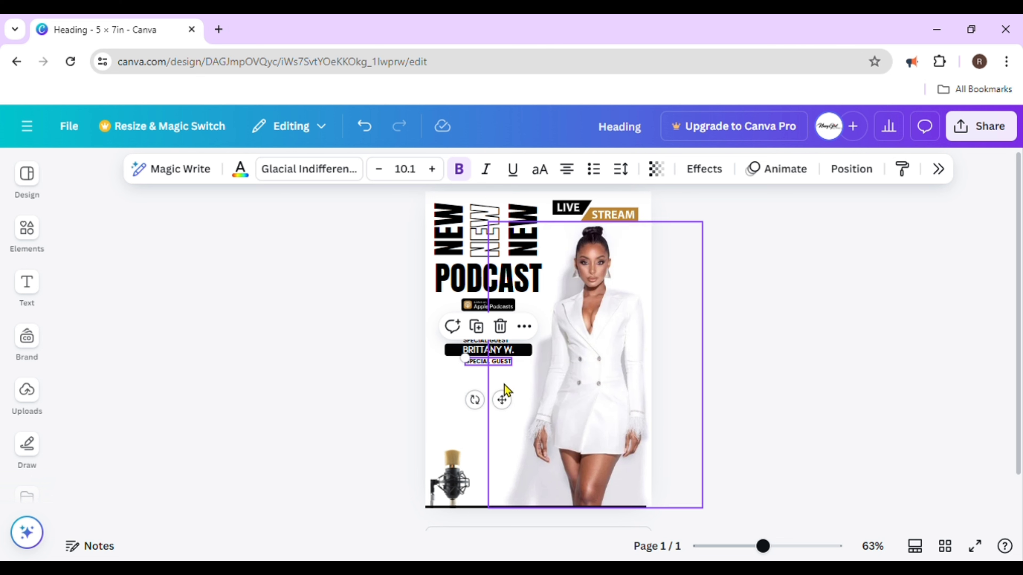
double_click(490, 362)
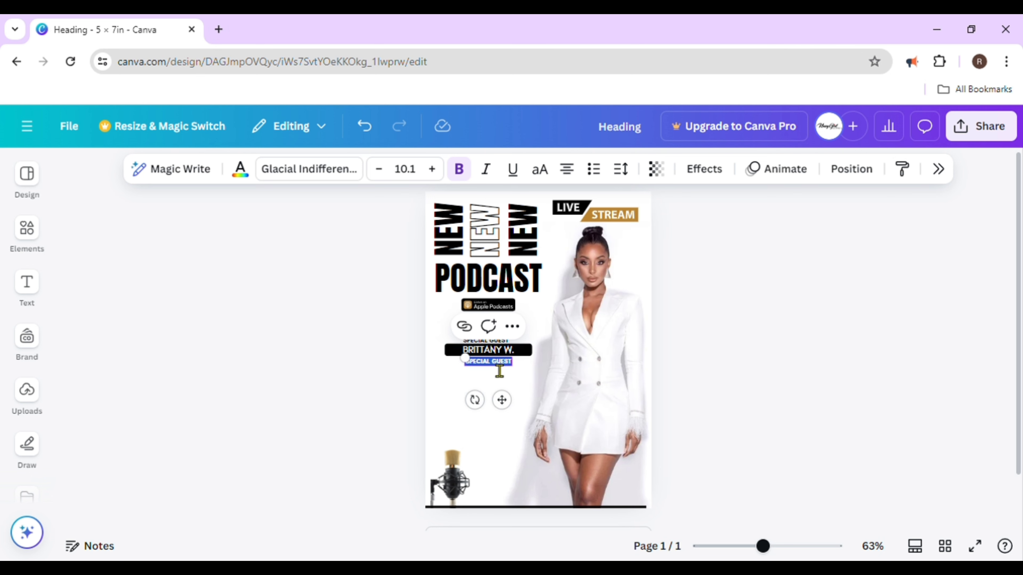
text(RELATIONSHIP -)
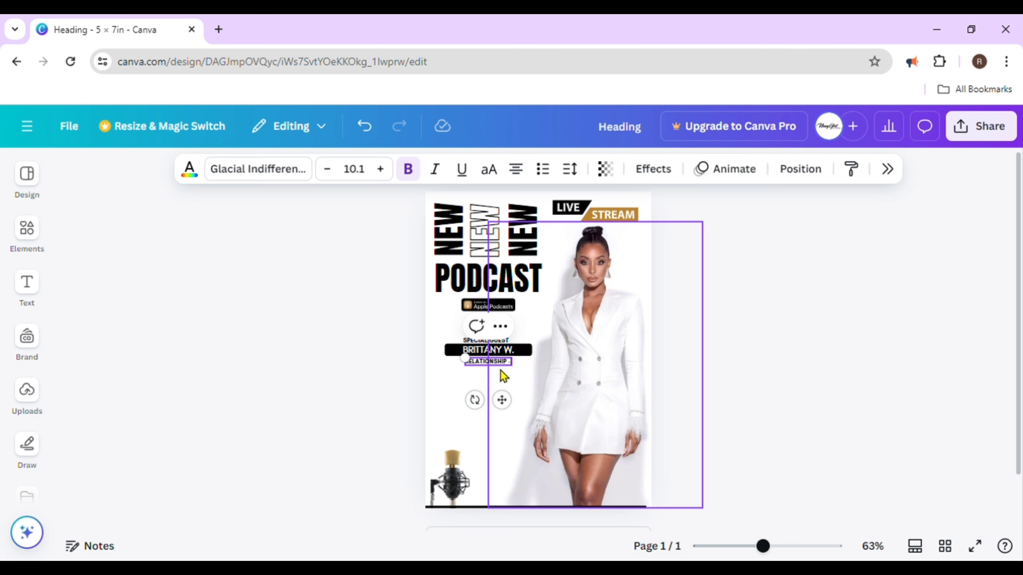
text(Fi)
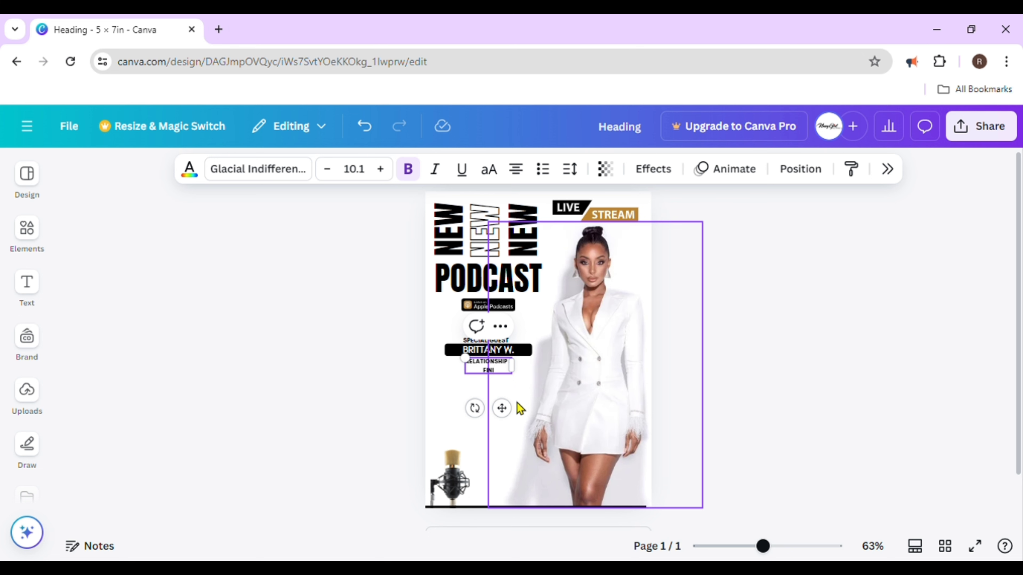
text(NANCES)
click(415, 412)
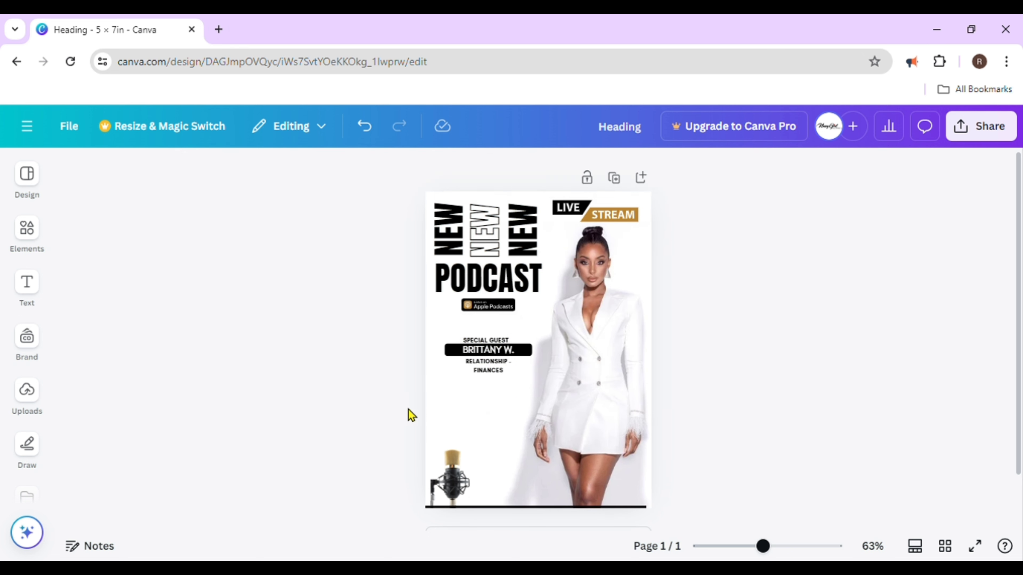
- Widen the RELATIONSHIP - FINANCES text box to fit one line and center it slightly lower beneath the name bar
click(510, 368)
drag(524, 372, 548, 364)
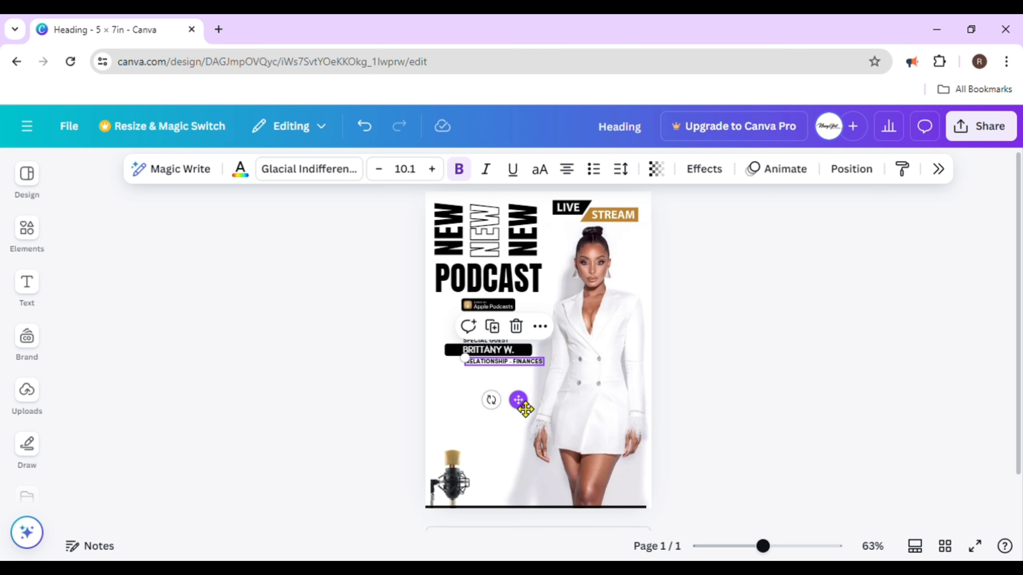
drag(519, 400, 512, 412)
click(745, 445)
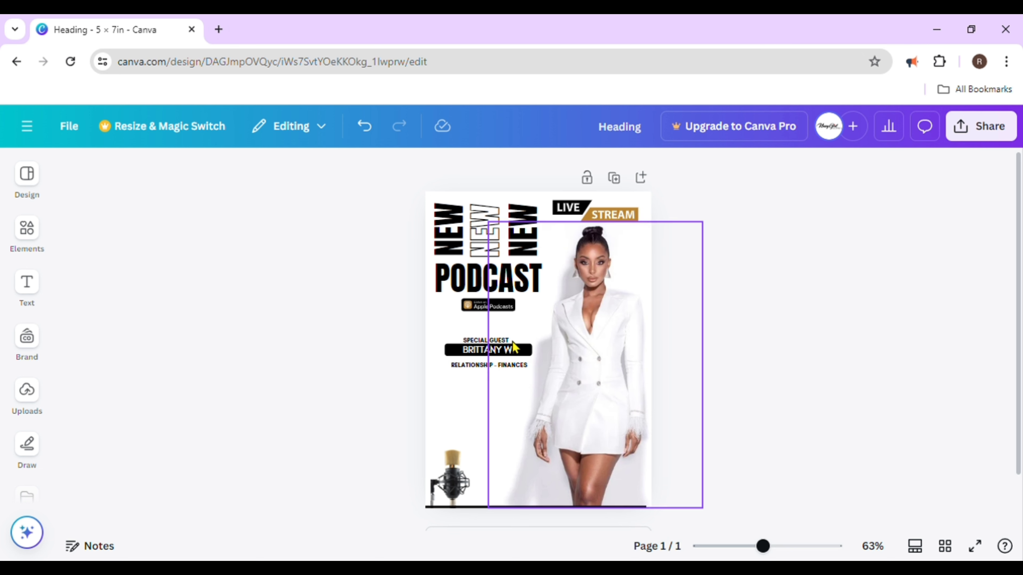
- Duplicate the PODCAST heading, place the copy below the RELATIONSHIP - FINANCES line and replace its text with 10
click(537, 275)
click(476, 228)
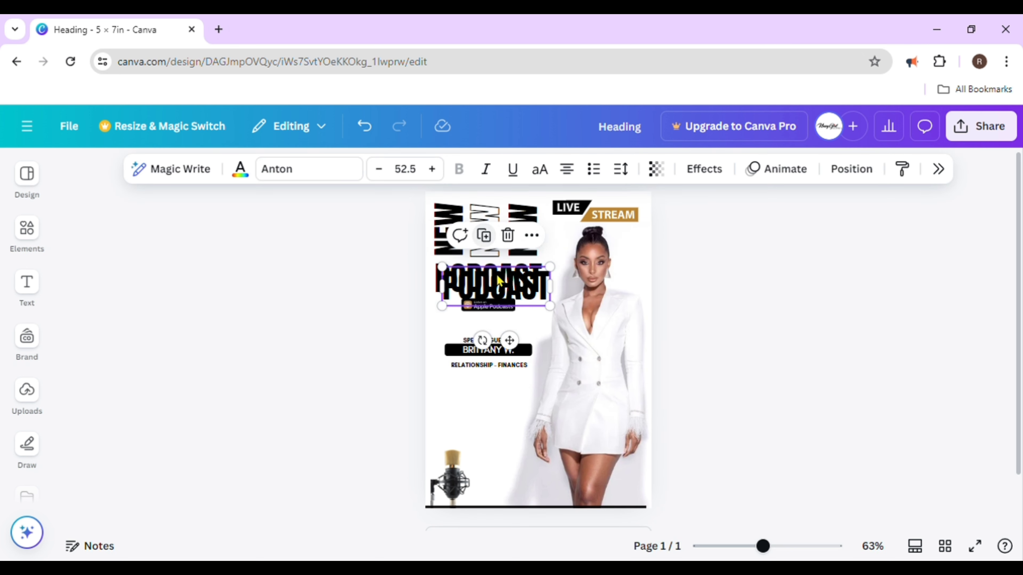
drag(485, 293, 478, 403)
double_click(493, 419)
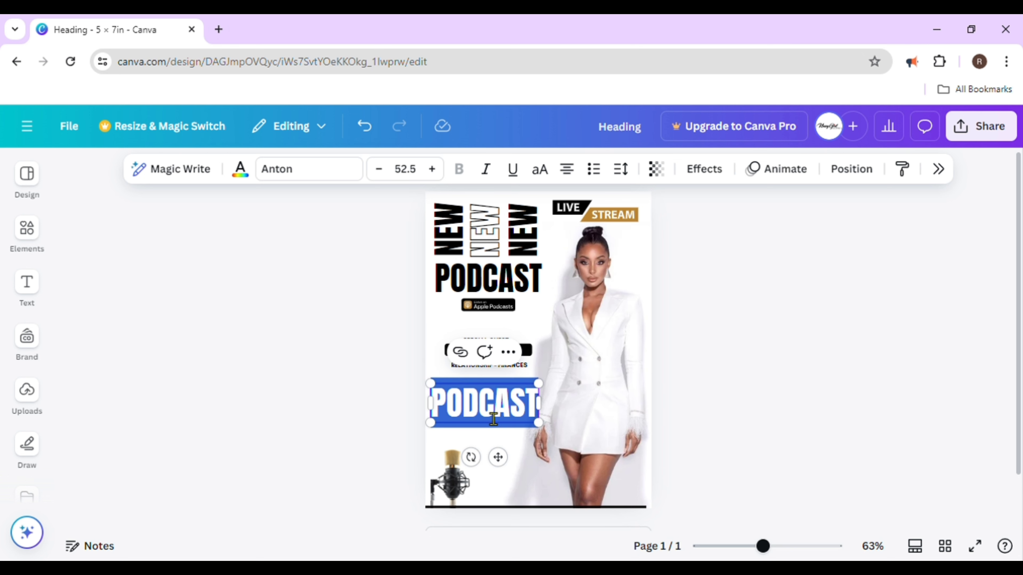
text(1)
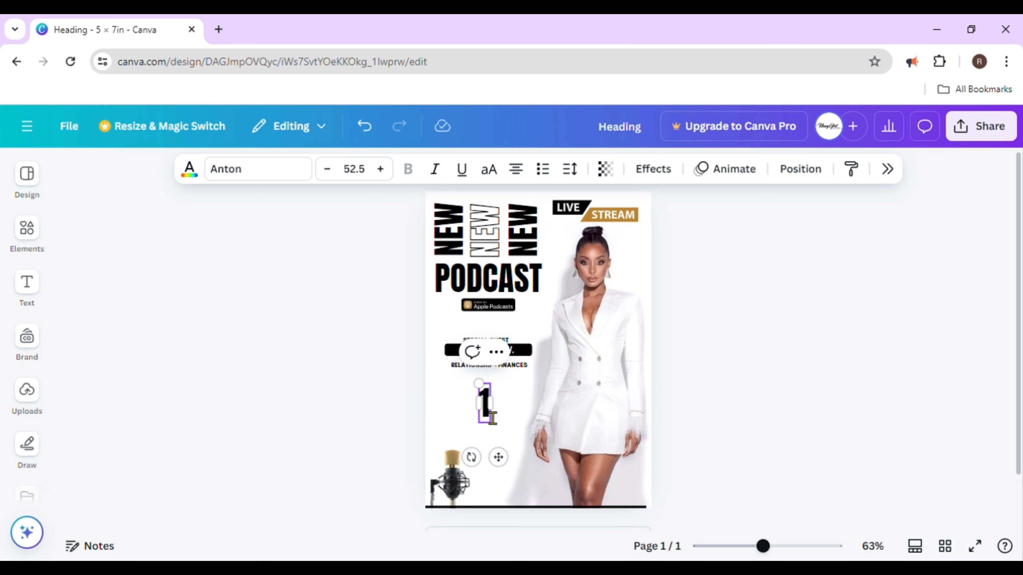
text(0)
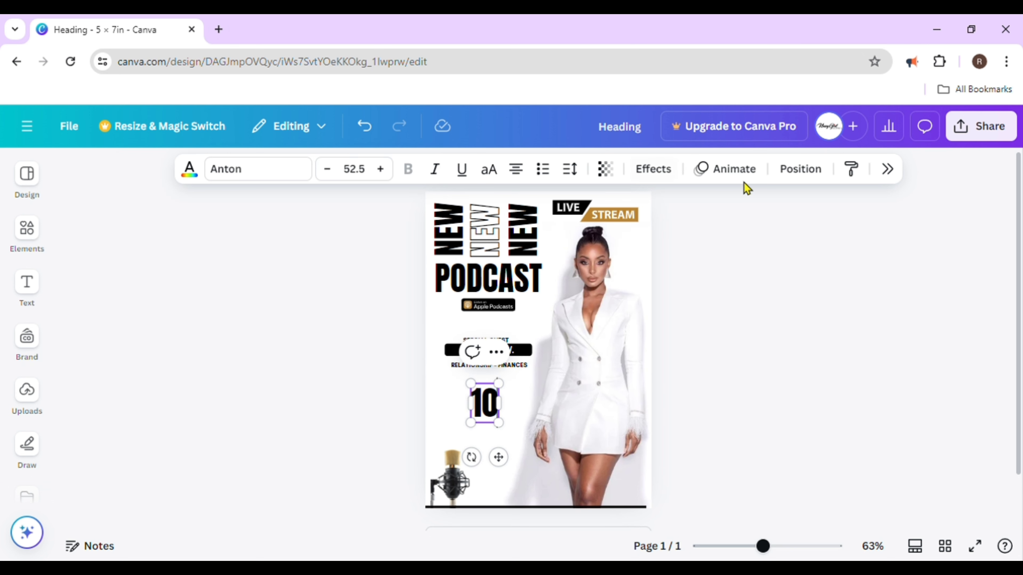
- Change the font of the number 10 to Balgin condensed and enlarge it to size 81.9
click(296, 174)
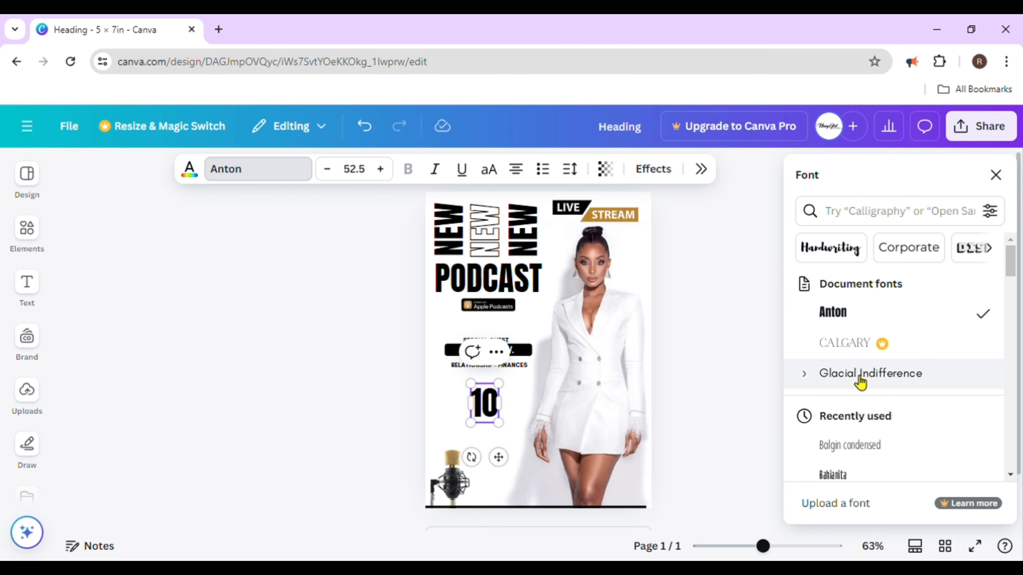
scroll(860, 381, down, 3)
scroll(850, 415, up, 2)
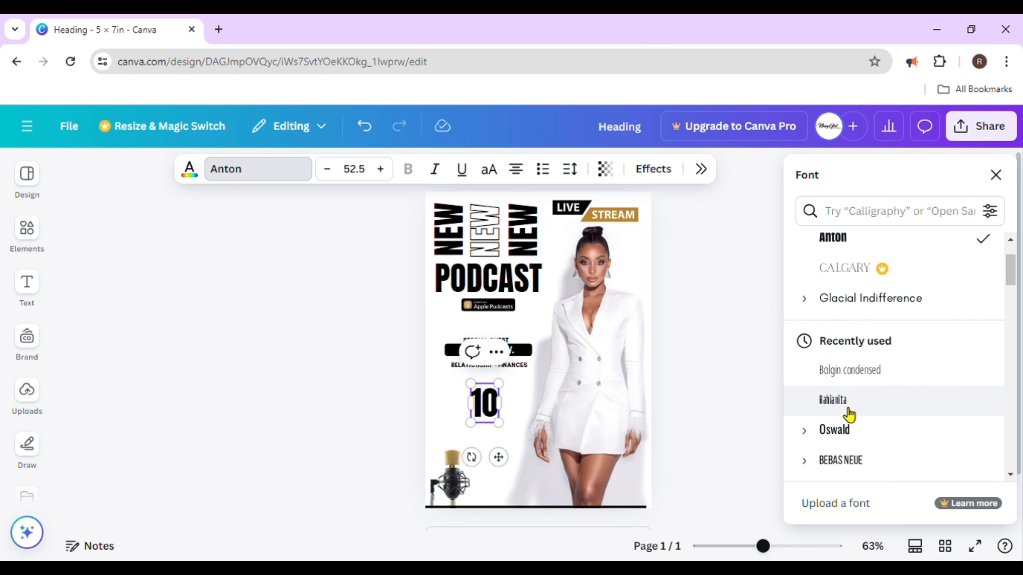
click(840, 375)
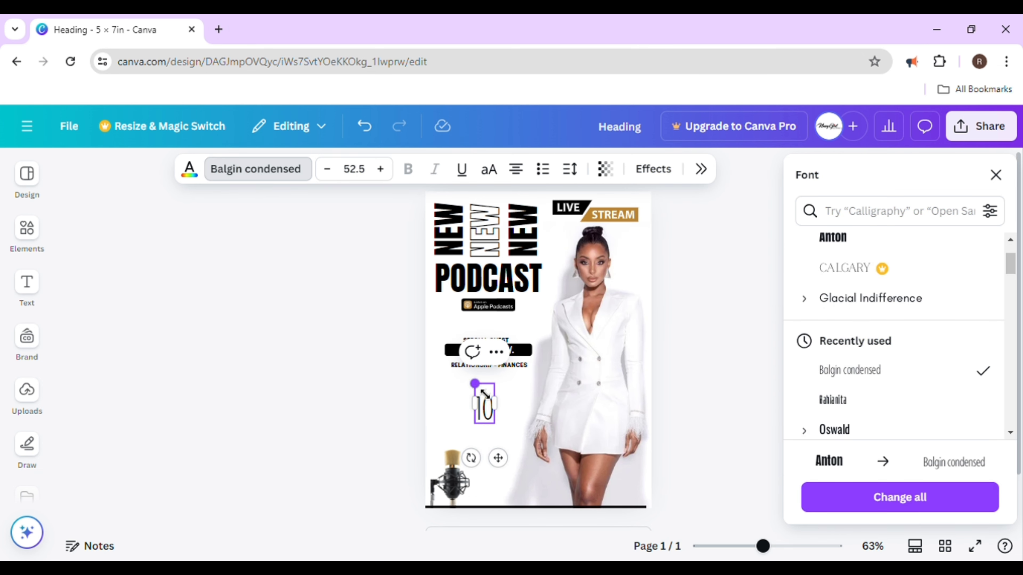
drag(474, 384, 467, 374)
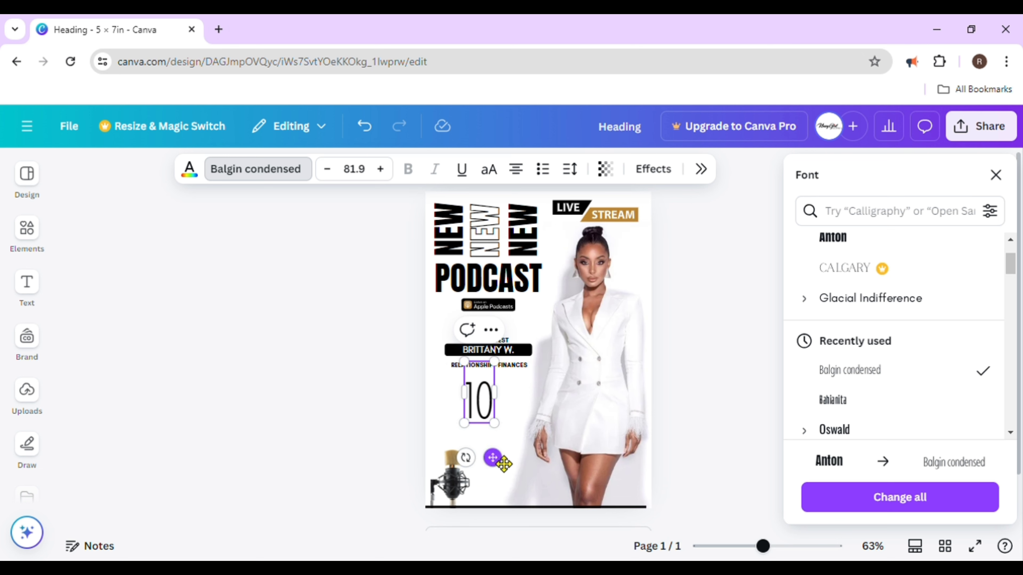
- Move the number 10 near the page's left edge, directly above the microphone
drag(502, 465, 481, 461)
click(451, 479)
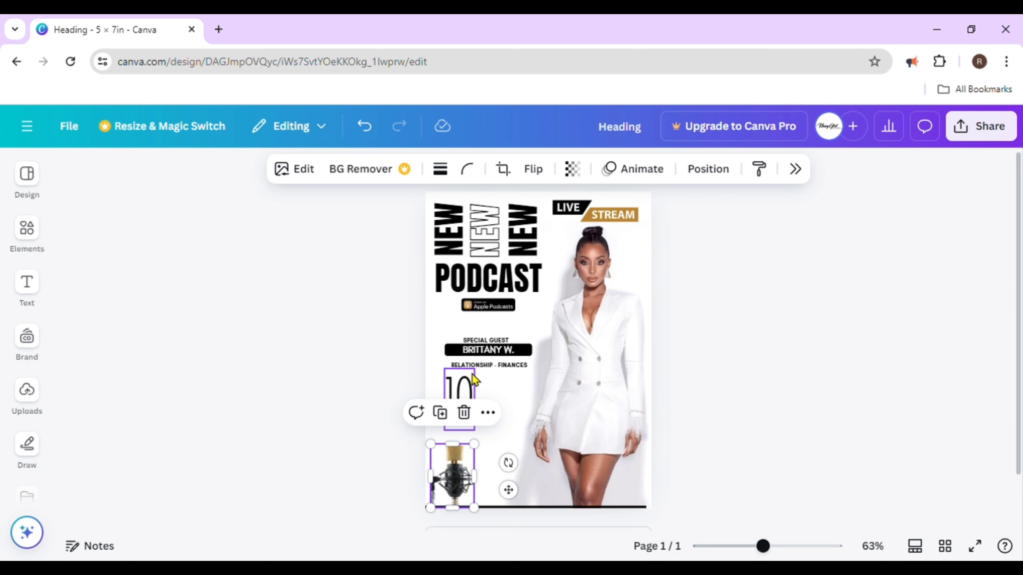
click(459, 398)
drag(462, 401, 465, 412)
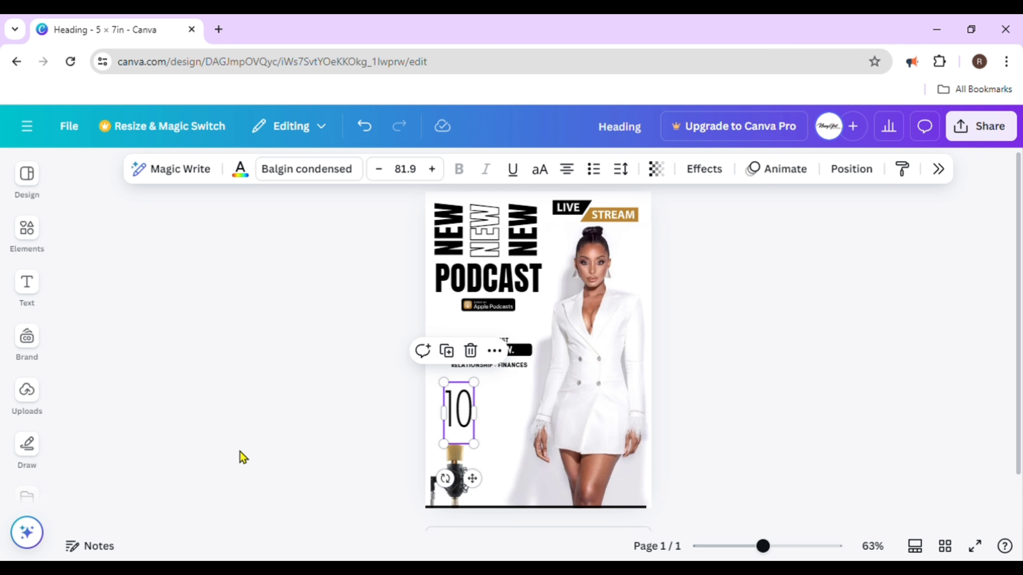
- Duplicate the PODCAST heading, place the copy beside the number 10 and replace its text with JUL
click(494, 272)
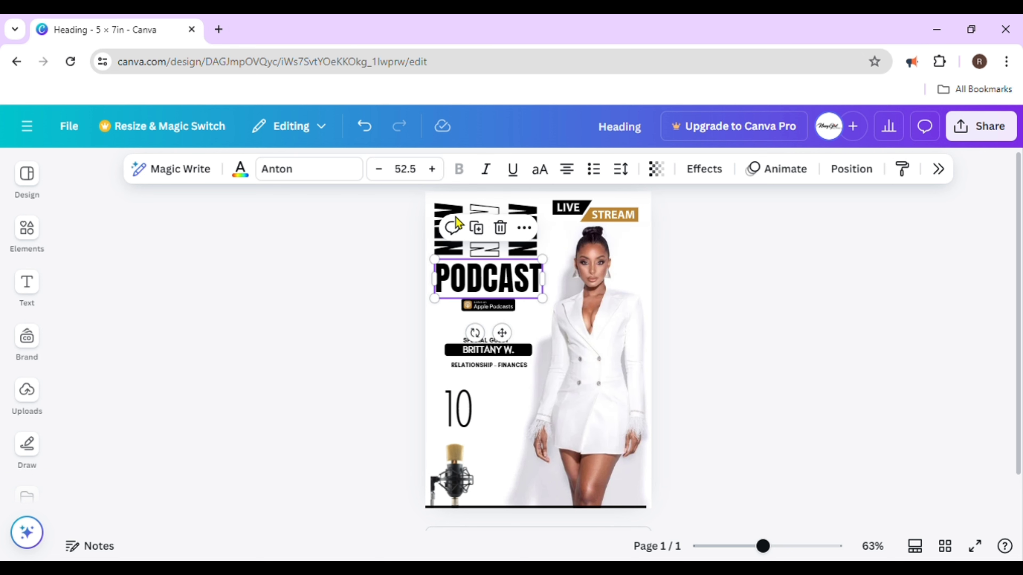
click(475, 227)
drag(499, 290, 532, 412)
double_click(539, 417)
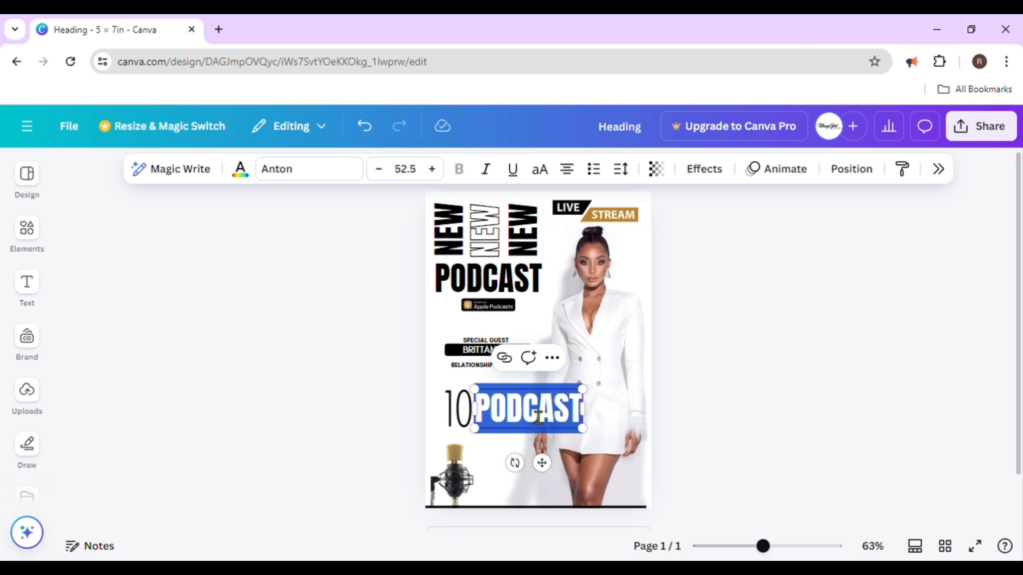
text(JUL)
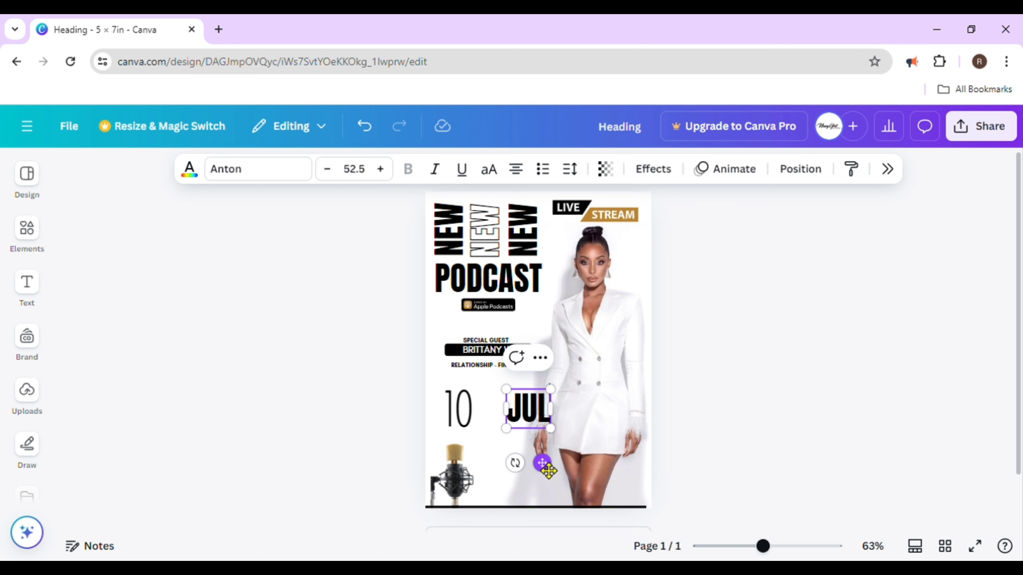
- Move JUL right beside the number 10 and shrink it to size 42.5
drag(543, 463, 518, 468)
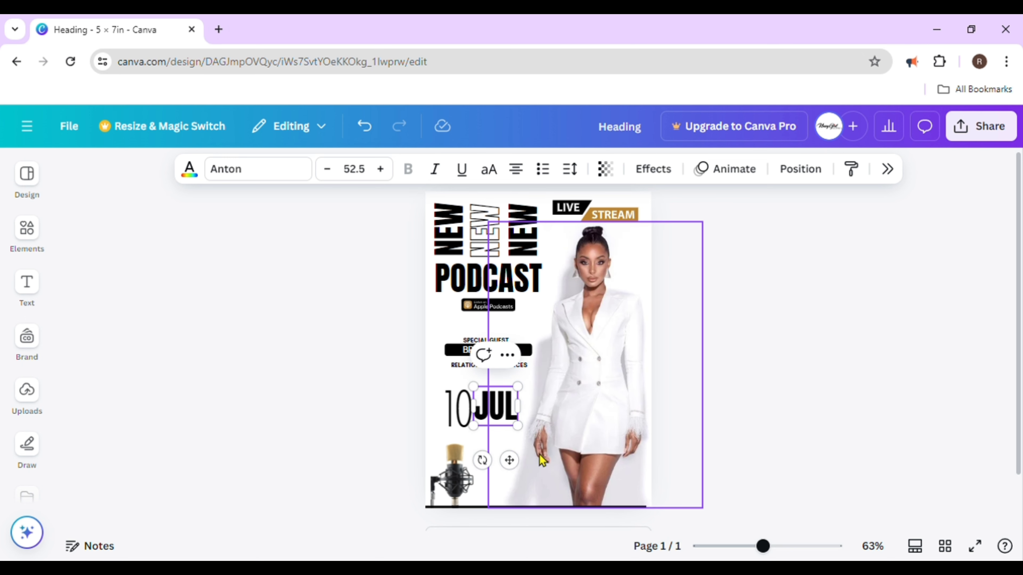
drag(521, 432, 516, 422)
drag(520, 464, 518, 463)
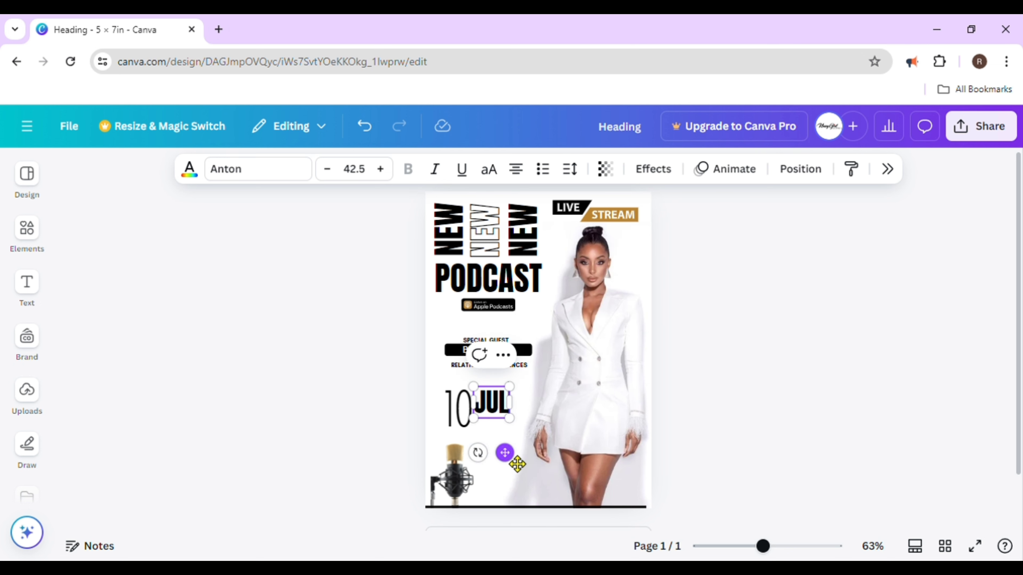
click(772, 415)
click(492, 403)
click(479, 354)
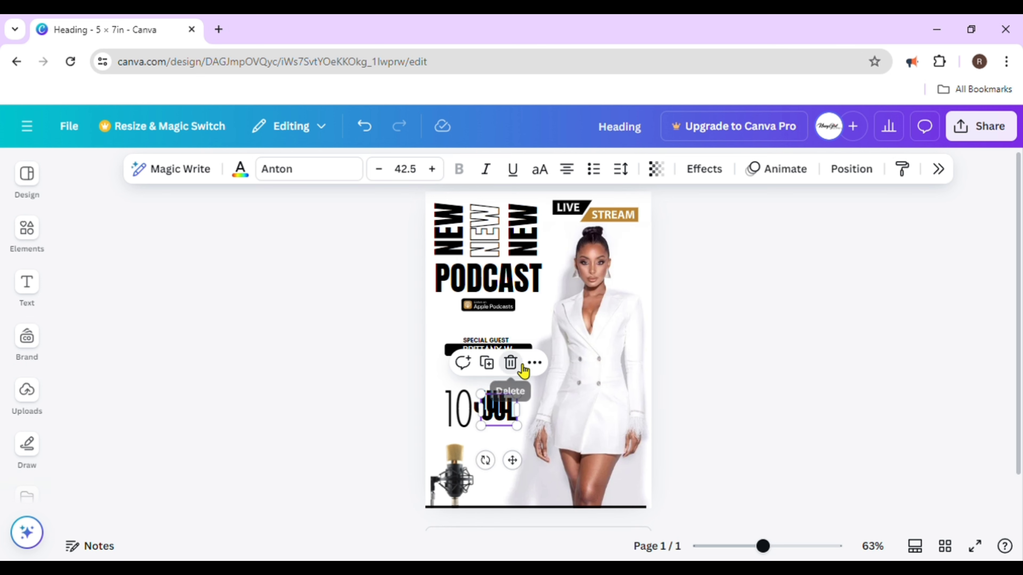
click(511, 363)
- Duplicate the number 10, shrink the copy to size 38.9 below JUL and replace its text with 10 PM
click(449, 405)
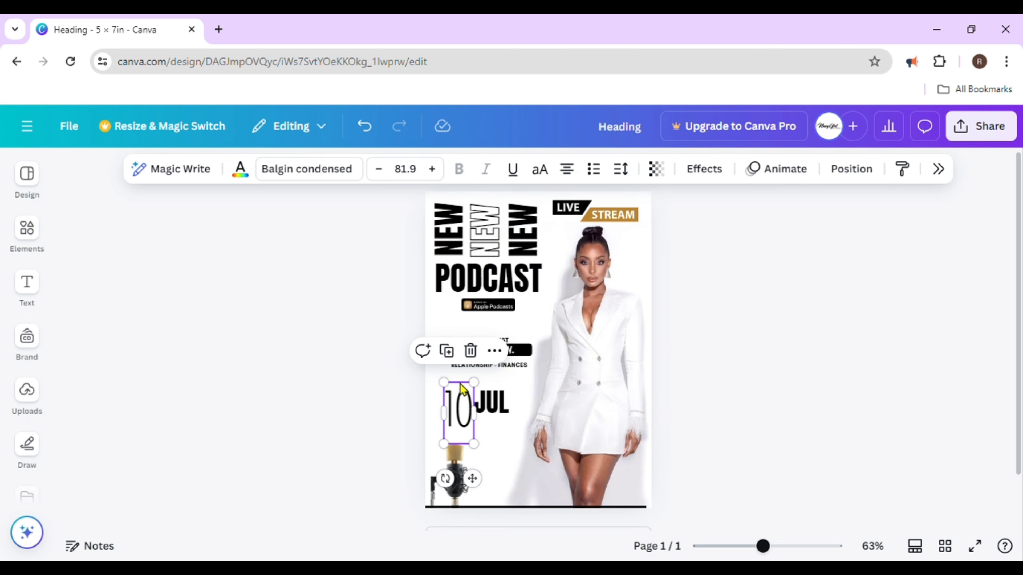
click(454, 359)
drag(465, 404, 504, 446)
double_click(499, 429)
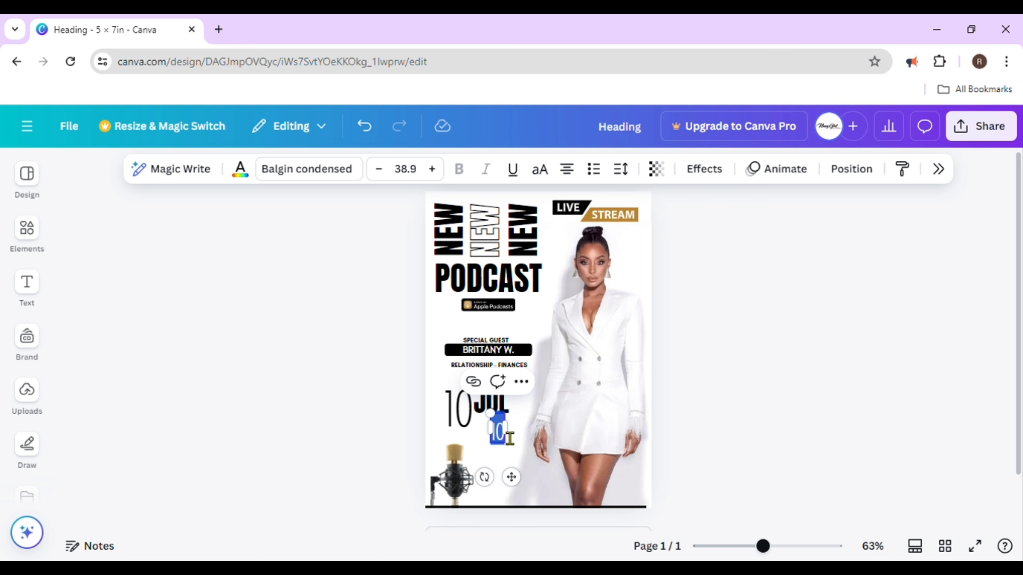
key(BackSpace)
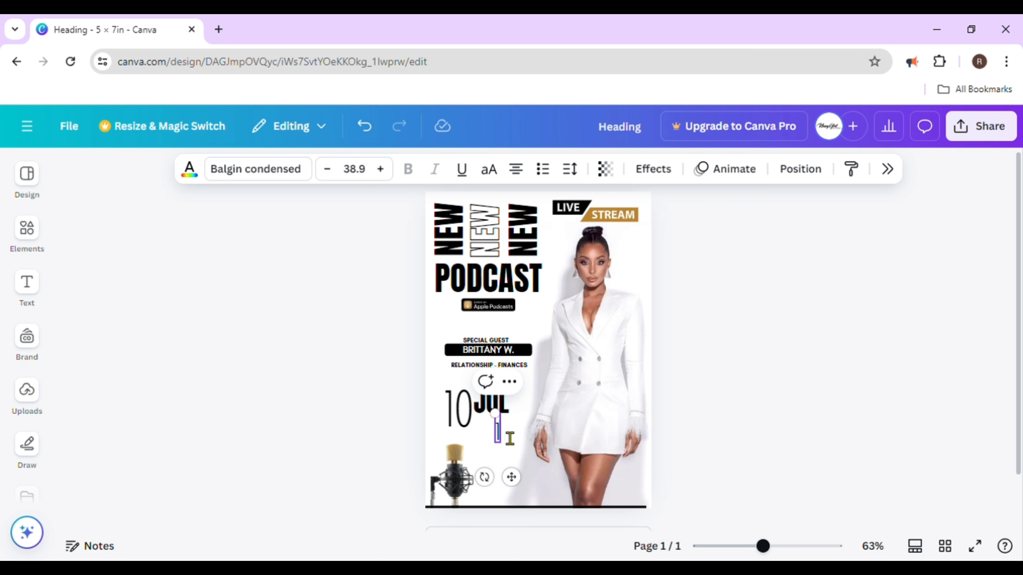
text(10 PM)
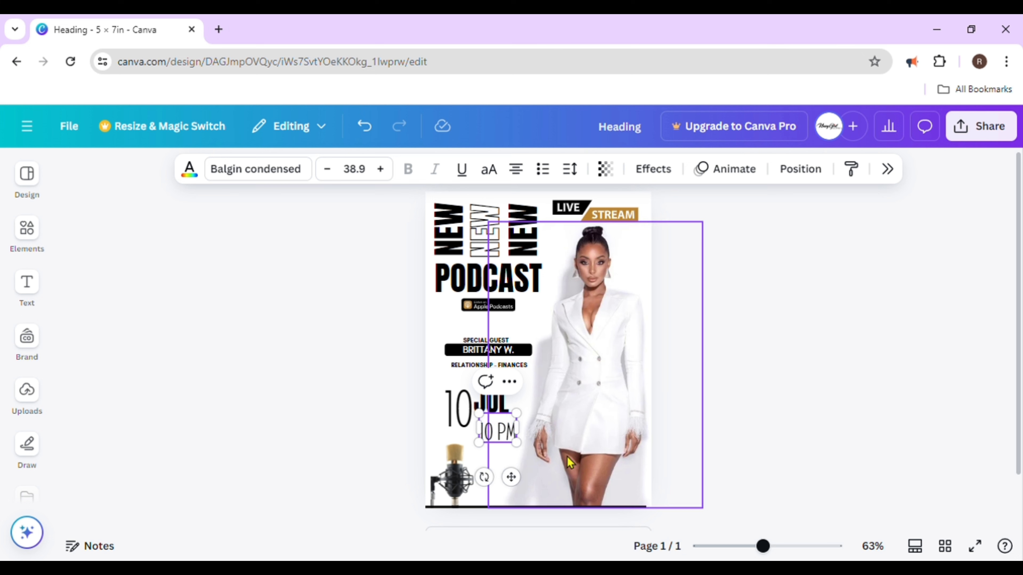
- Shrink the 10 PM text to size 26.8 and move it up close beneath JUL
drag(522, 452, 511, 477)
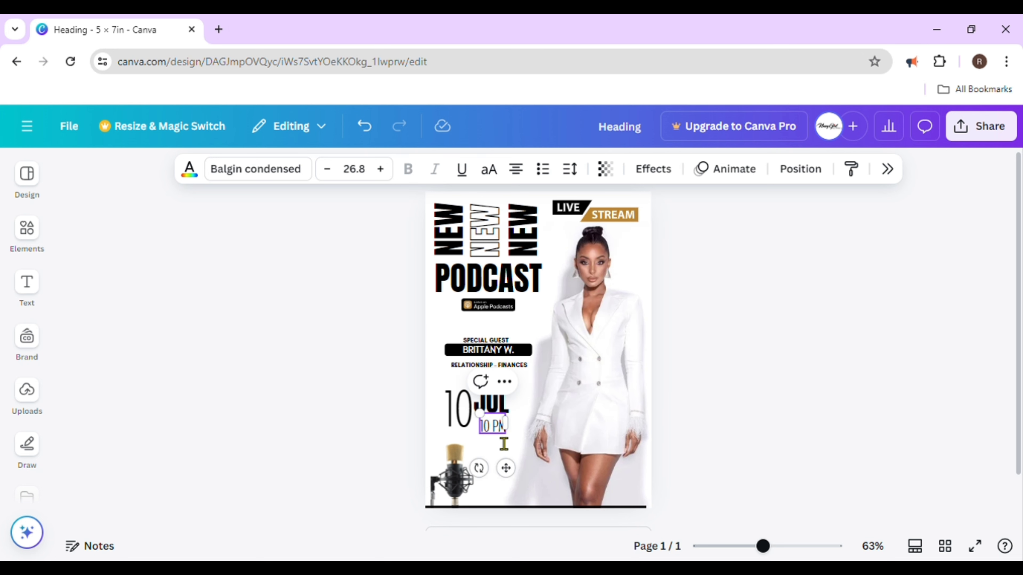
scroll(504, 443, up, 5)
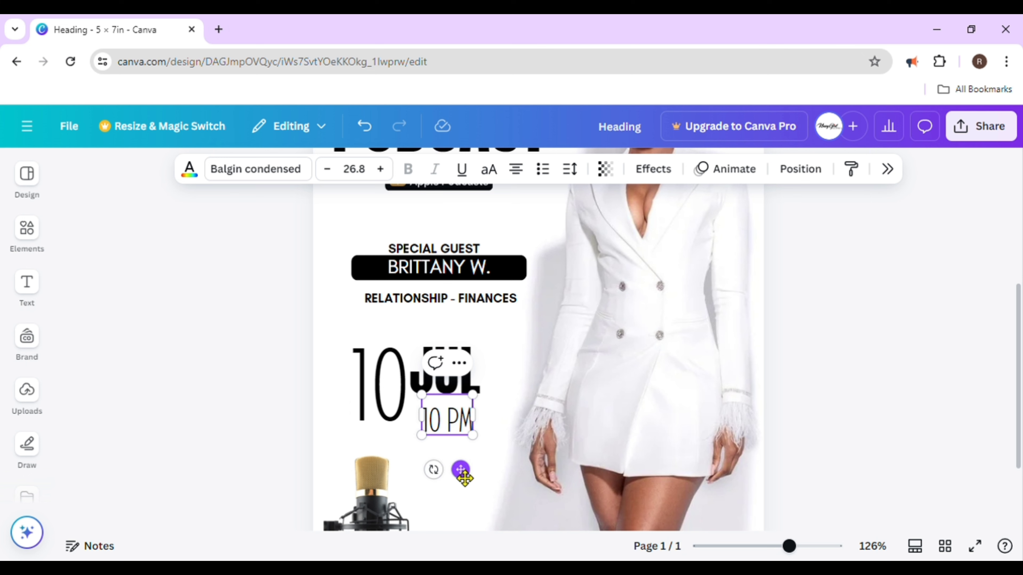
drag(463, 477, 463, 472)
scroll(455, 465, down, 6)
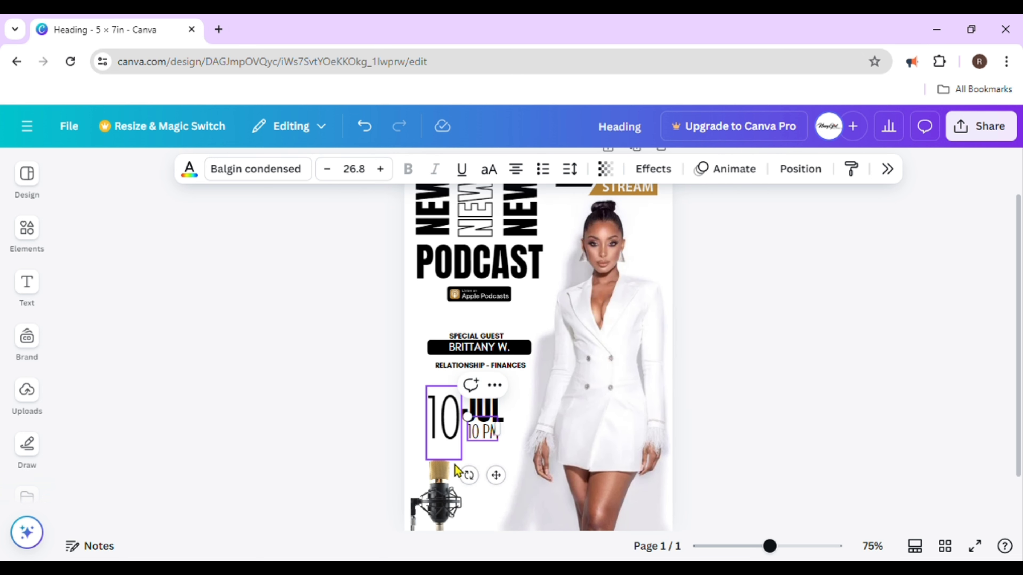
click(720, 403)
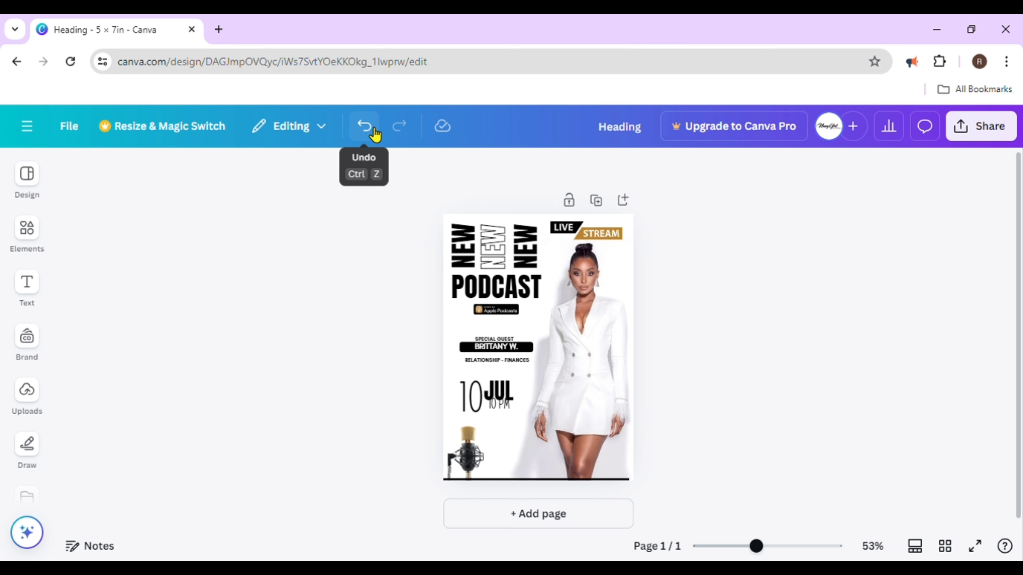
- Undo the last move of 10 PM and reposition it just below JUL without overlapping it
click(365, 127)
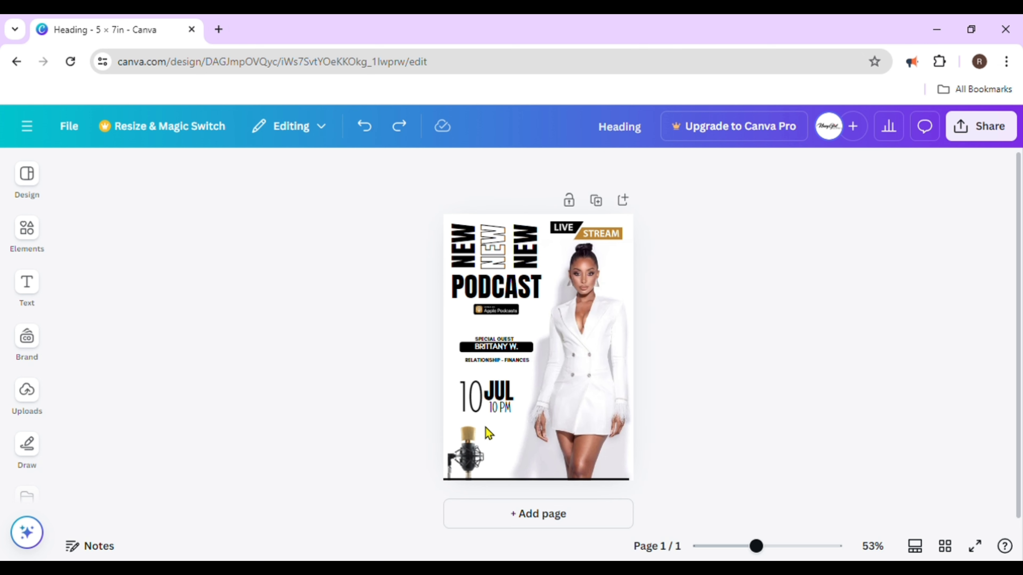
click(498, 408)
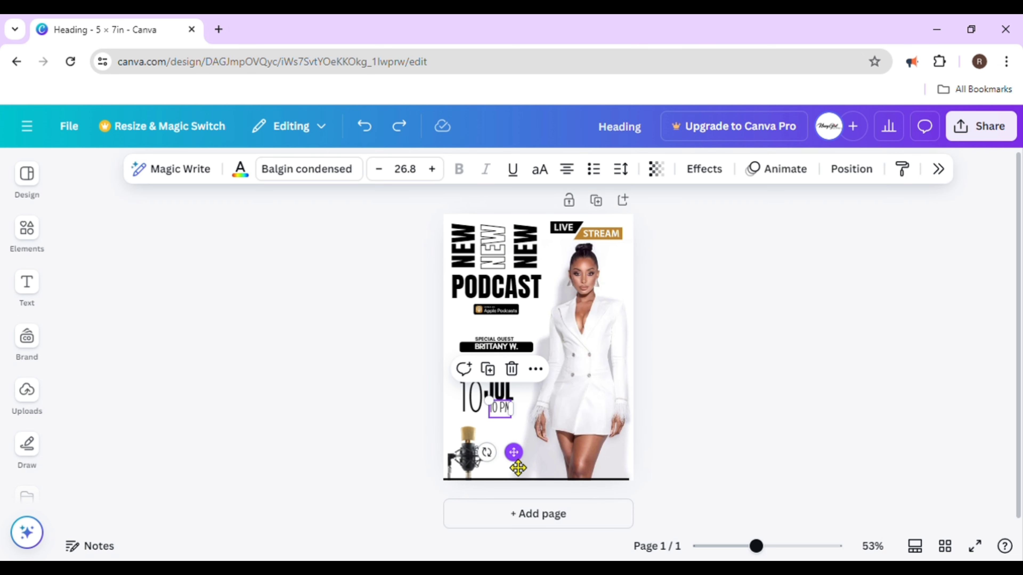
drag(517, 468, 518, 468)
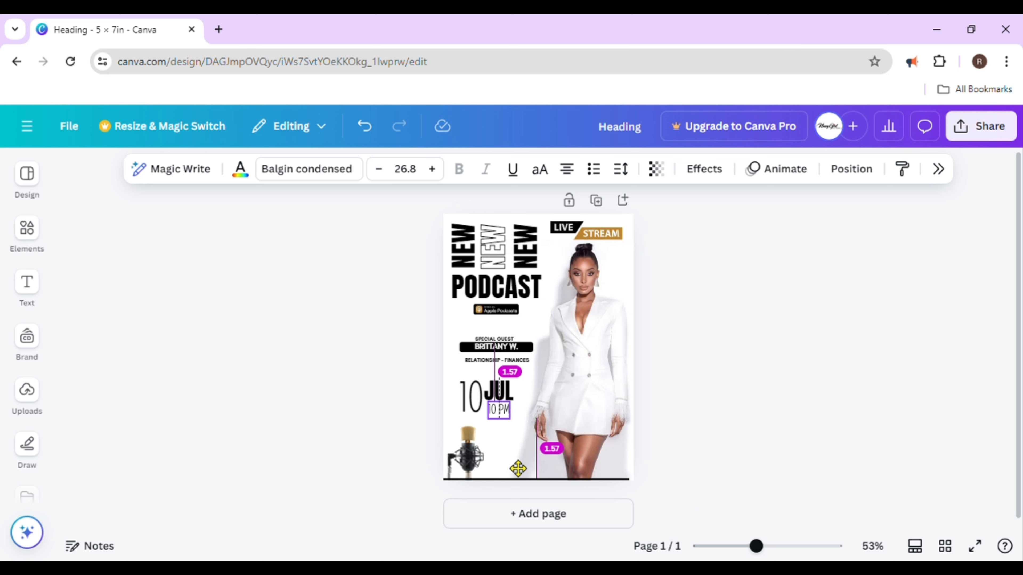
click(832, 427)
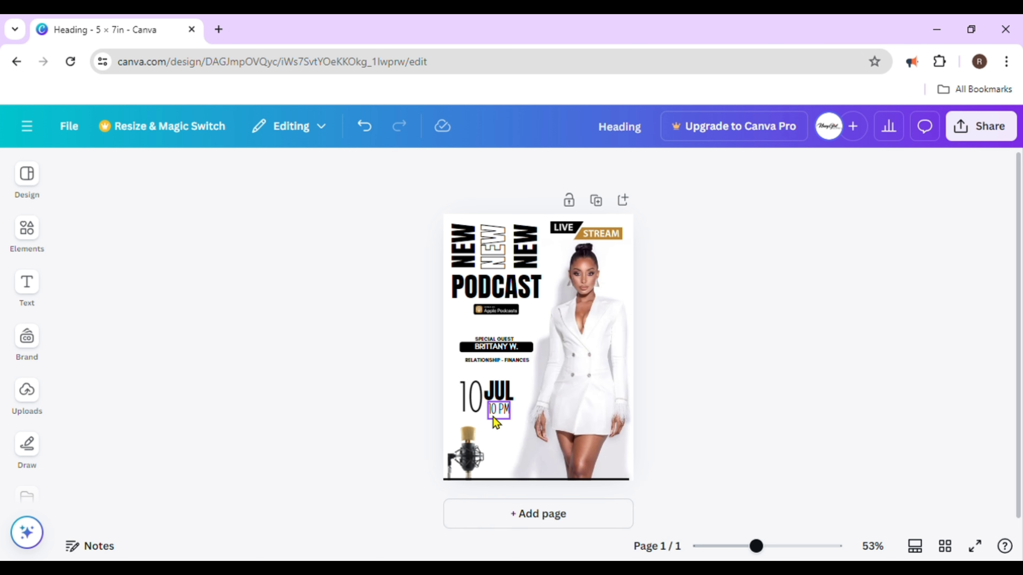
- Enlarge the number 10 slightly beside JUL and 10 PM
click(472, 405)
drag(463, 430, 464, 435)
click(747, 397)
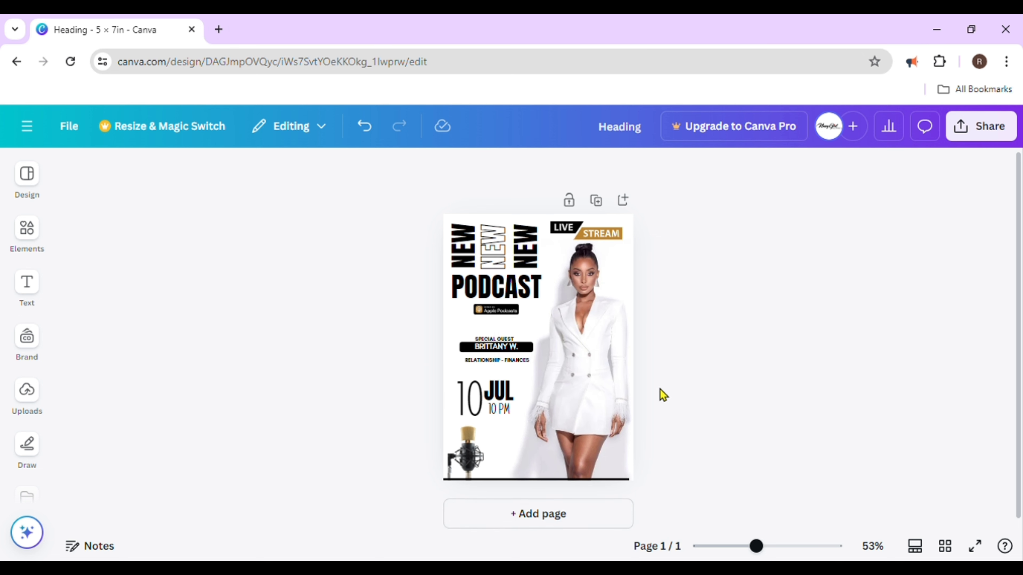
- Paste the camera and Pinterest icons onto the flyer and place the Pinterest icon below the camera icon
key(ctrl+v)
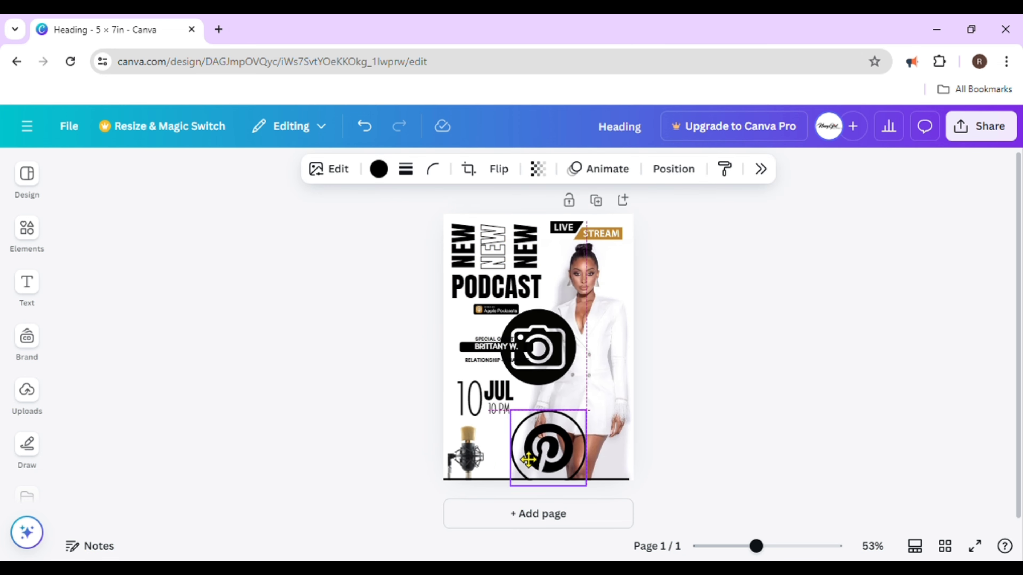
drag(538, 456, 533, 433)
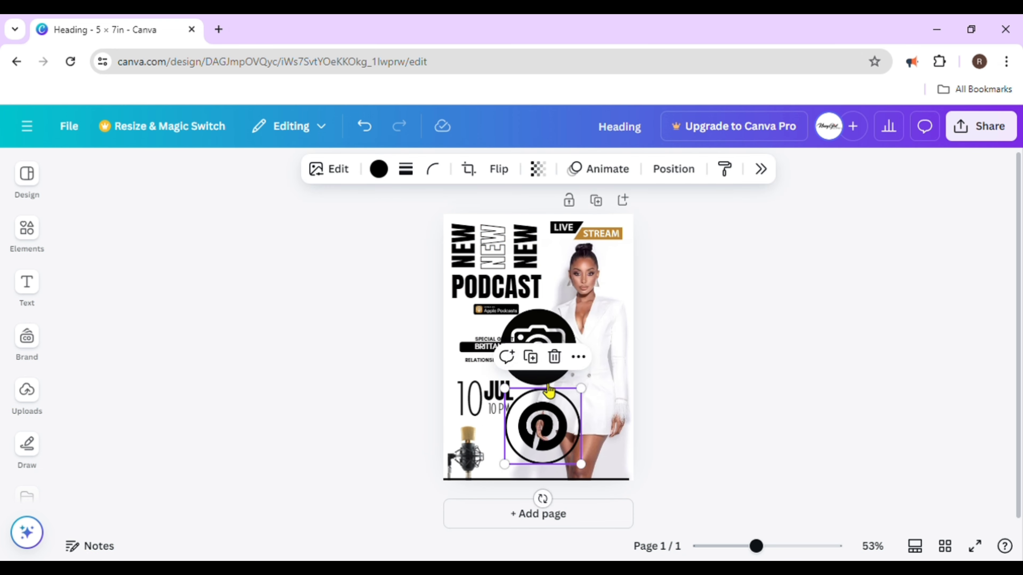
click(722, 324)
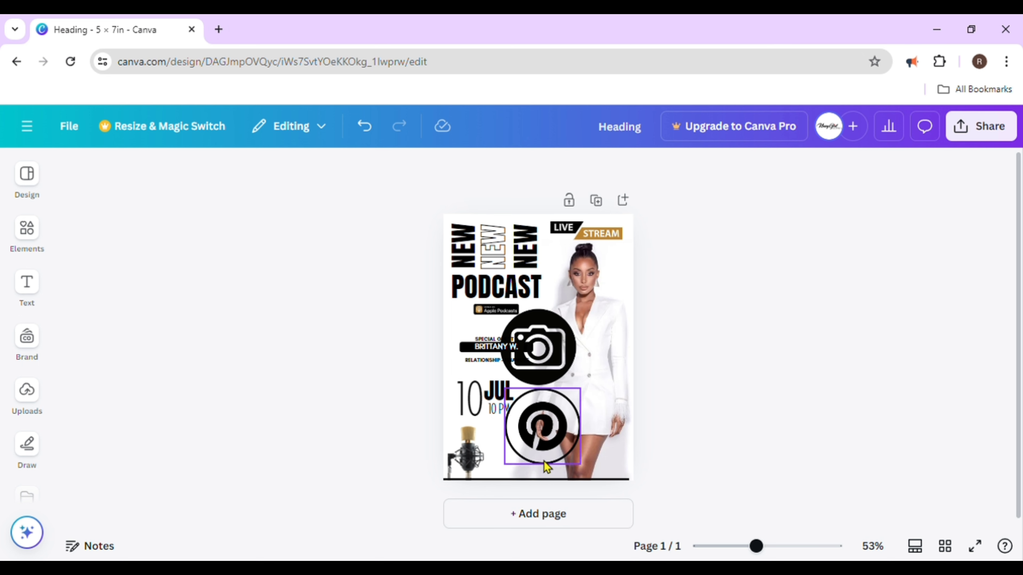
right_click(543, 340)
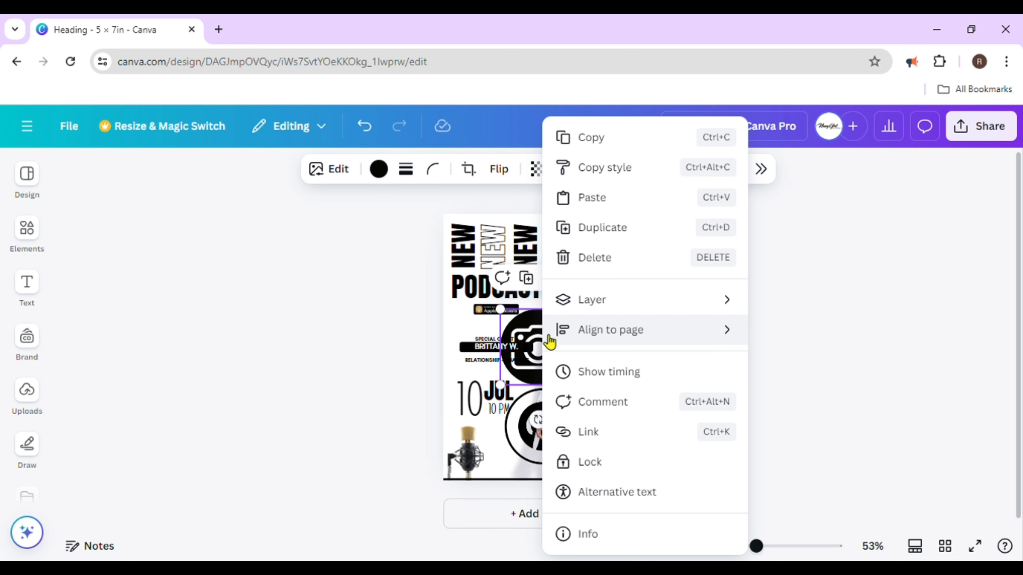
click(777, 329)
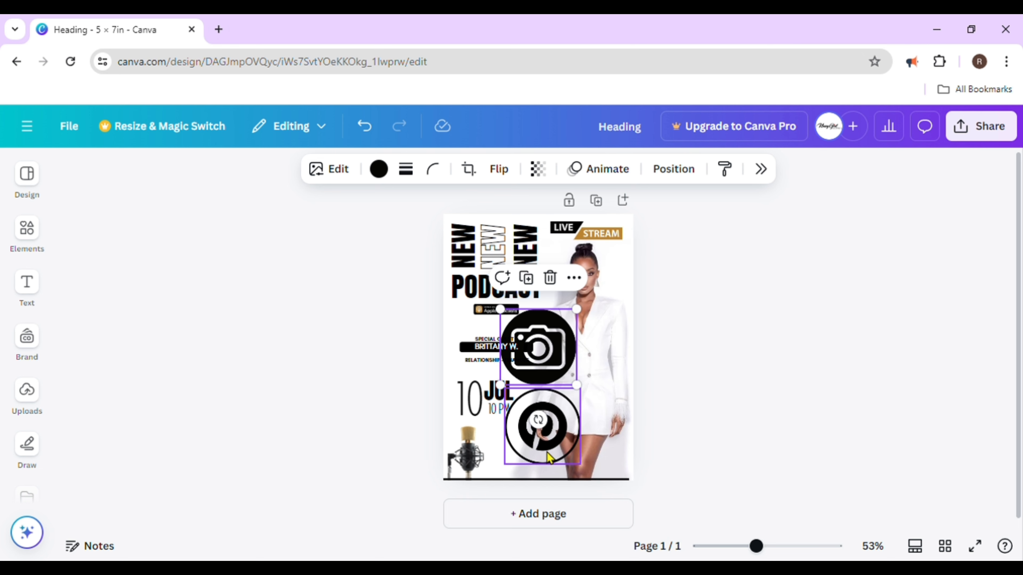
- Shrink the Pinterest and camera icons and stack them beside the microphone, with the camera above
click(539, 433)
drag(592, 473, 518, 513)
drag(549, 366, 532, 441)
mouse_move(564, 388)
mouse_down()
mouse_move(500, 443)
mouse_move(494, 465)
mouse_move(520, 499)
mouse_move(498, 461)
mouse_move(516, 498)
mouse_move(508, 492)
mouse_up()
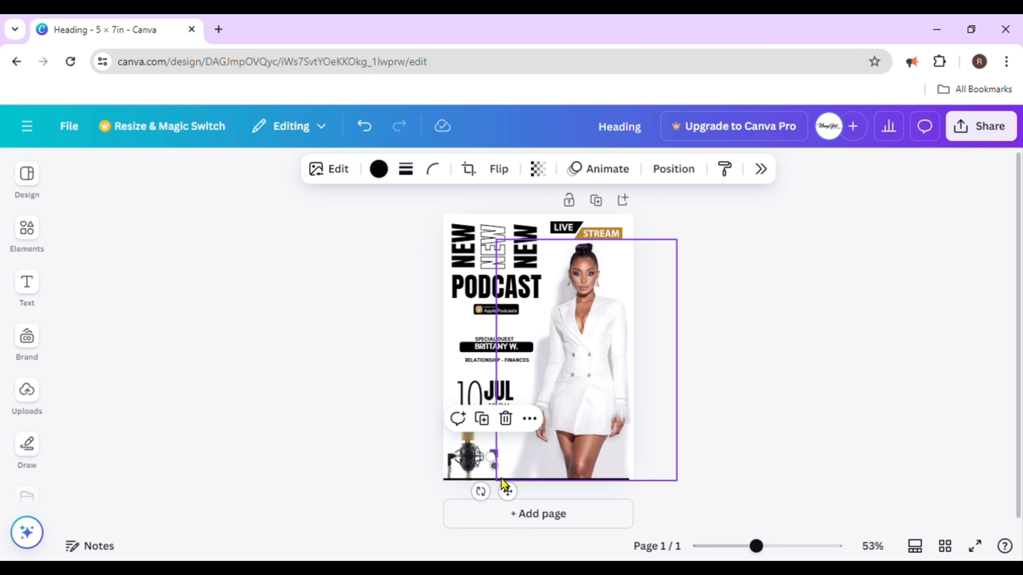
- Enlarge the camera icon to match the Pinterest icon's size and center it directly above that icon
ctrl+scroll(573, 436, up, 5)
scroll(547, 444, down, 3)
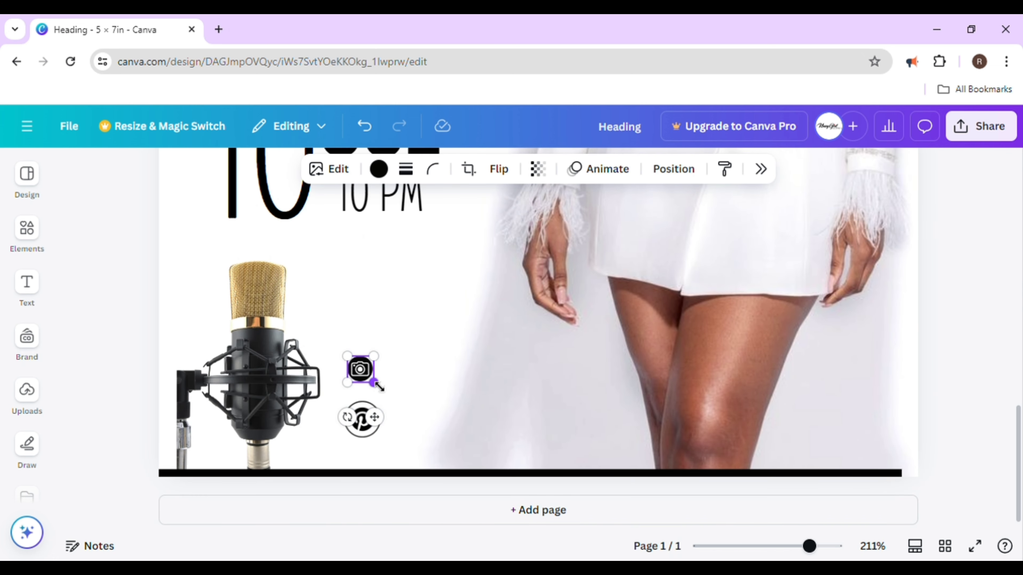
drag(381, 389, 387, 397)
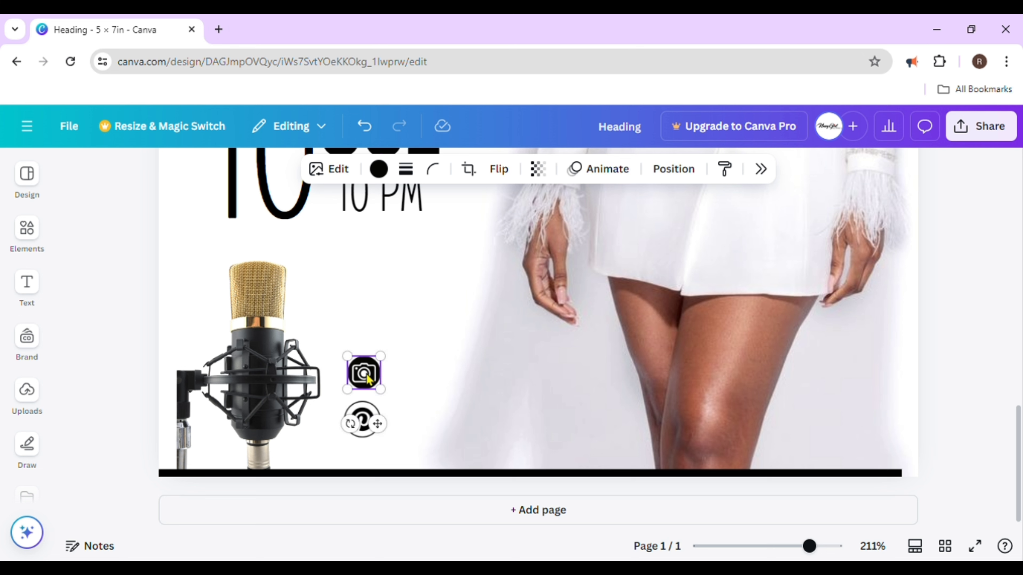
drag(353, 362, 367, 378)
click(459, 420)
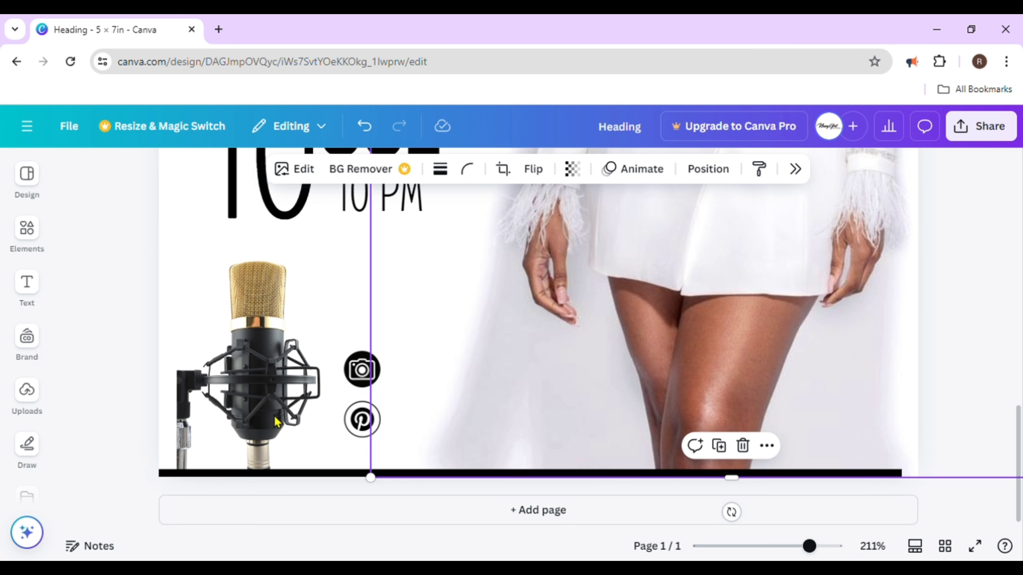
- Duplicate the 10 PM text, place the copy beside the camera icon and replace its text with YOURSOCIALMEDIA
click(360, 212)
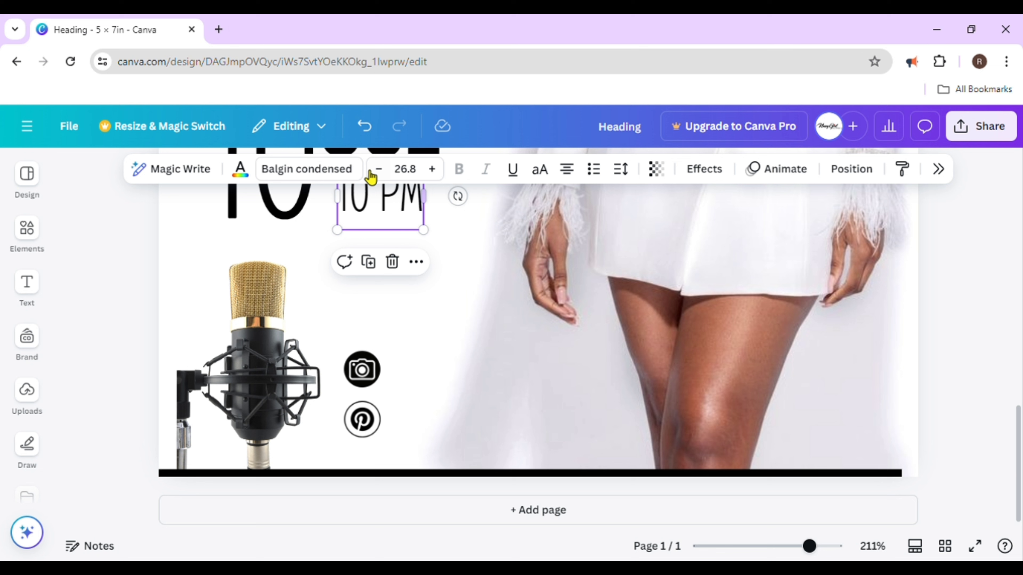
click(368, 262)
drag(380, 227, 416, 375)
double_click(437, 380)
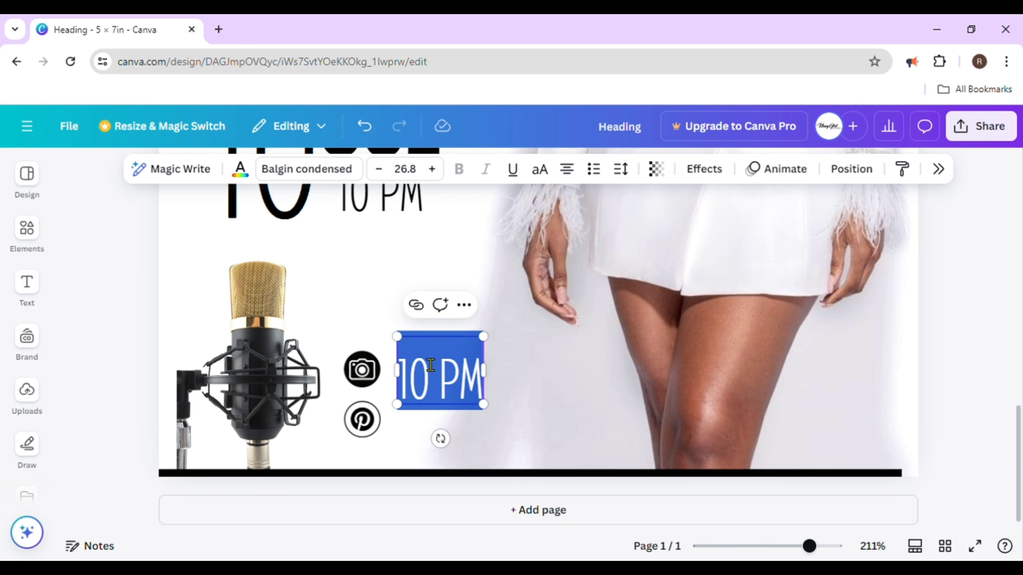
text(YOUR)
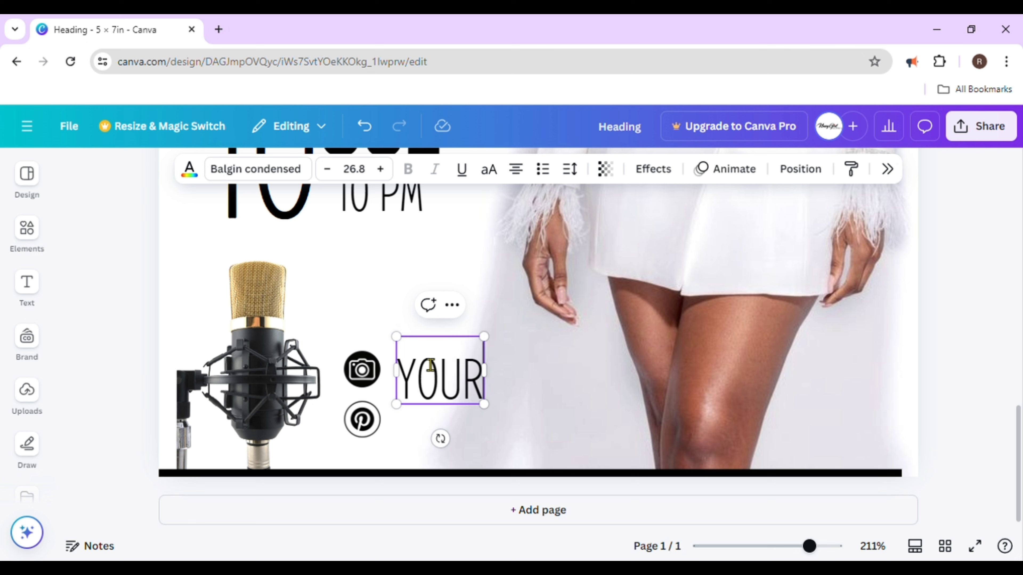
text(SOCI)
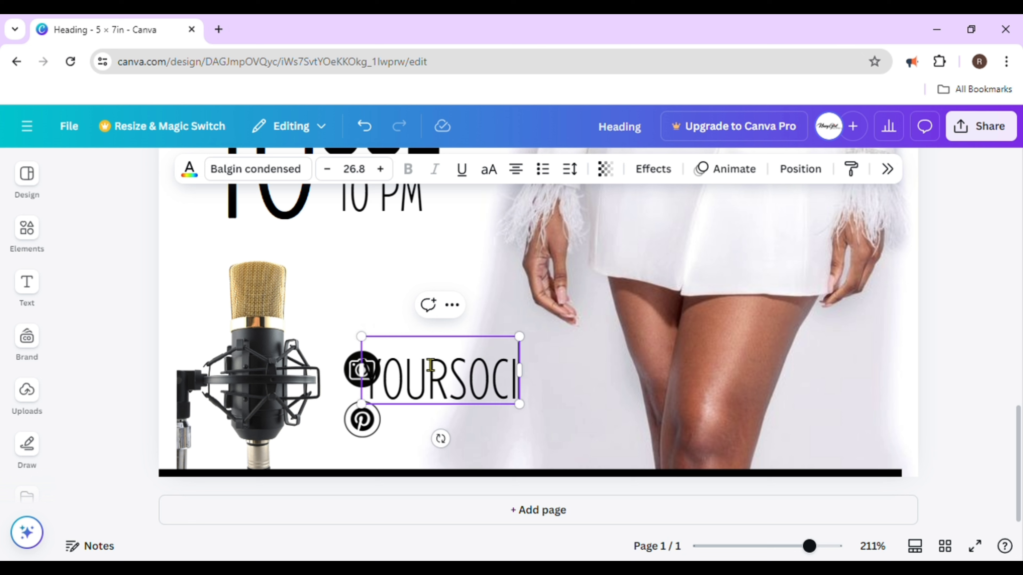
text(ALM)
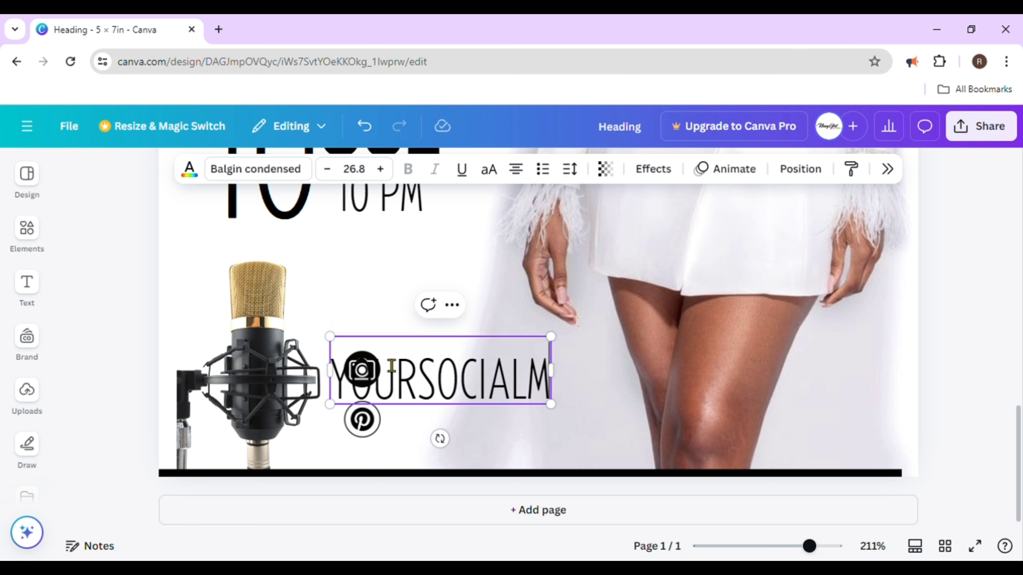
text(EDIA)
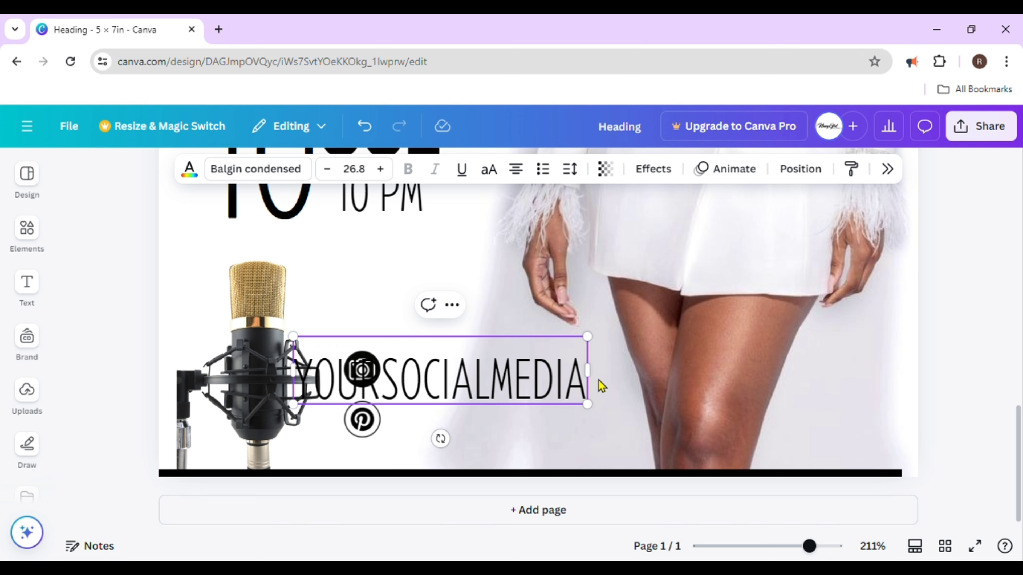
- Shrink the YOURSOCIALMEDIA text to size 14.6 and position it just beside the camera icon
drag(293, 336, 418, 364)
drag(420, 404, 429, 407)
drag(521, 438, 488, 431)
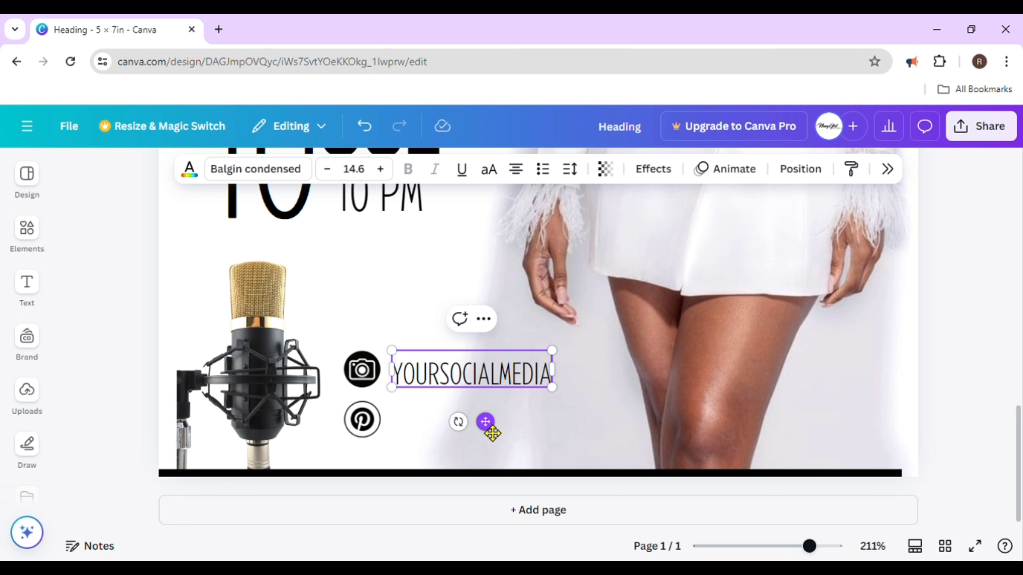
drag(484, 422, 488, 428)
click(593, 386)
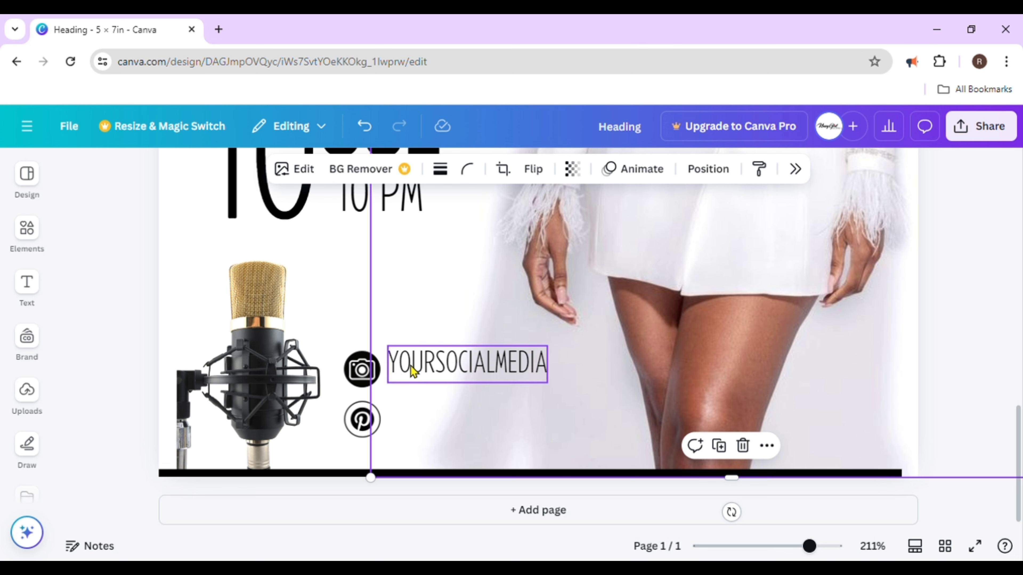
- Duplicate the YOURSOCIALMEDIA text and place the copy beside the Pinterest icon
click(431, 365)
click(455, 315)
drag(458, 394, 444, 429)
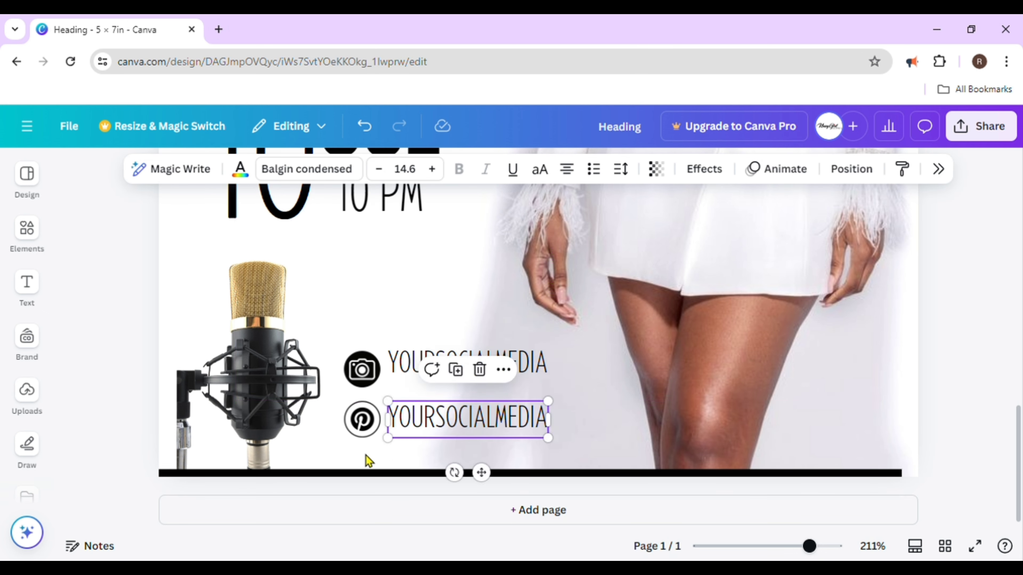
click(604, 419)
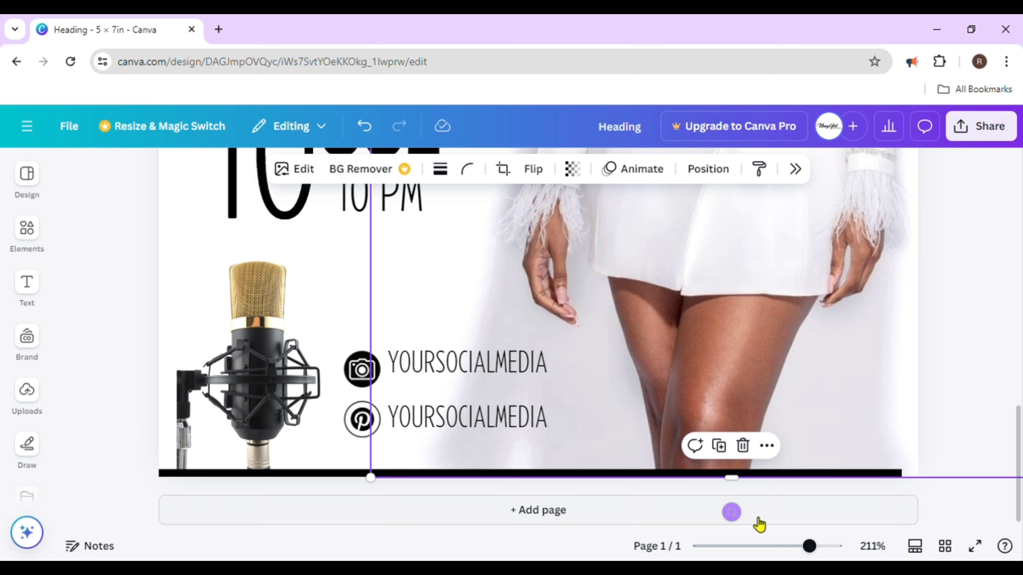
- Delete the outlined middle NEW text from the flyer's heading
drag(809, 546, 753, 546)
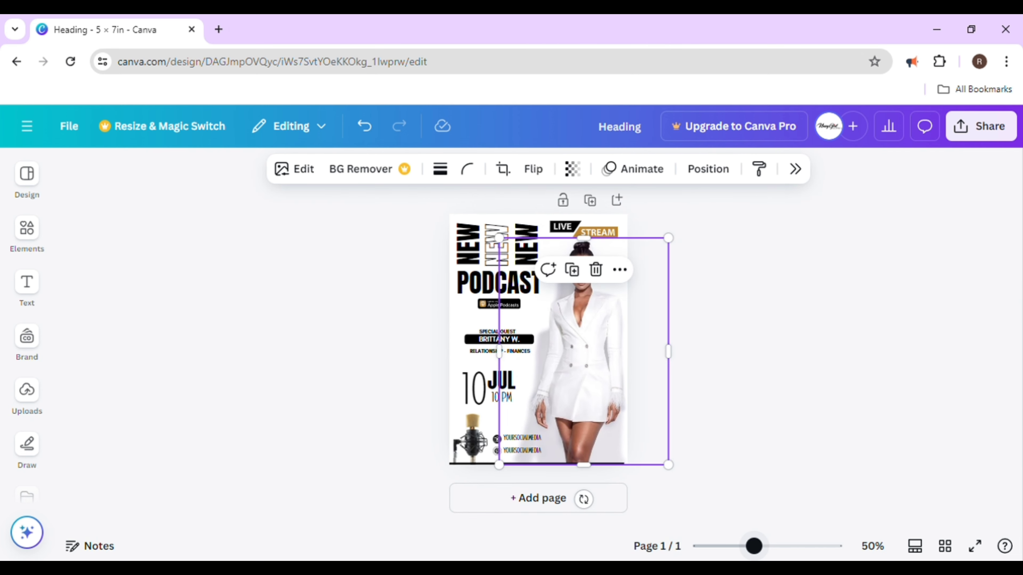
click(726, 404)
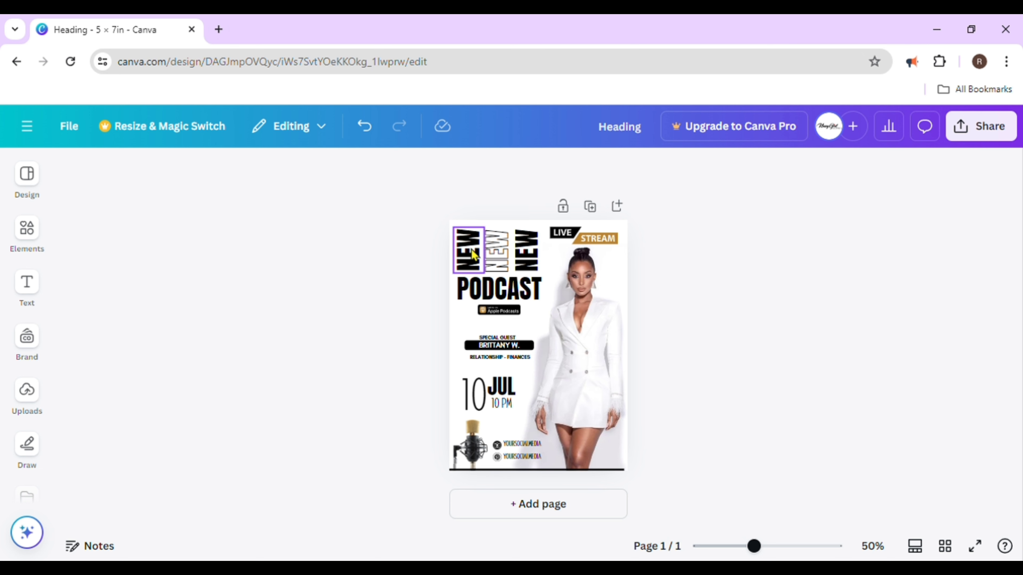
click(501, 252)
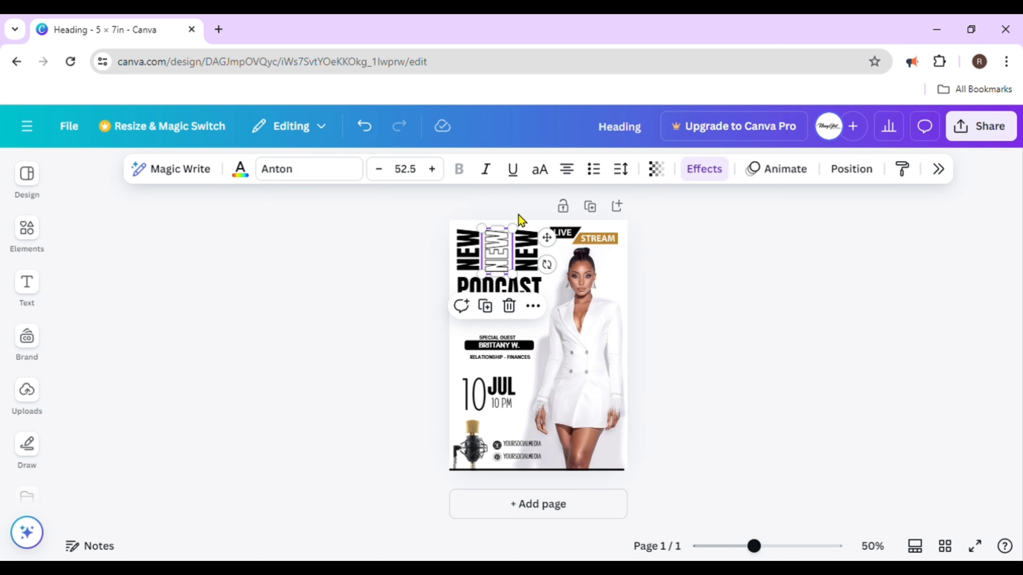
click(509, 306)
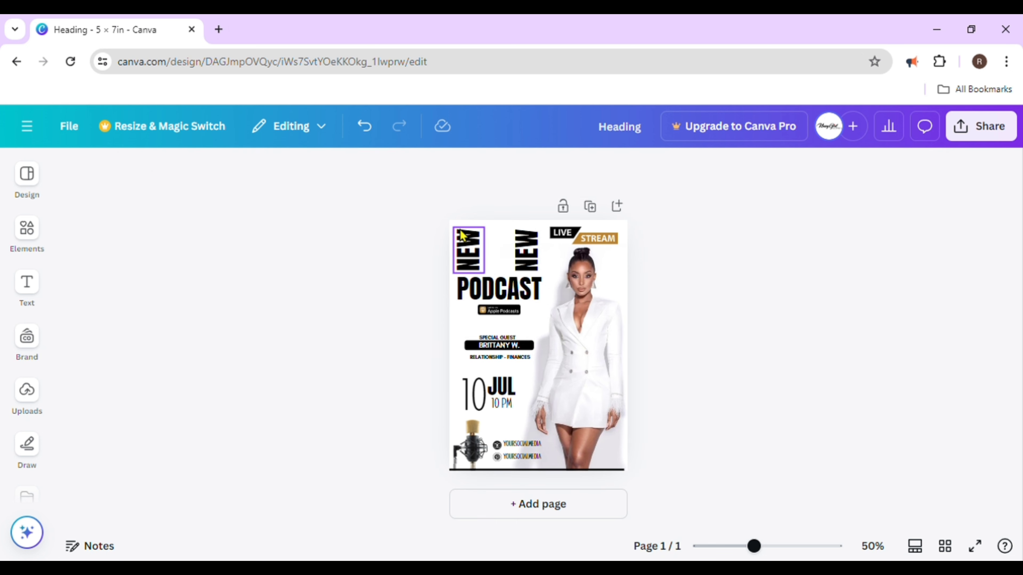
click(468, 251)
click(481, 305)
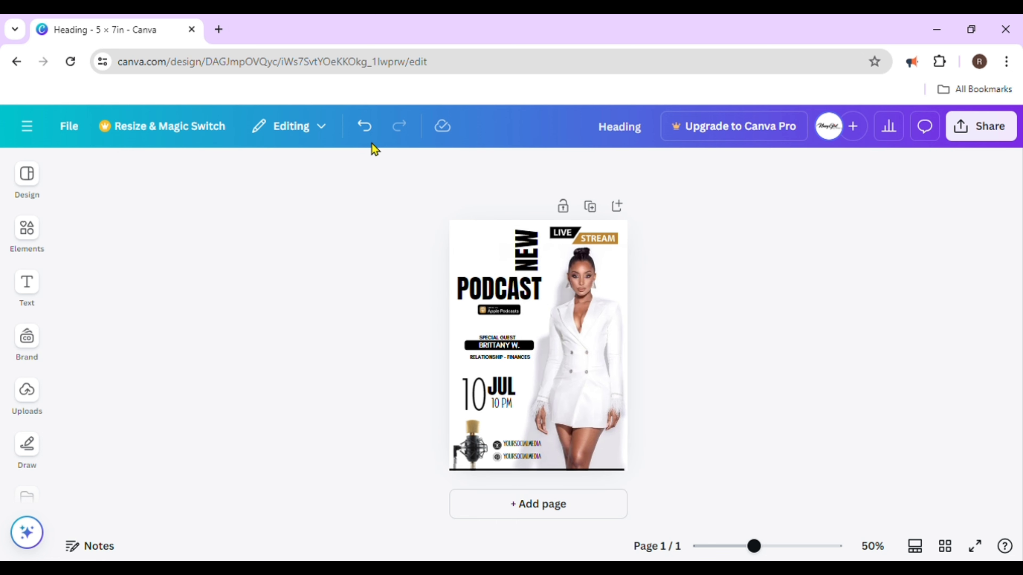
click(365, 127)
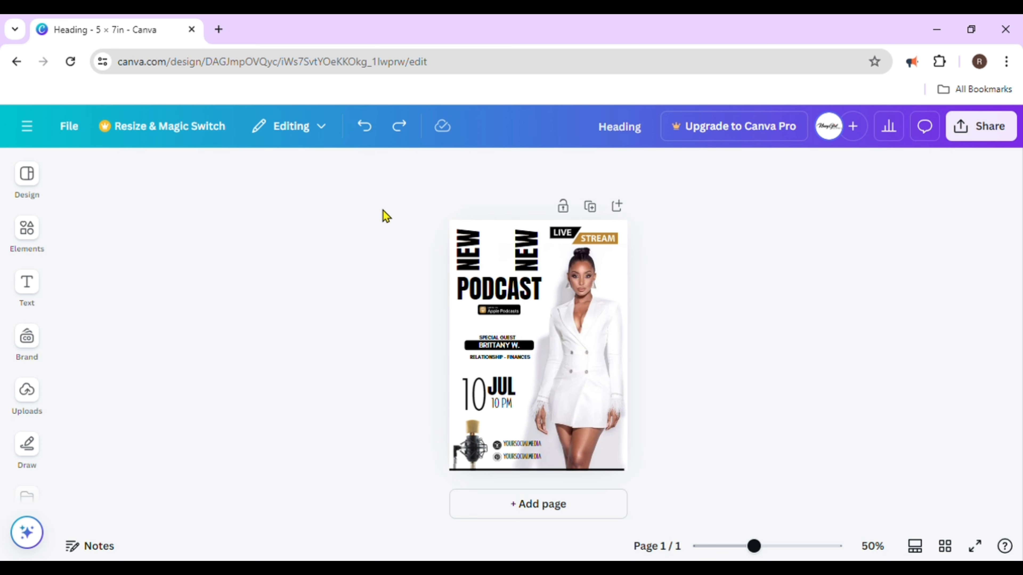
- Duplicate the first solid black NEW text and place the copy in the gap between the two remaining NEW words
click(463, 254)
click(457, 304)
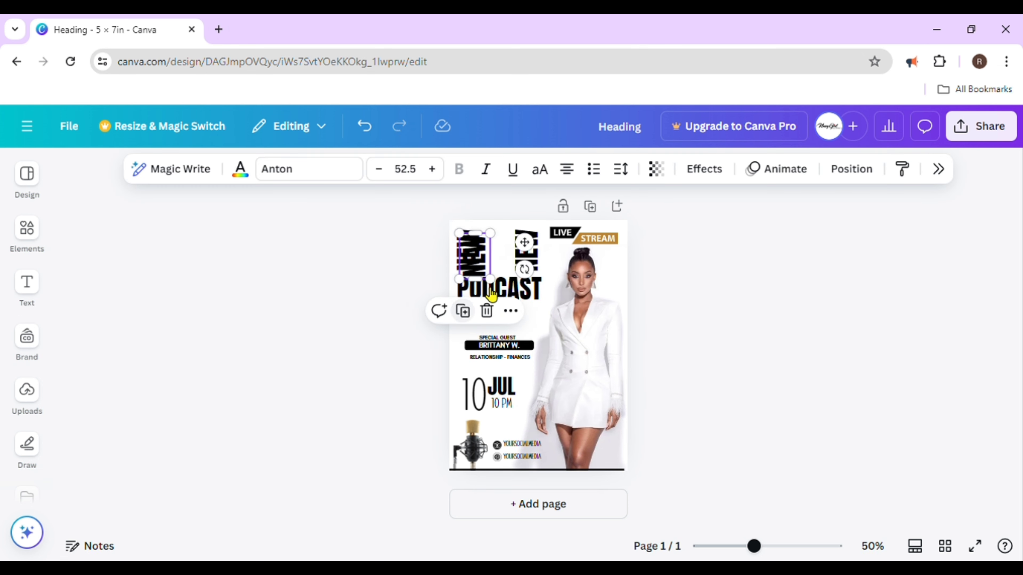
drag(486, 268, 509, 267)
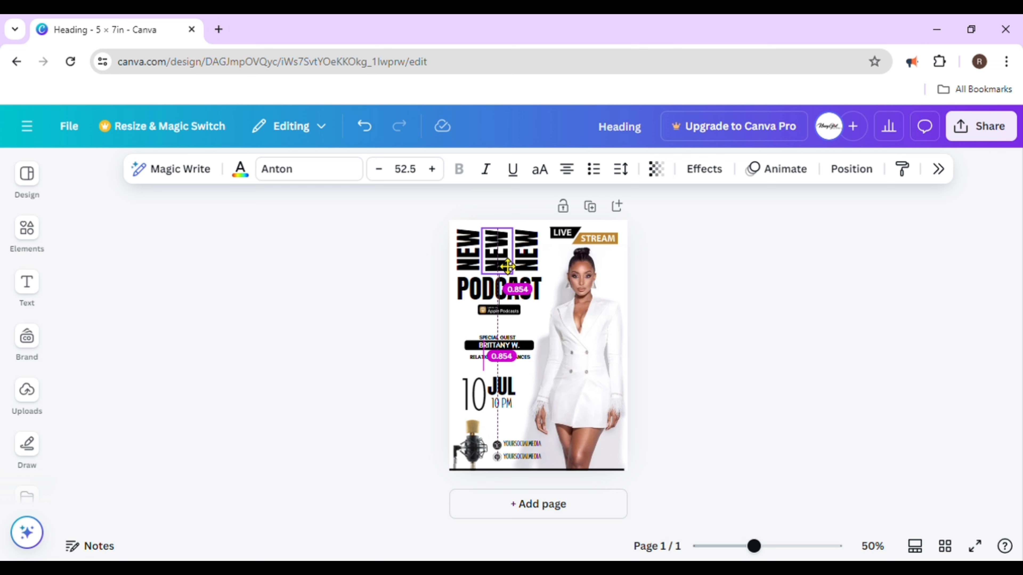
click(671, 301)
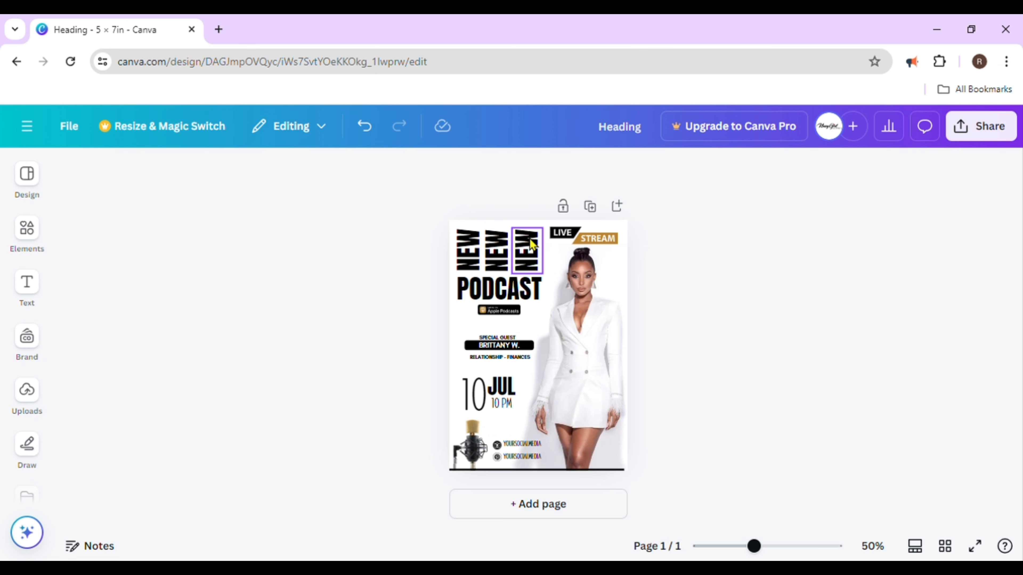
- Lower the transparency value of the middle NEW text to fade it to a medium grey
click(505, 247)
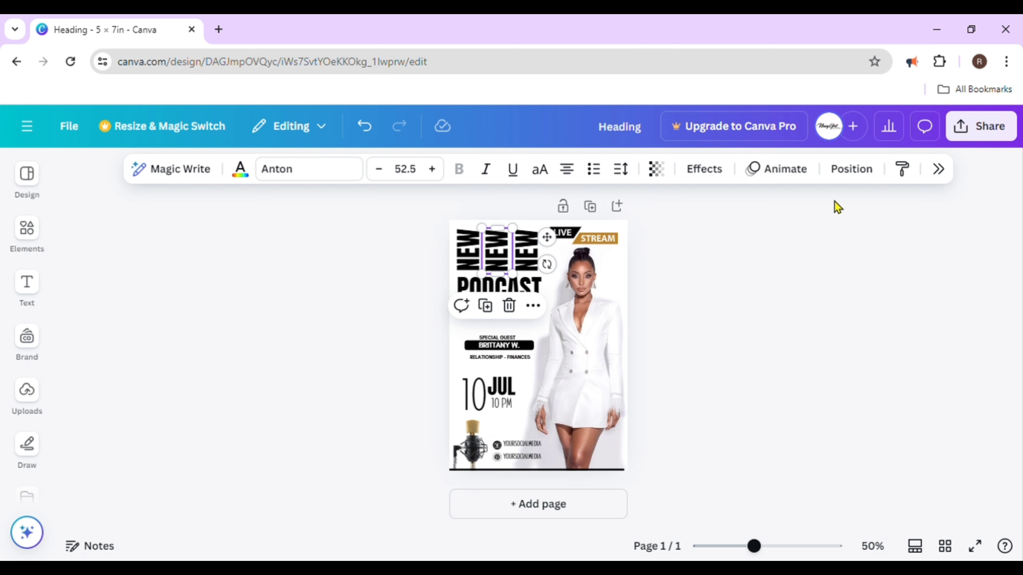
click(656, 172)
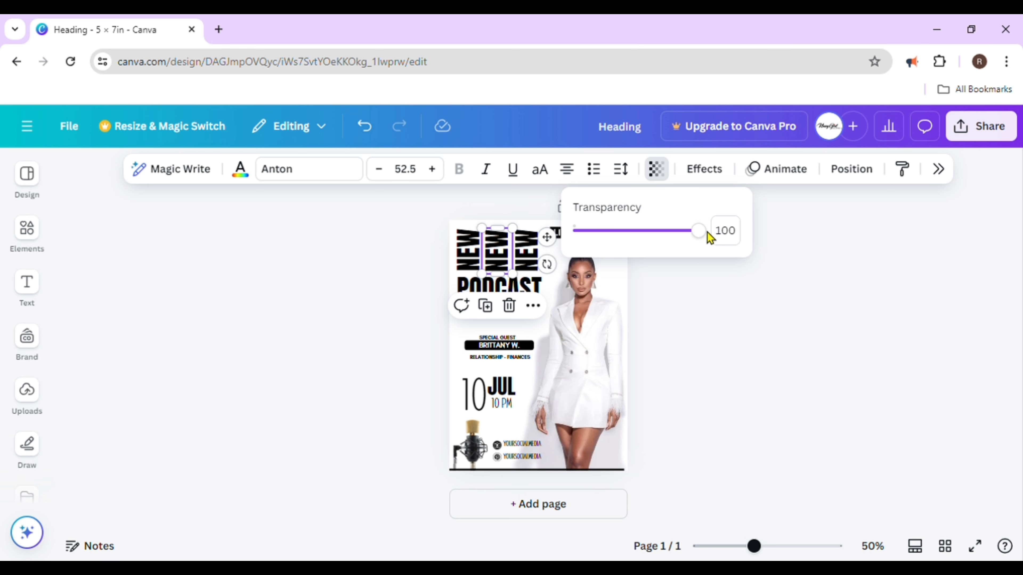
drag(699, 232, 634, 247)
- Set the transparency of the first NEW text in the heading to 15
click(467, 250)
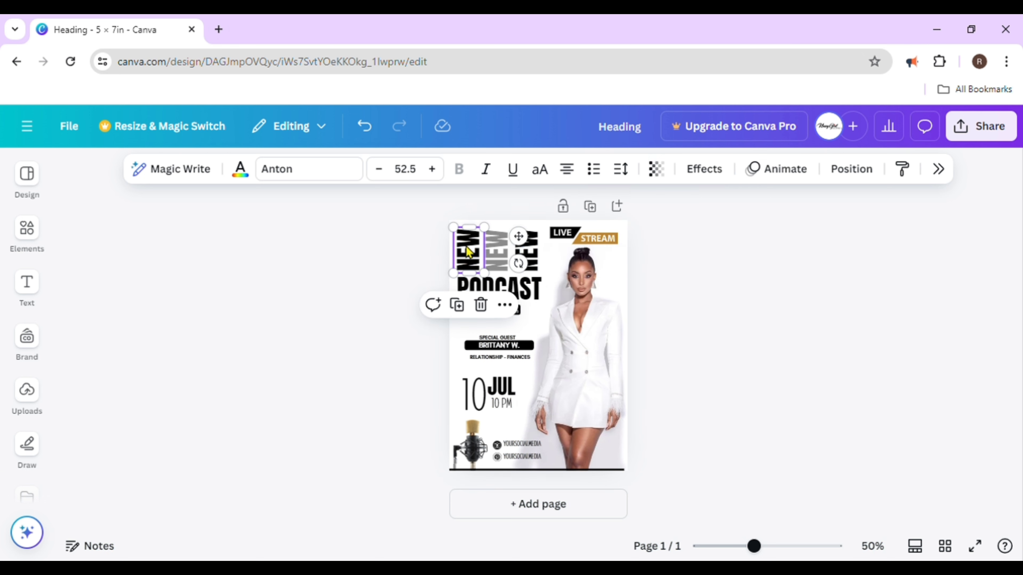
double_click(469, 261)
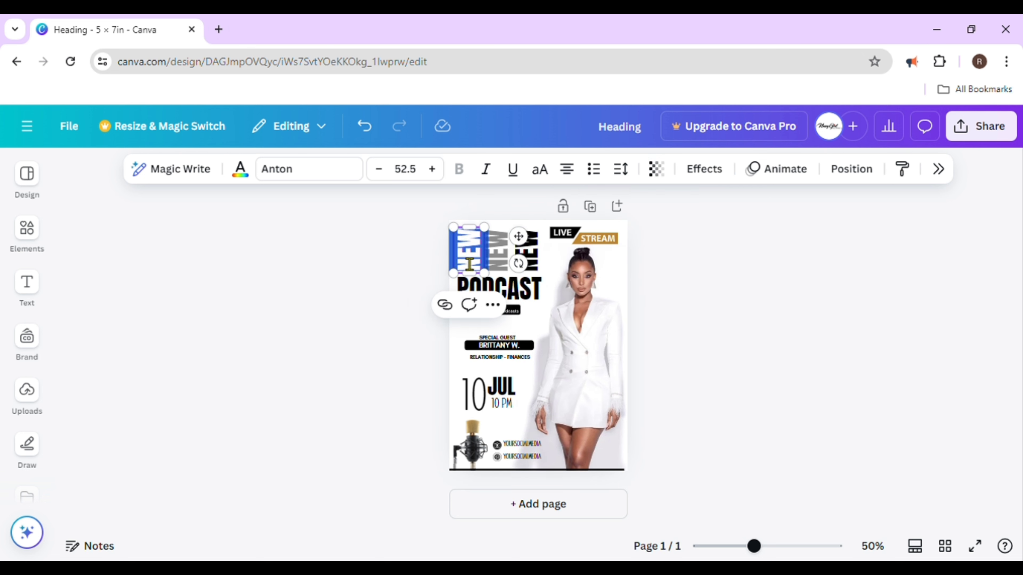
key(Escape)
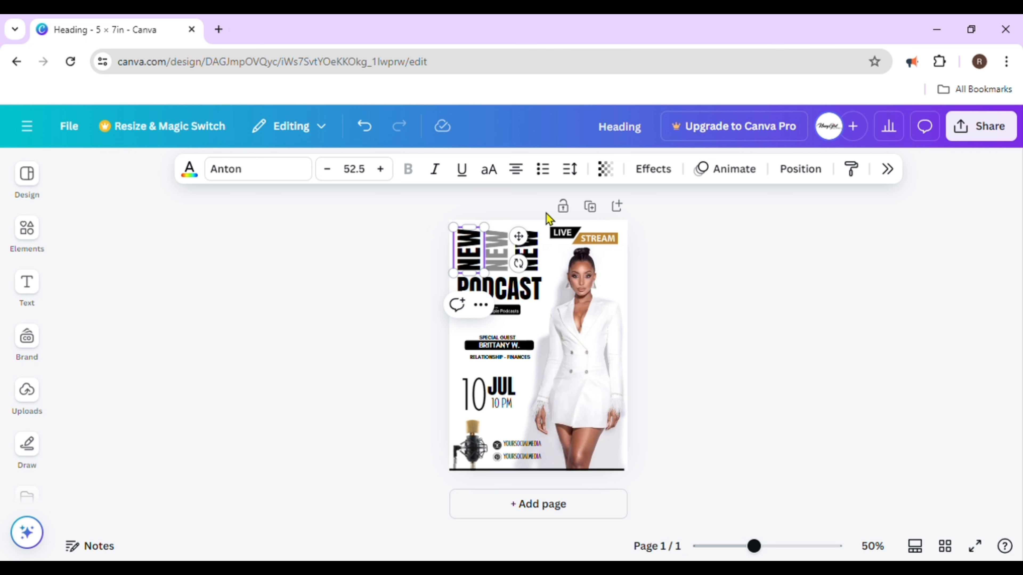
click(605, 169)
drag(641, 237, 546, 242)
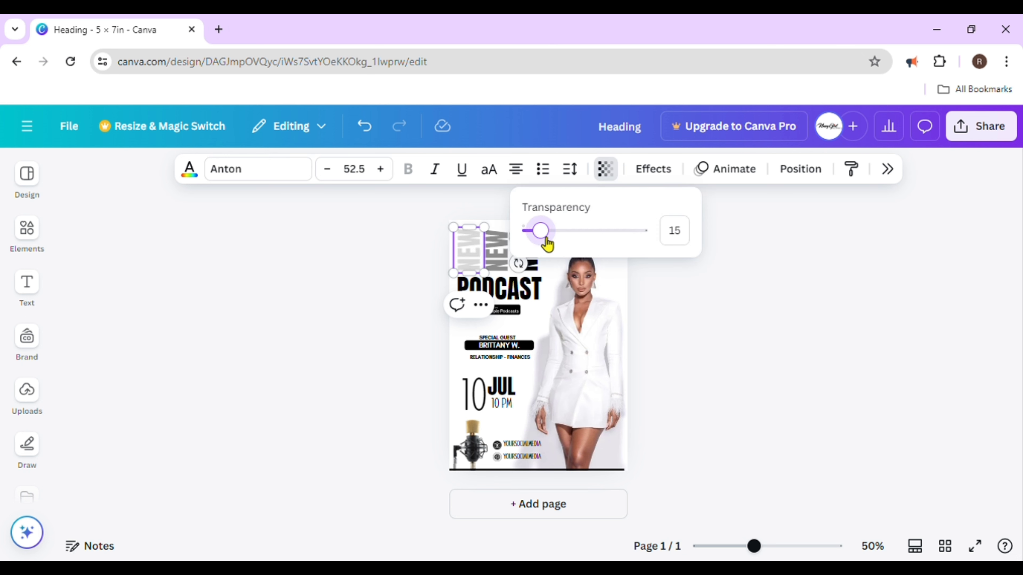
click(730, 302)
click(661, 309)
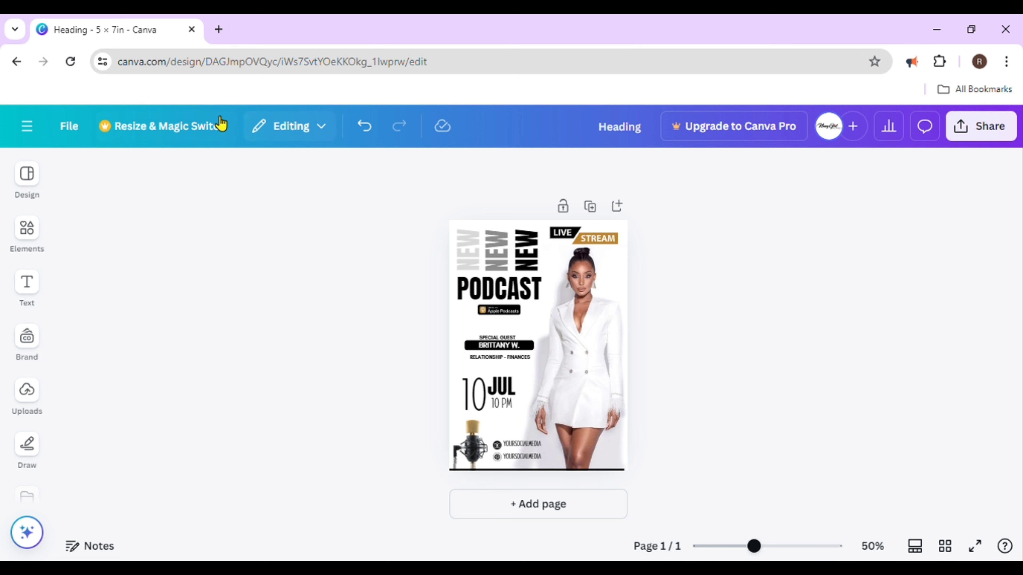
- Undo the NEW heading changes back to the outlined middle word, keeping the second YOURSOCIALMEDIA text beside the Pinterest icon
click(371, 132)
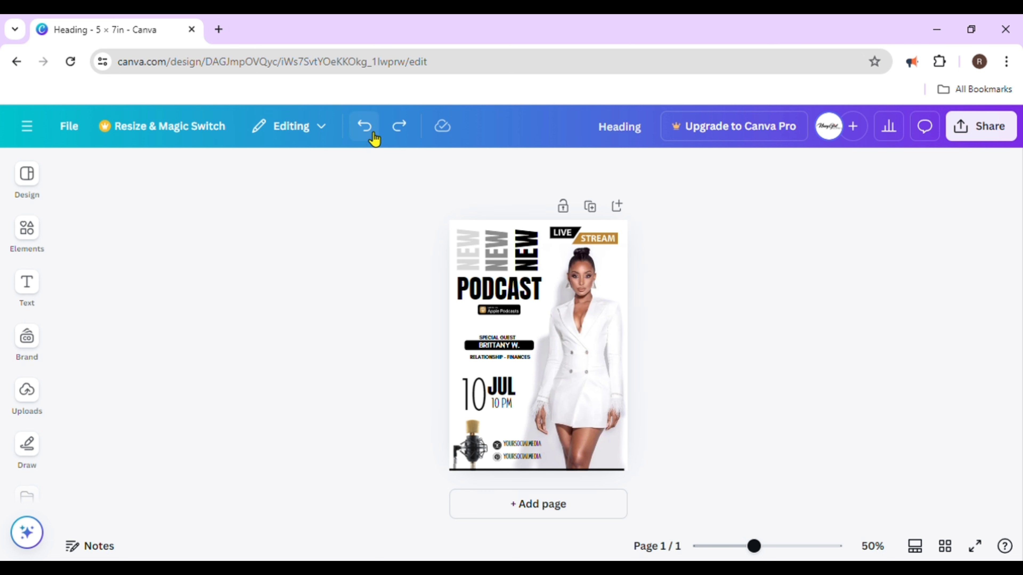
click(372, 133)
click(371, 133)
click(371, 133)
click(372, 135)
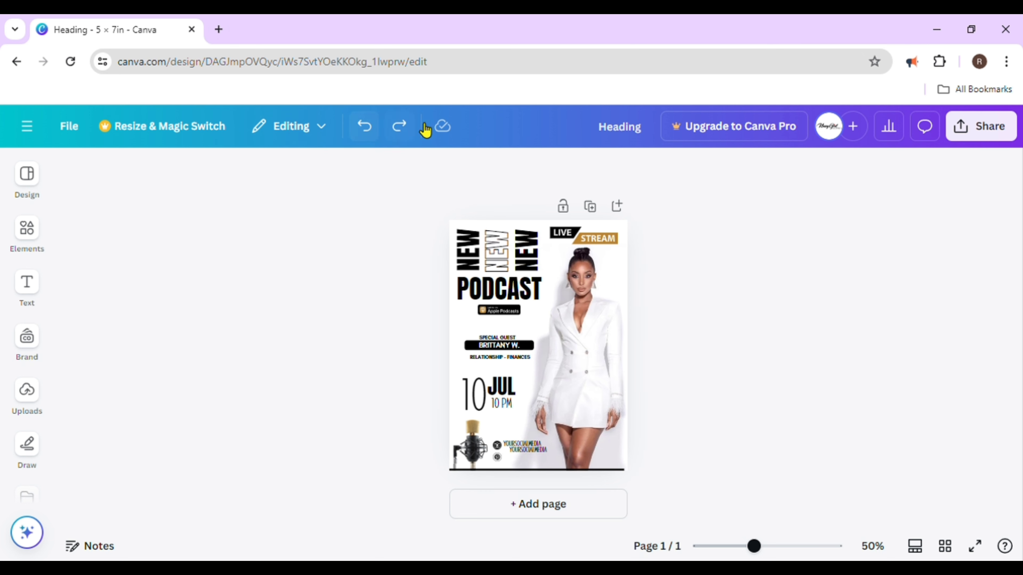
click(400, 127)
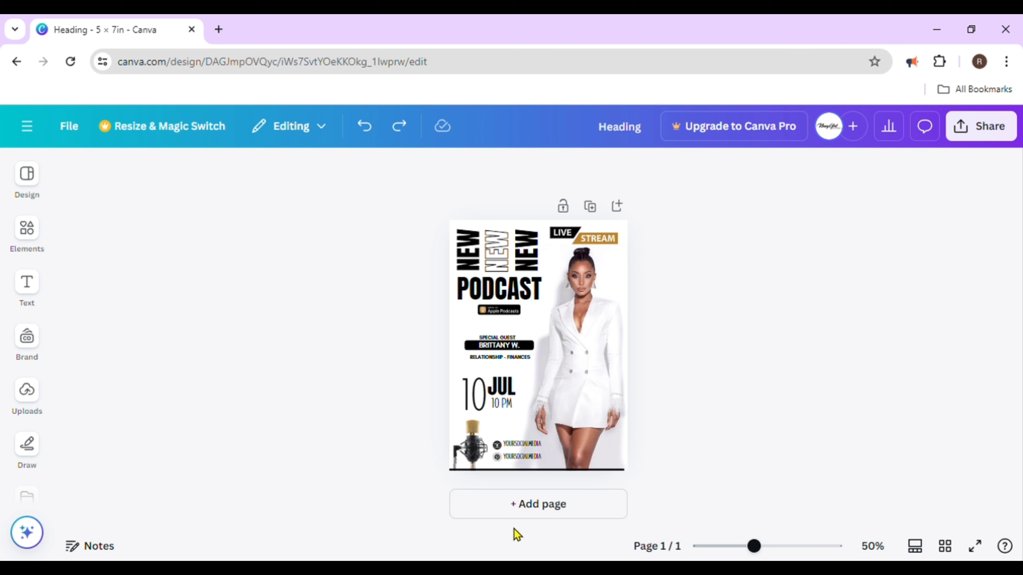